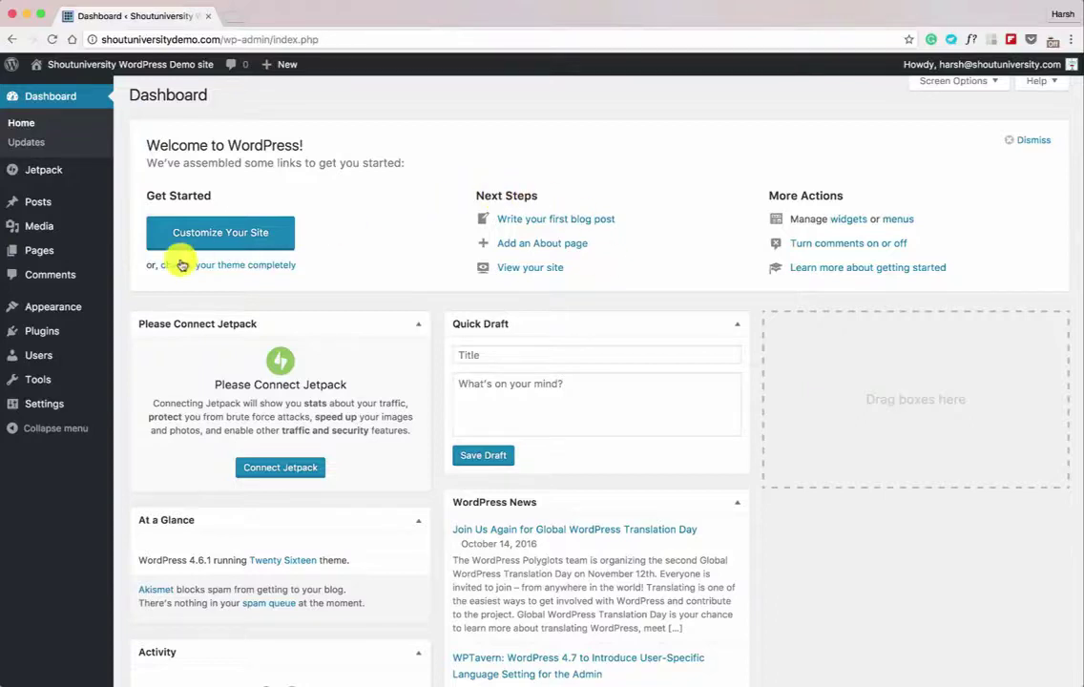
Add the Yoast SEO plugin (3.7.1) from Plugins > Add New and activate it.
{"action": "mouse_move", "coordinate": [73, 329]}
{"action": "left_click", "coordinate": [140, 351]}
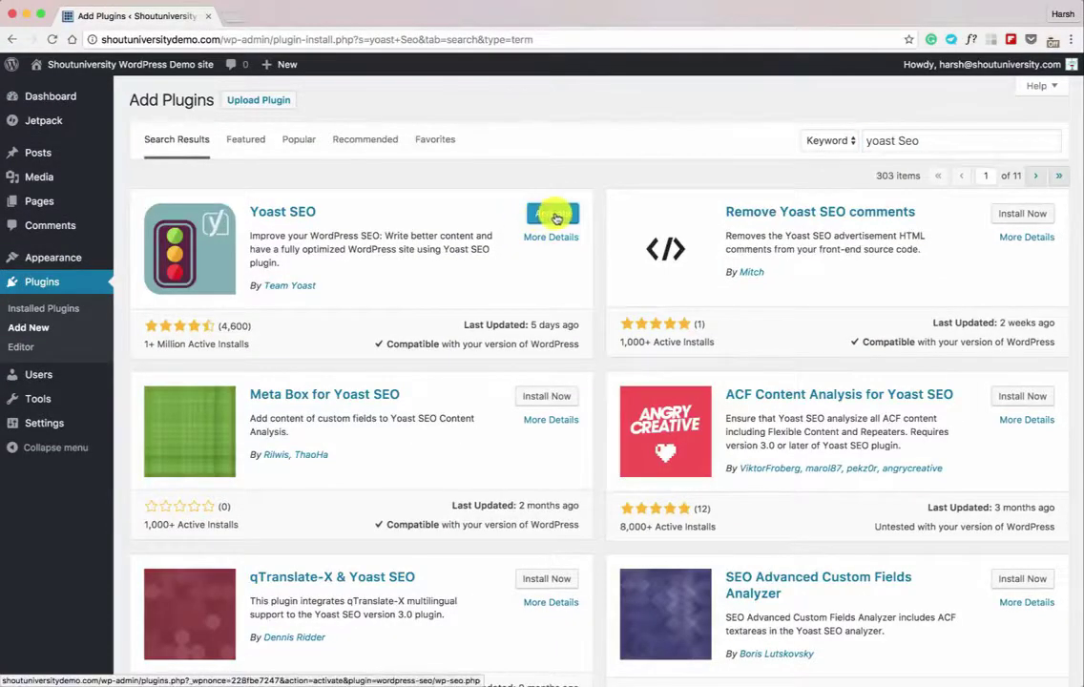
{"action": "left_click", "coordinate": [557, 216]}
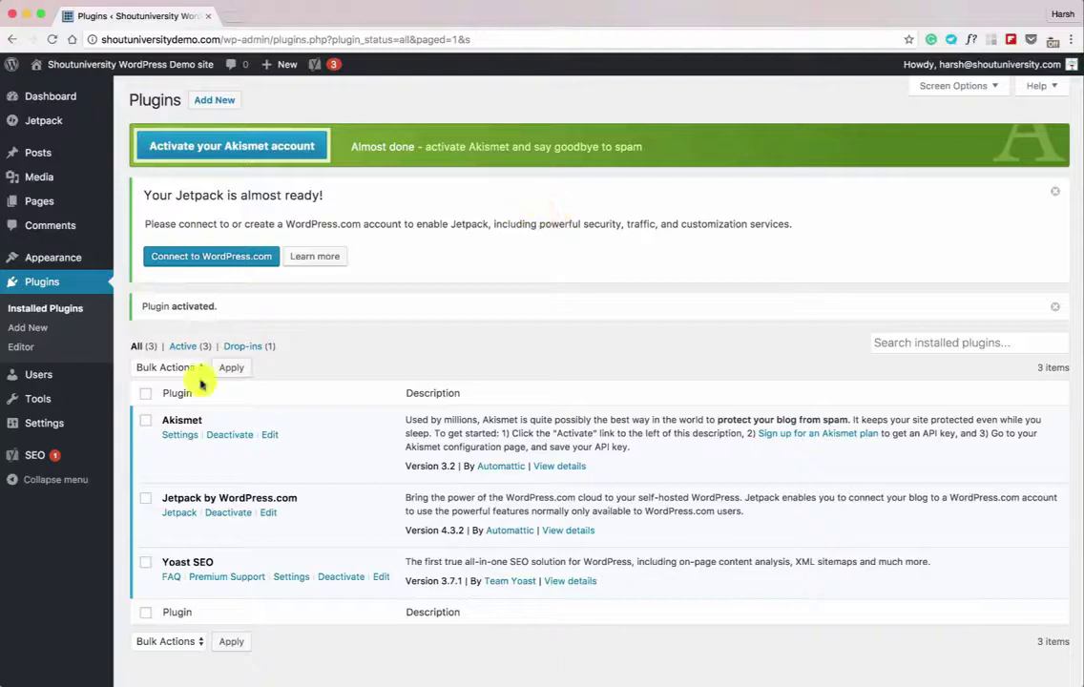
Enable the advanced settings pages on Yoast's Features tab and save.
{"action": "mouse_move", "coordinate": [63, 456]}
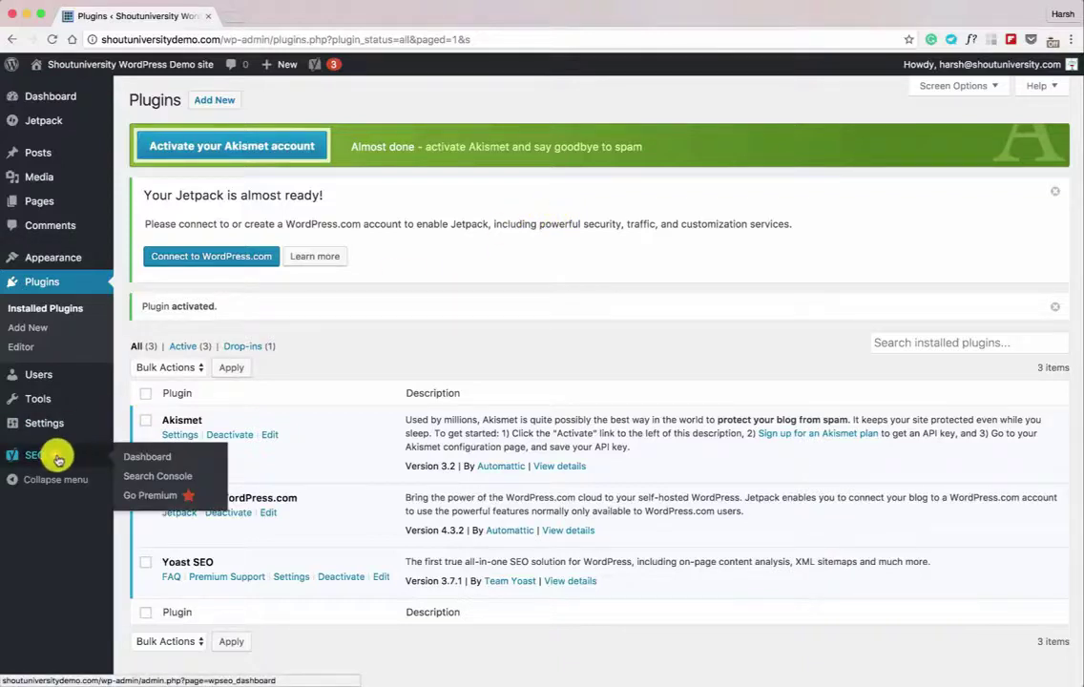
{"action": "left_click", "coordinate": [141, 457]}
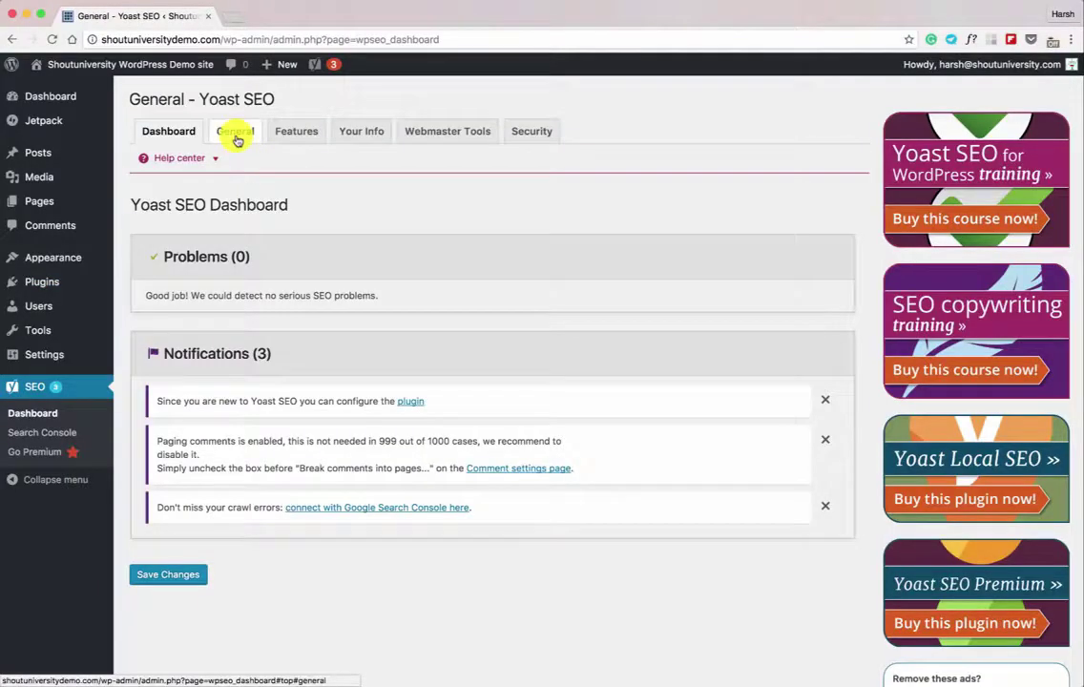
{"action": "left_click", "coordinate": [236, 134]}
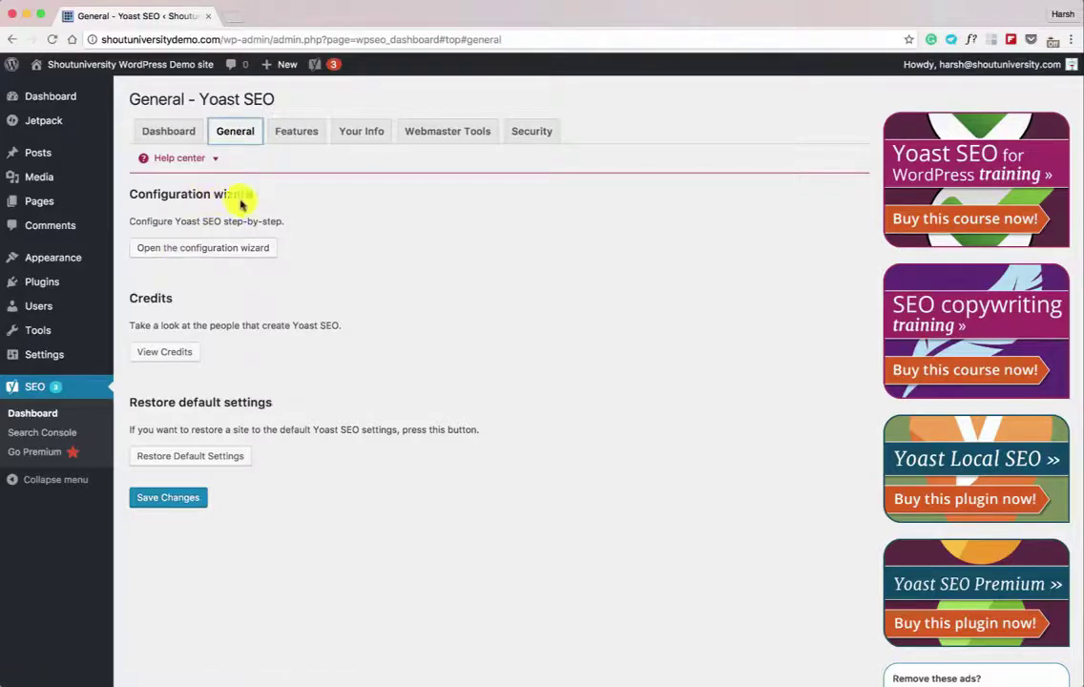
{"action": "left_click", "coordinate": [293, 134]}
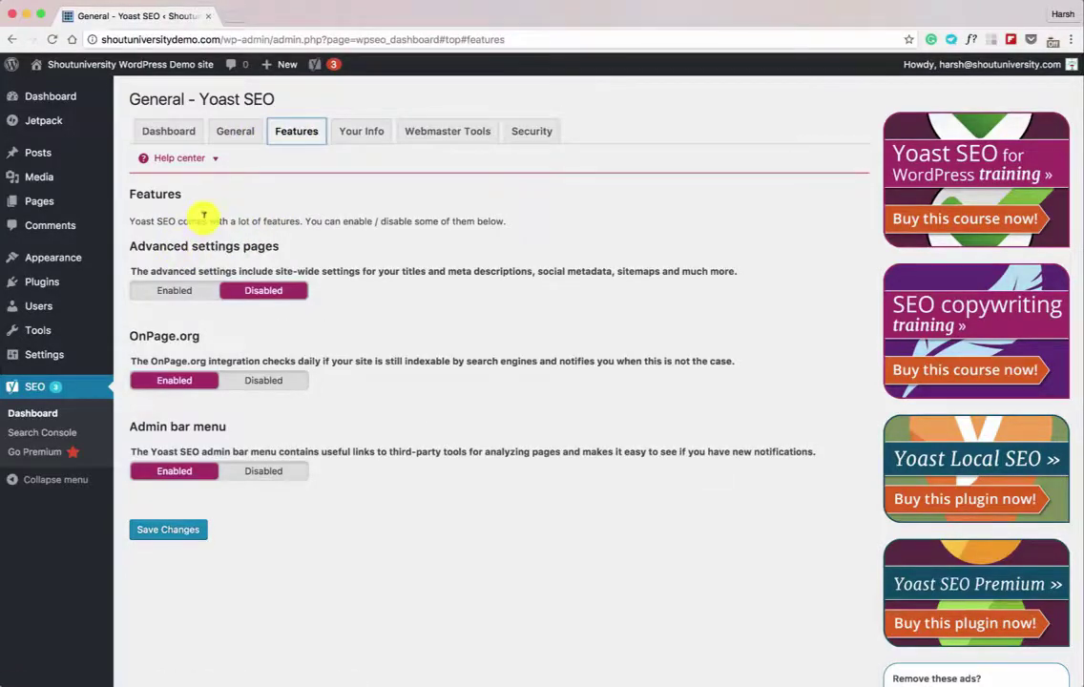
{"action": "left_click", "coordinate": [181, 294]}
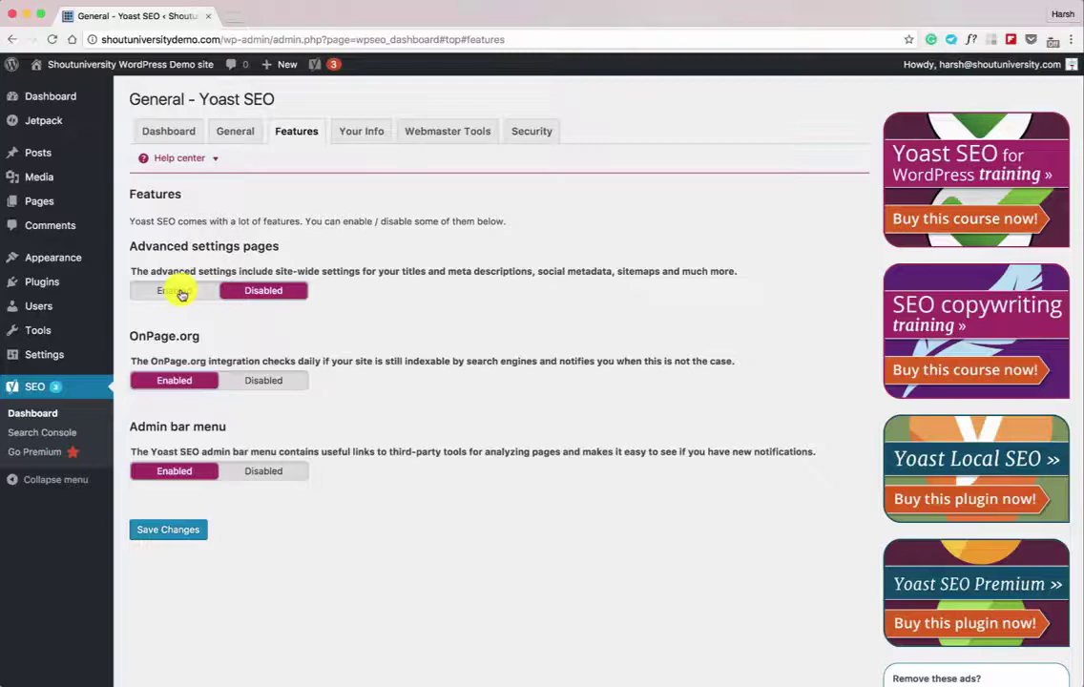
{"action": "left_click", "coordinate": [181, 291]}
{"action": "left_click", "coordinate": [159, 530]}
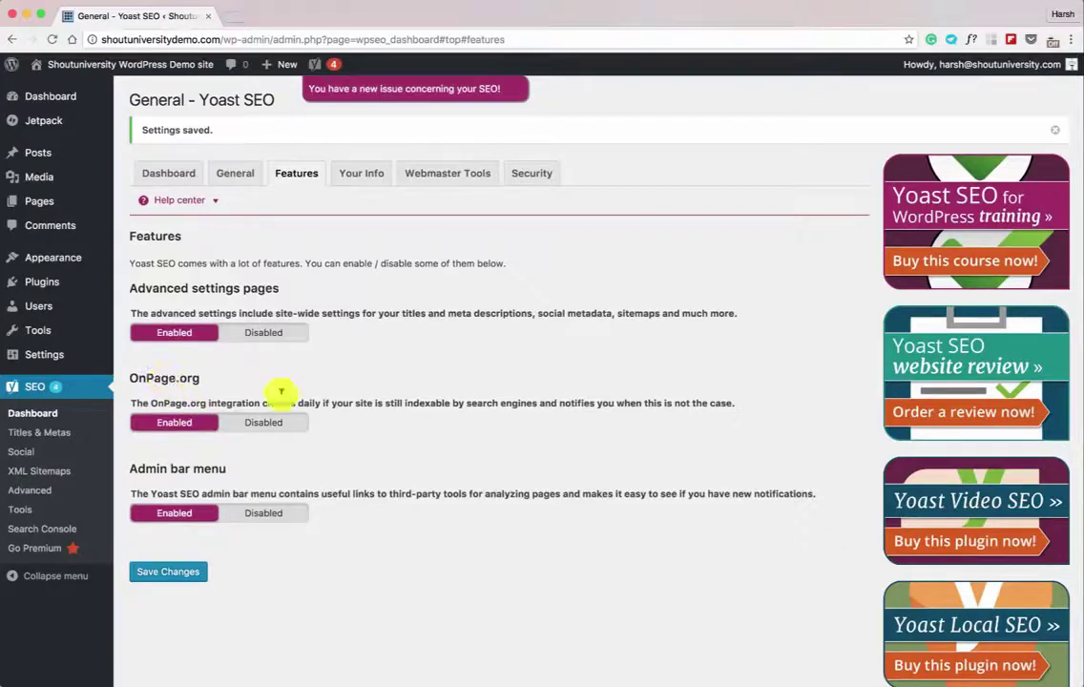
Disable the OnPage.org integration and the admin bar menu, then save the features.
{"action": "left_click", "coordinate": [263, 421]}
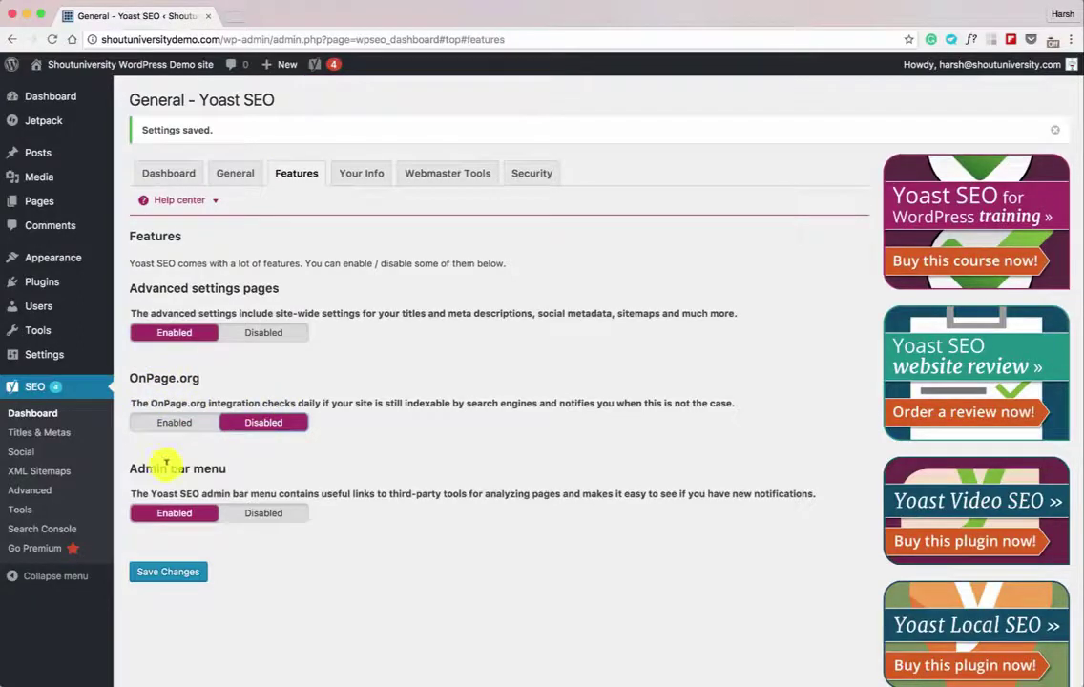
{"action": "left_click", "coordinate": [259, 513]}
{"action": "left_click", "coordinate": [172, 573]}
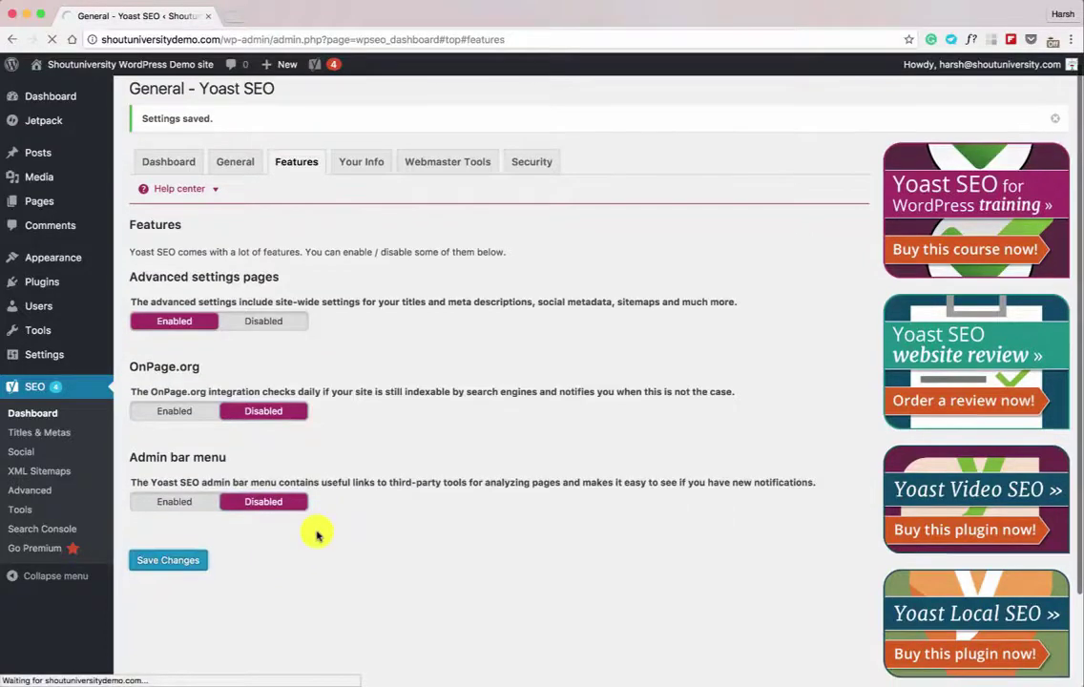
{"action": "left_click", "coordinate": [240, 176]}
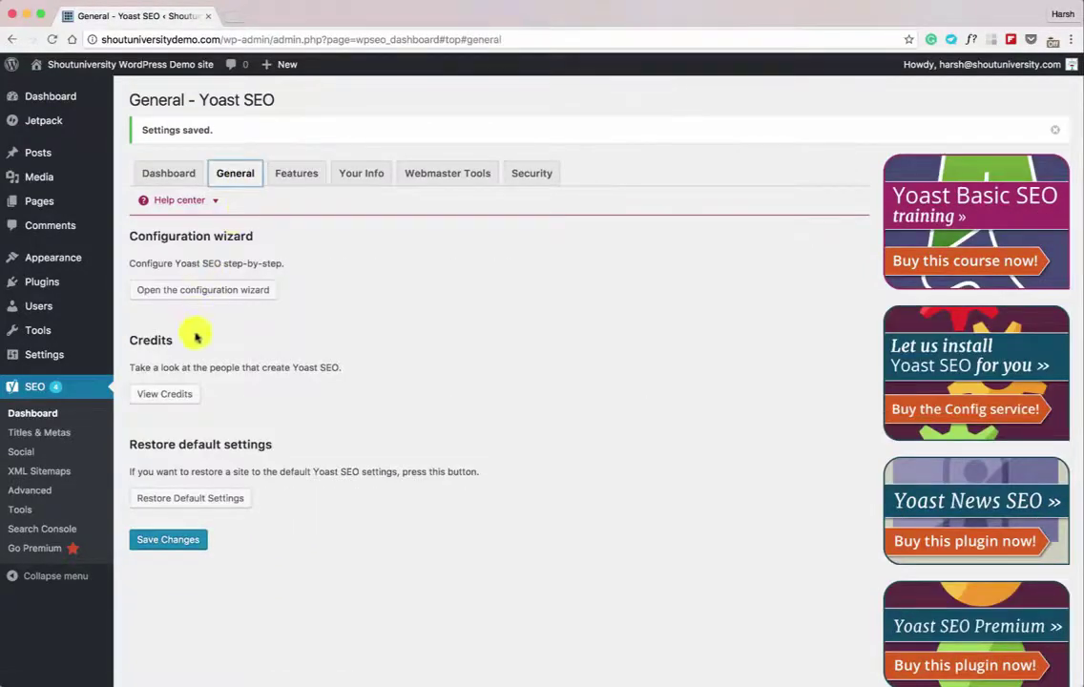
Start the configuration wizard and mark the site as a live production site.
{"action": "left_click", "coordinate": [215, 289]}
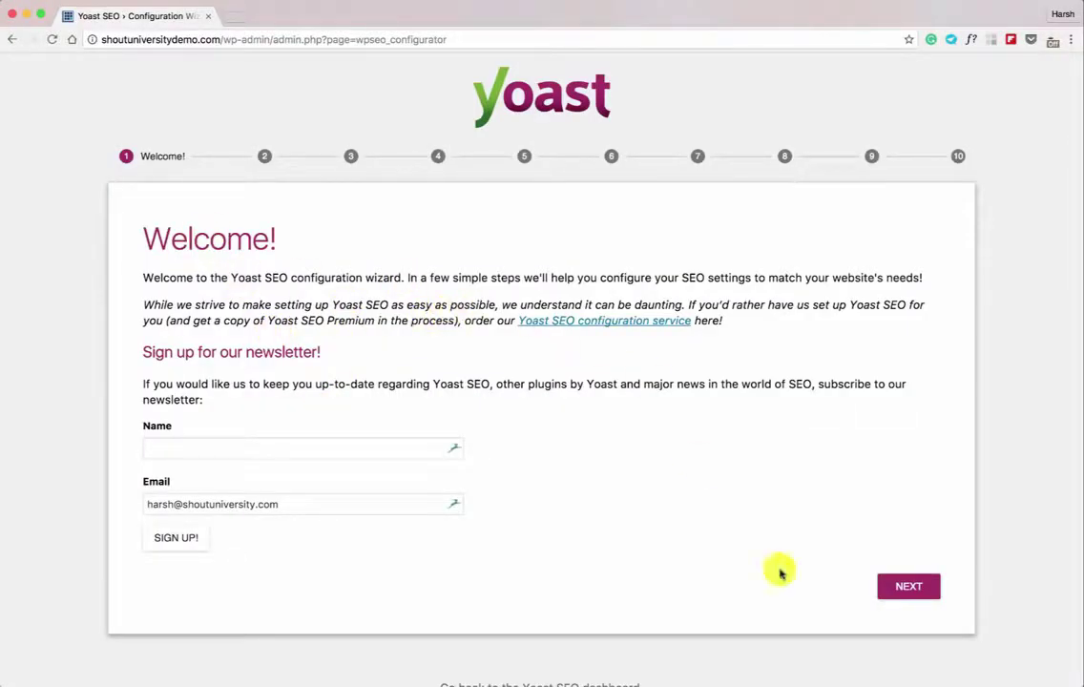
{"action": "left_click", "coordinate": [897, 589]}
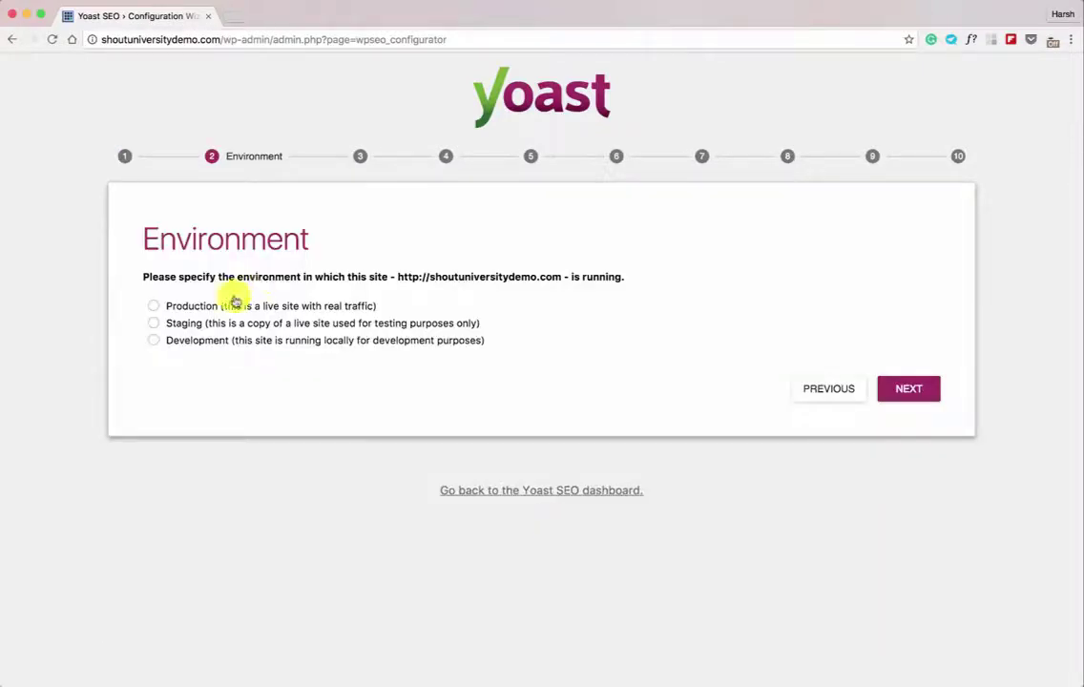
{"action": "left_click", "coordinate": [208, 307]}
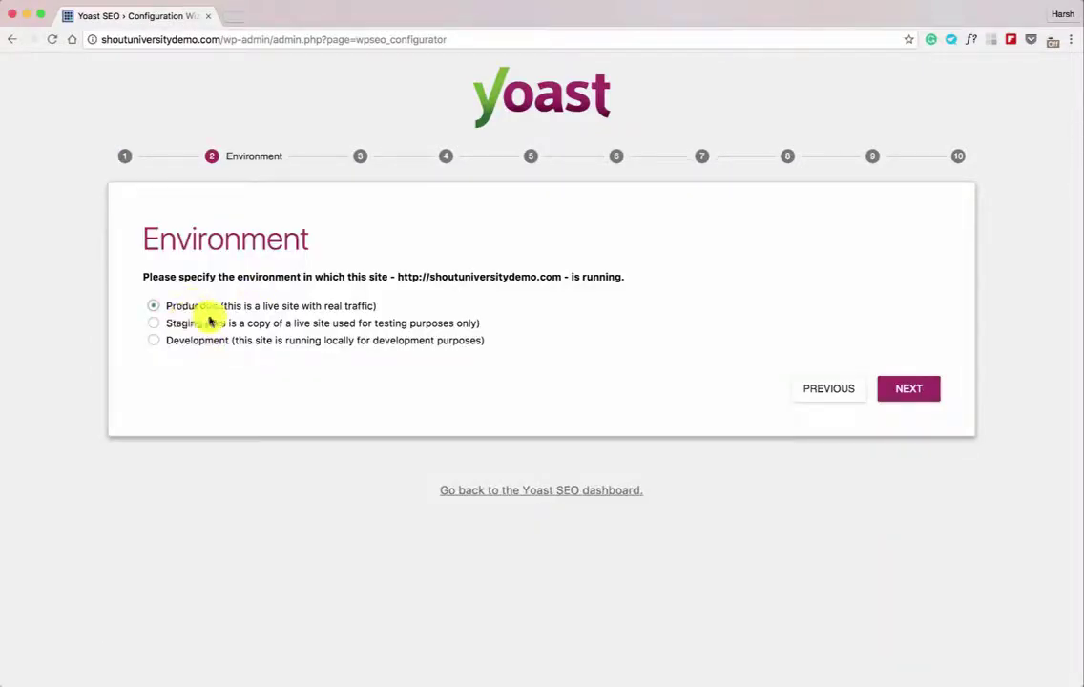
{"action": "left_click", "coordinate": [907, 388]}
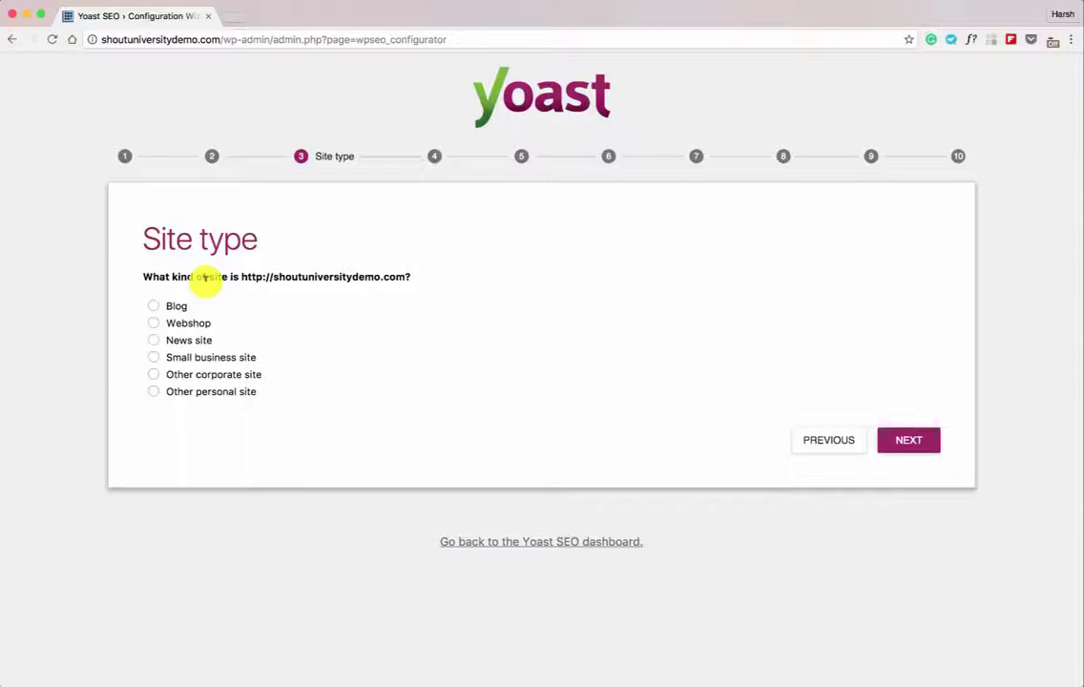
Set the site type to Blog, represented by the company ShoutUniversity.
{"action": "left_click", "coordinate": [154, 306]}
{"action": "left_click", "coordinate": [900, 442]}
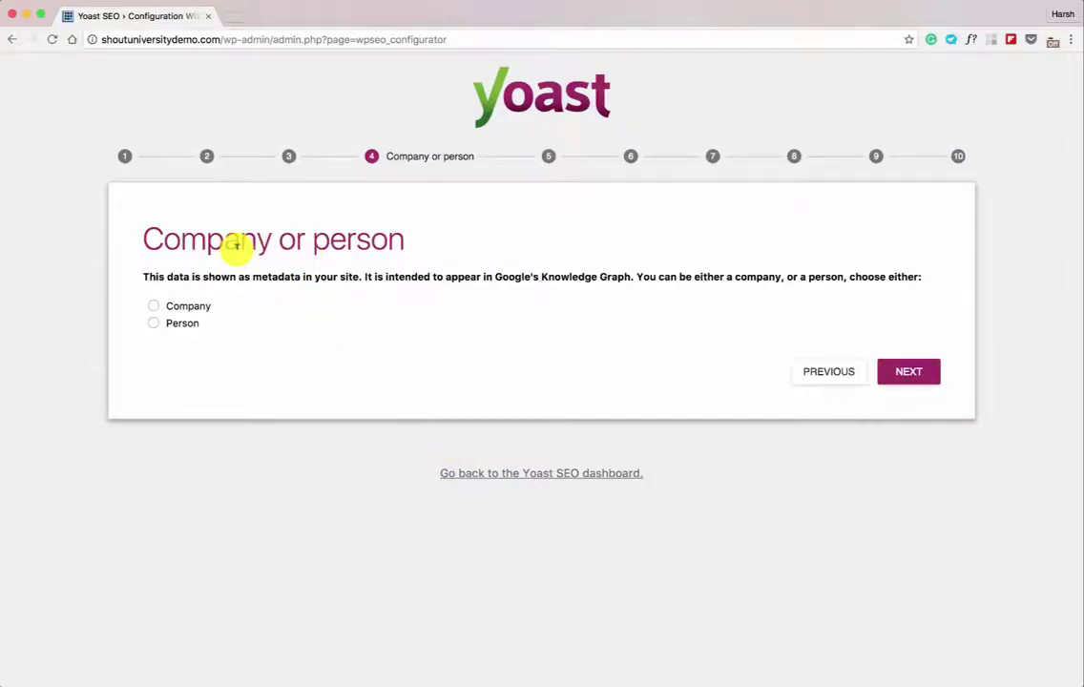
{"action": "left_click", "coordinate": [153, 309]}
{"action": "left_click", "coordinate": [223, 374]}
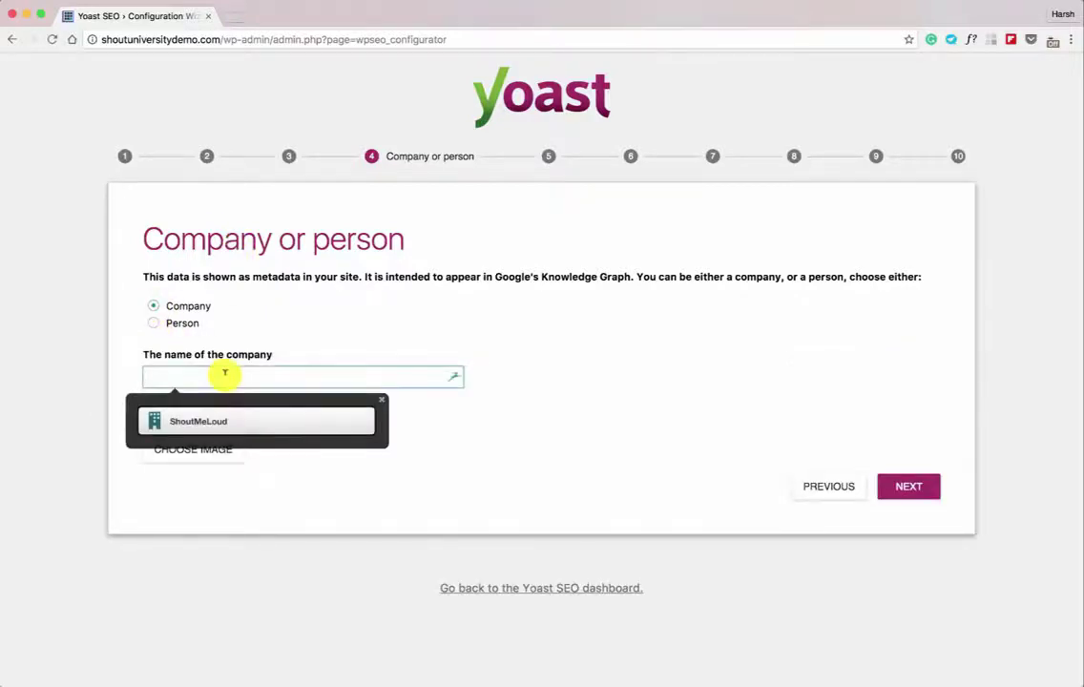
{"action": "type", "text": "ShoutUniversity"}
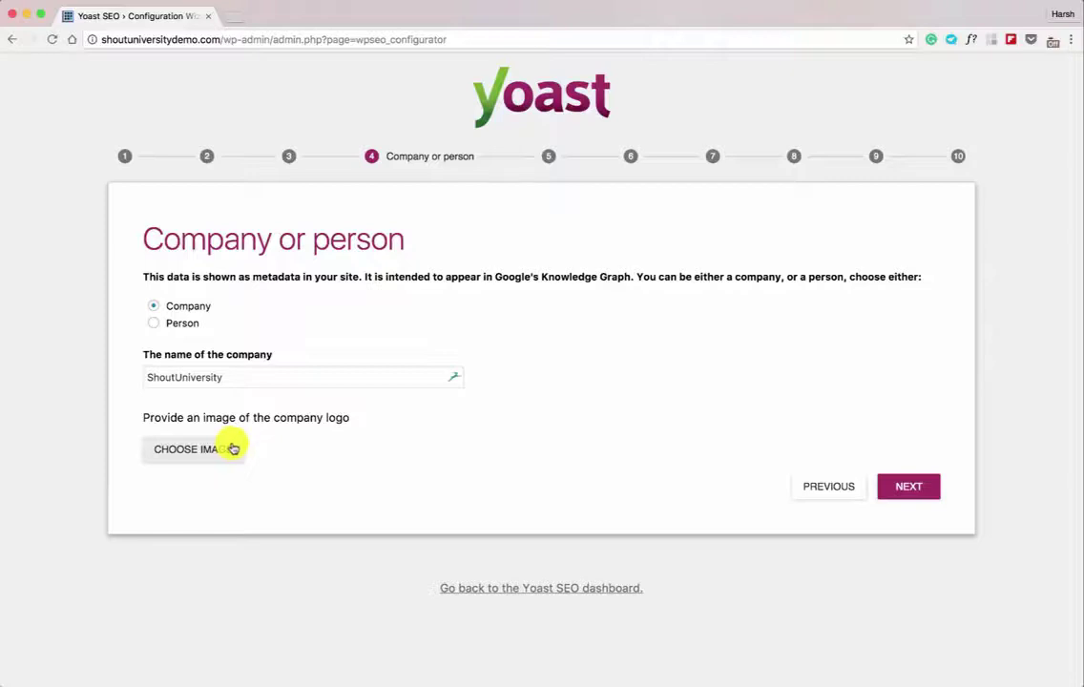
{"action": "left_click", "coordinate": [897, 488]}
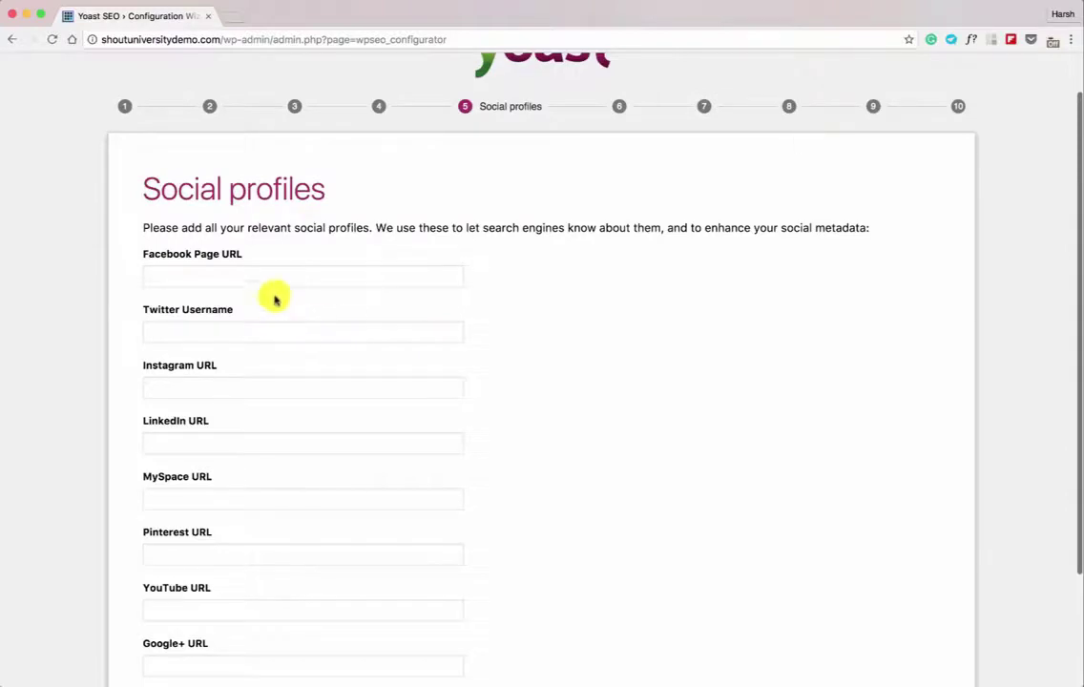
{"action": "left_click", "coordinate": [278, 278]}
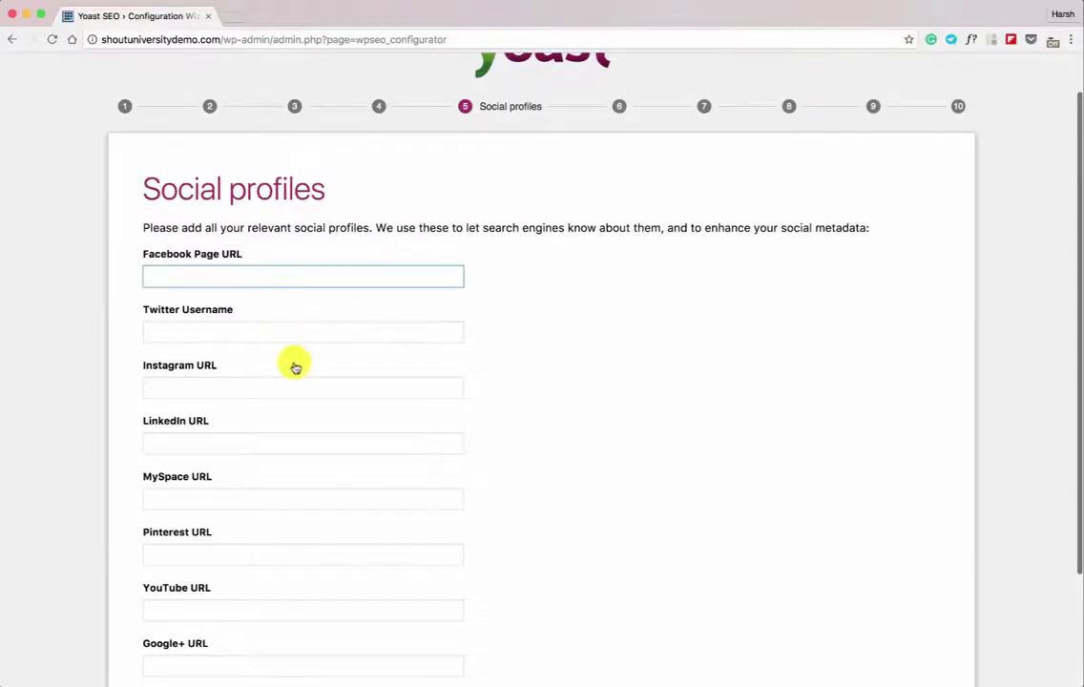
Enter the site's Twitter username under Social profiles and advance to Post type visibility.
{"action": "scroll", "coordinate": [295, 368], "scroll_direction": "down", "scroll_amount": 2}
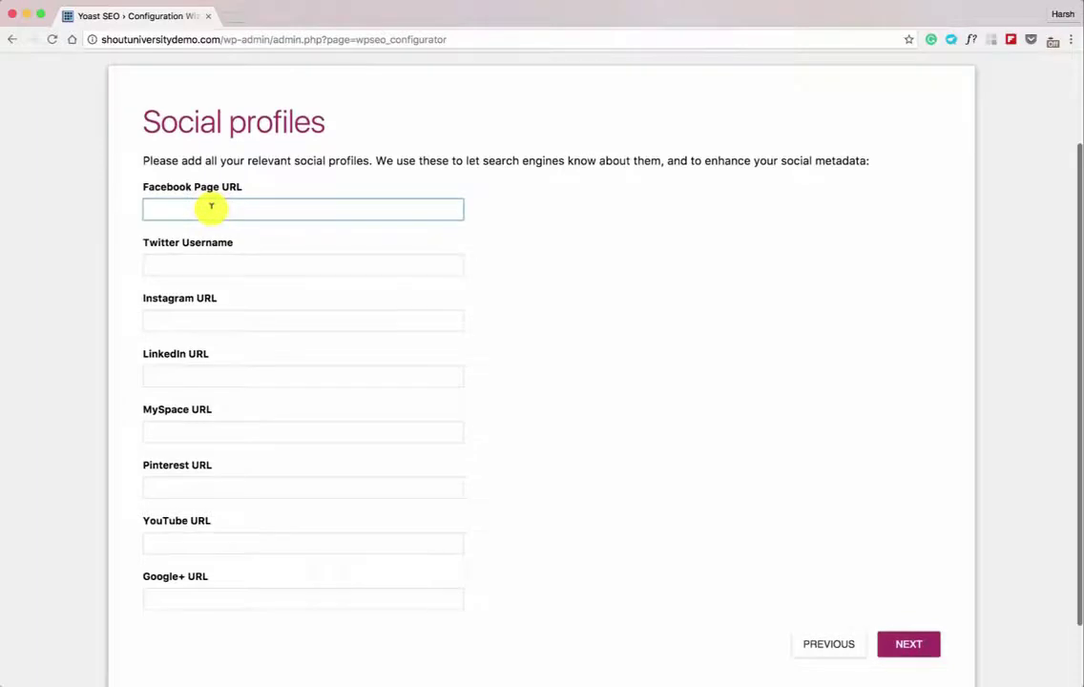
{"action": "scroll", "coordinate": [211, 207], "scroll_direction": "down", "scroll_amount": 1}
{"action": "left_click", "coordinate": [251, 252]}
{"action": "scroll", "coordinate": [251, 252], "scroll_direction": "down", "scroll_amount": 1}
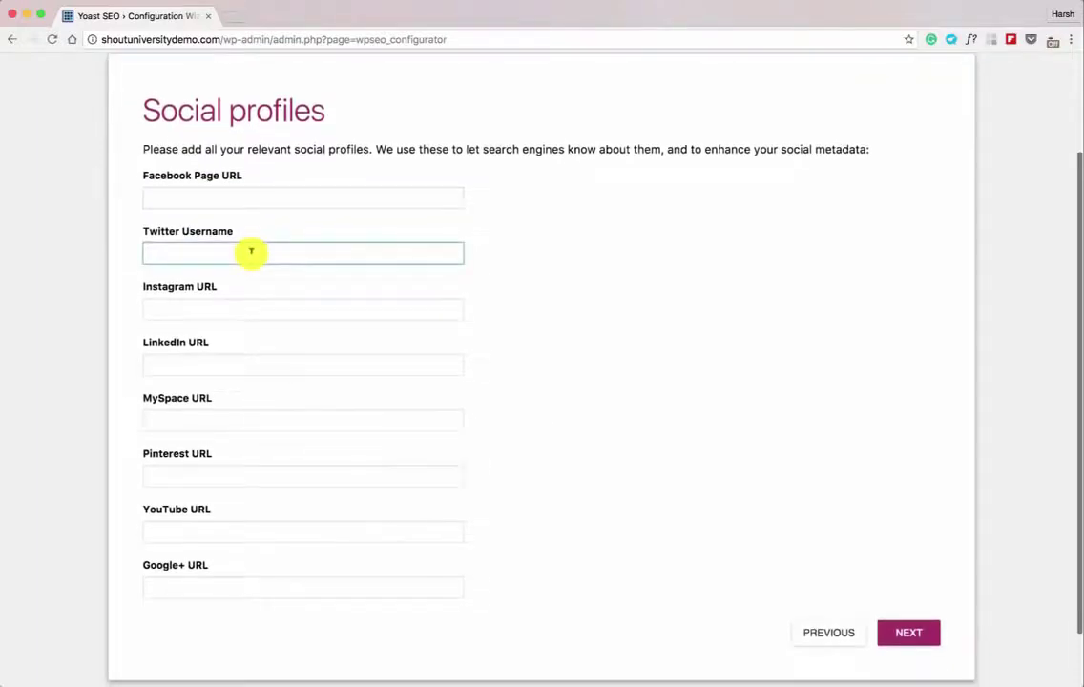
{"action": "type", "text": "denharsh"}
{"action": "key", "text": "Tab"}
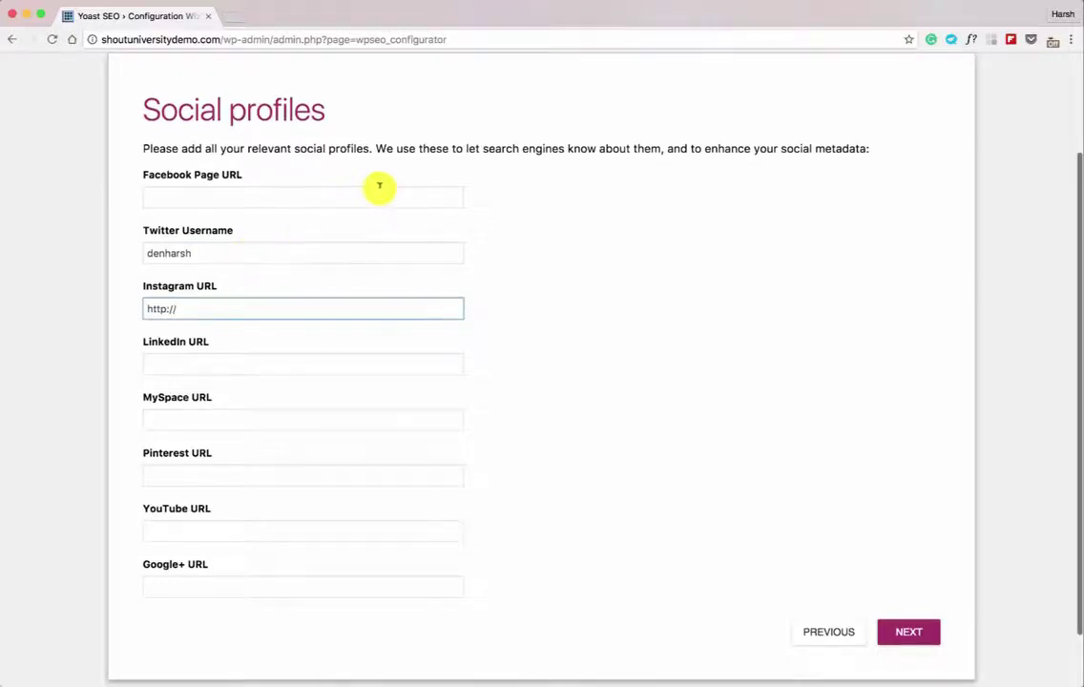
{"action": "scroll", "coordinate": [914, 654], "scroll_direction": "down", "scroll_amount": 1}
{"action": "left_click", "coordinate": [909, 617]}
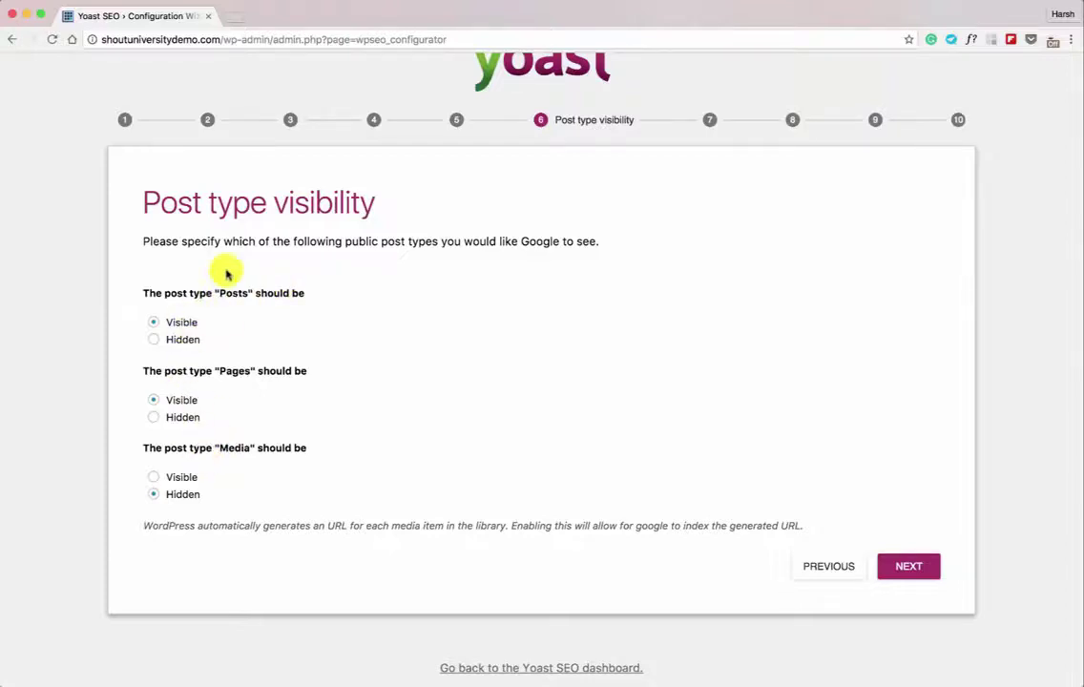
Keep the default post type visibility, declare no multiple authors, and skip Search Console.
{"action": "left_click", "coordinate": [897, 566]}
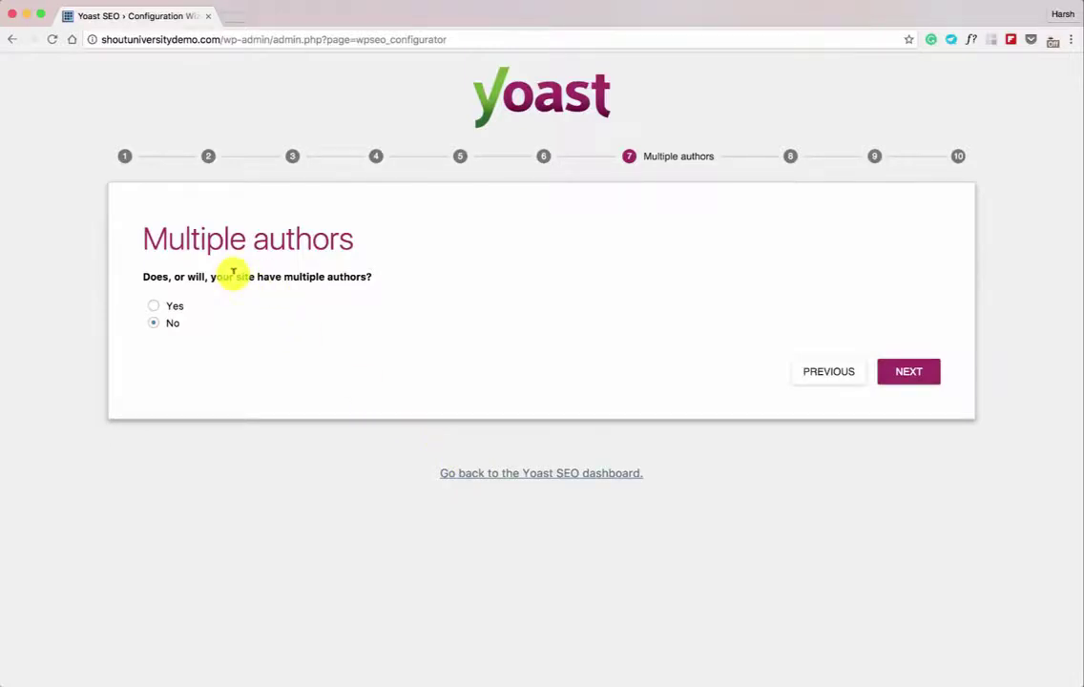
{"action": "left_click", "coordinate": [163, 323]}
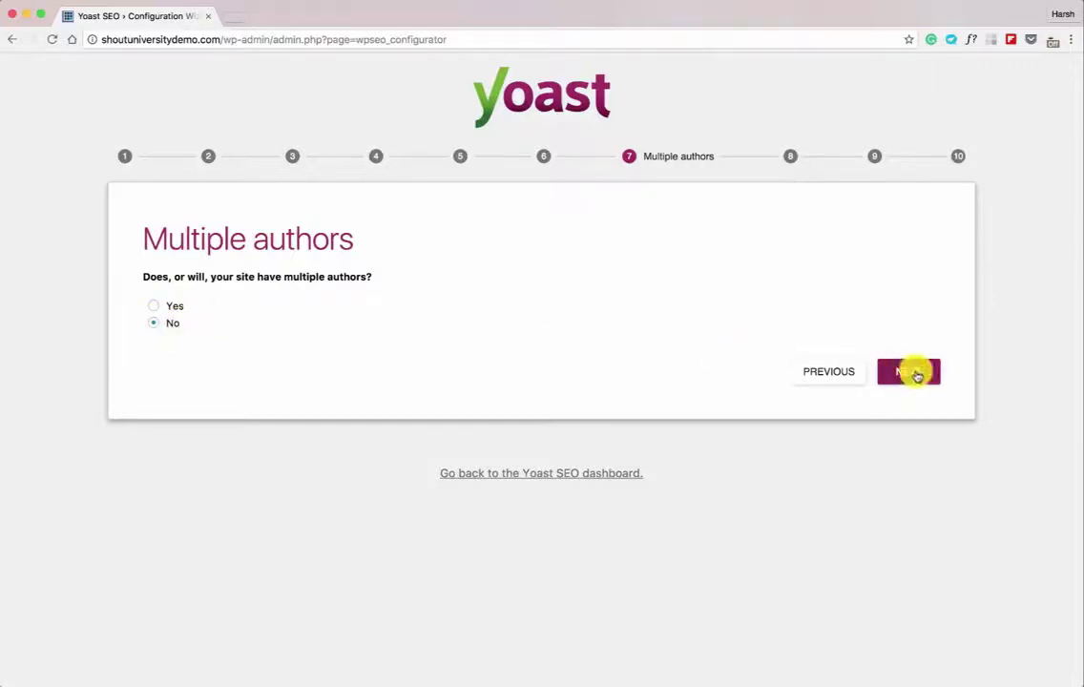
{"action": "left_click", "coordinate": [913, 373]}
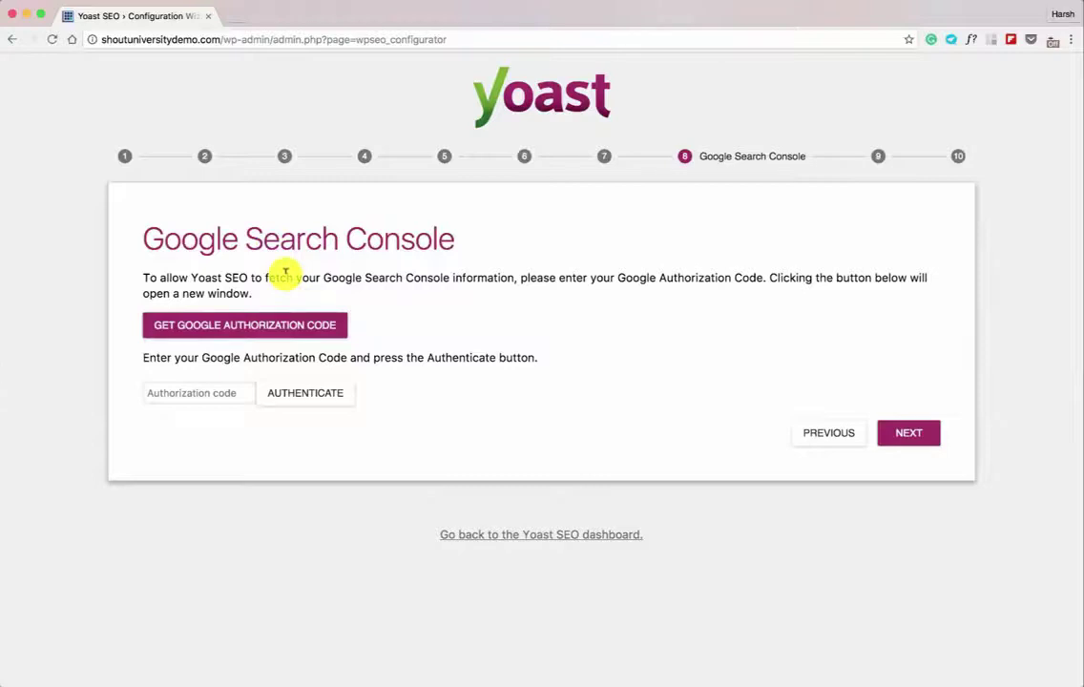
{"action": "left_click", "coordinate": [908, 435]}
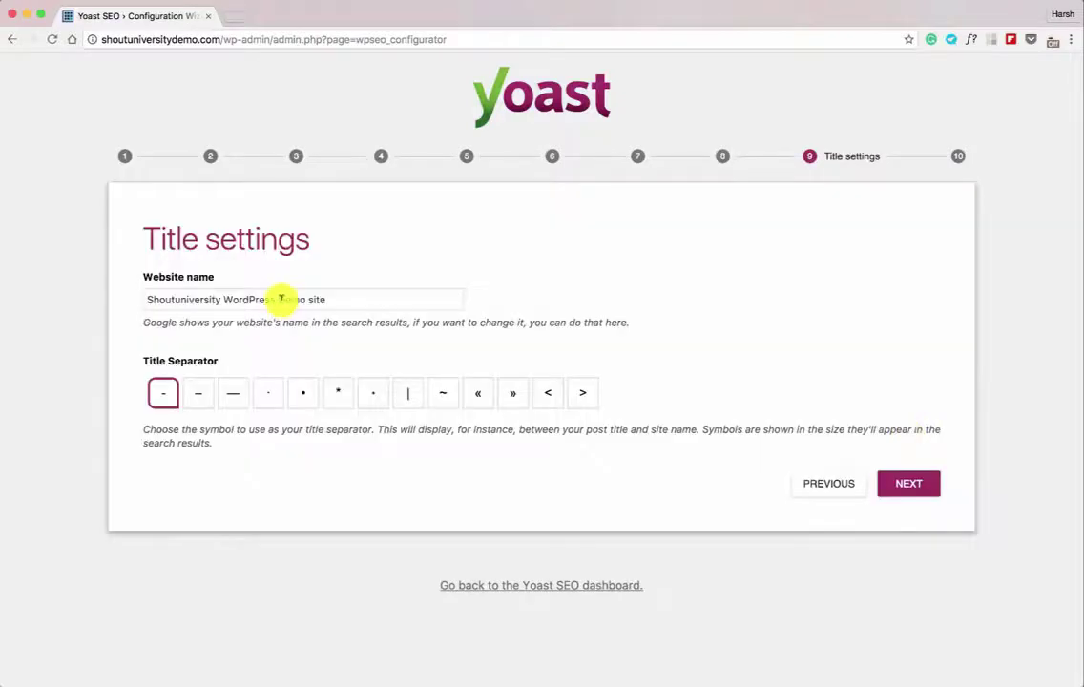
Trim the website name to just Shoutuniversity and close the finished wizard.
{"action": "left_click_drag", "start_coordinate": [278, 299], "coordinate": [424, 301]}
{"action": "key", "text": "BackSpace"}
{"action": "left_click_drag", "start_coordinate": [347, 304], "coordinate": [222, 298]}
{"action": "key", "text": "BackSpace"}
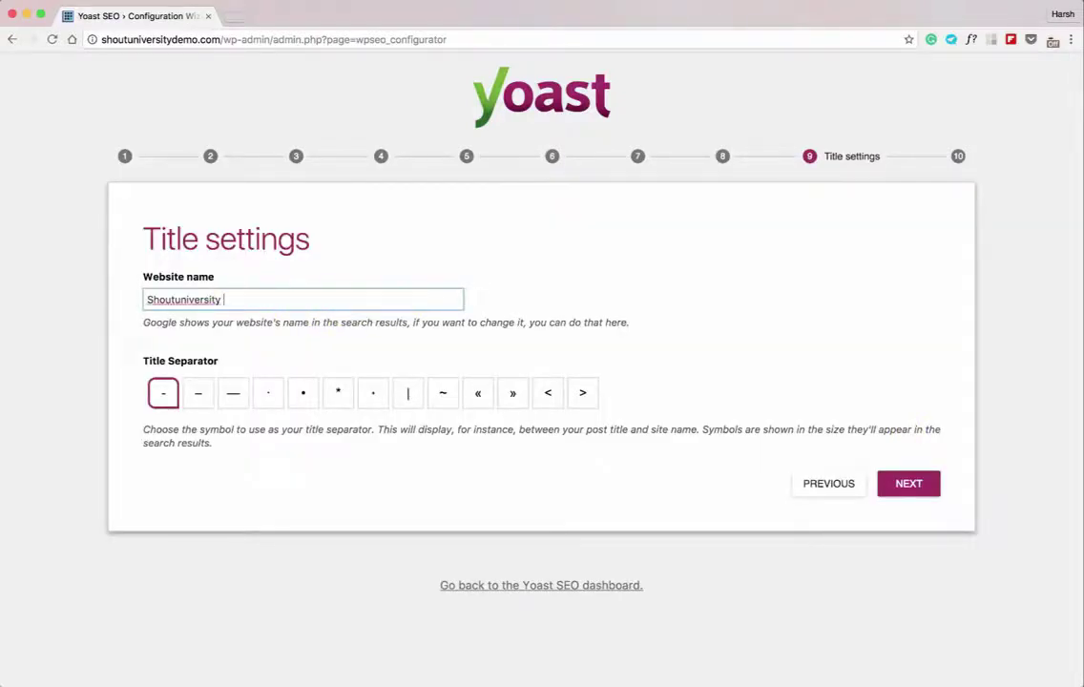
{"action": "left_click", "coordinate": [919, 487]}
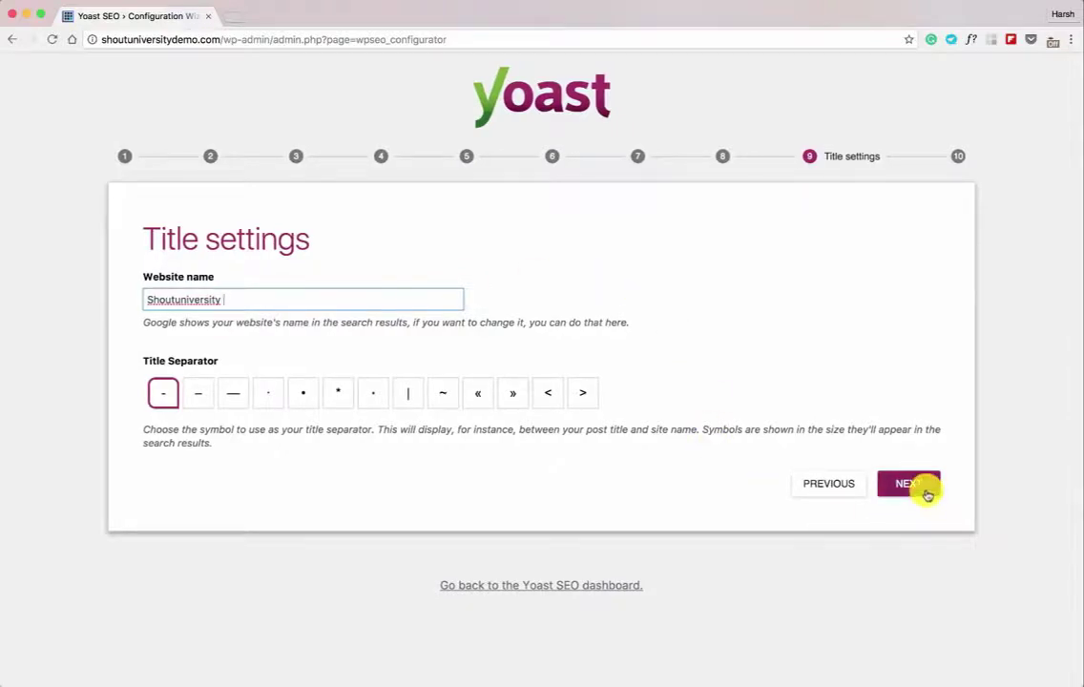
{"action": "scroll", "coordinate": [361, 381], "scroll_direction": "down", "scroll_amount": 3}
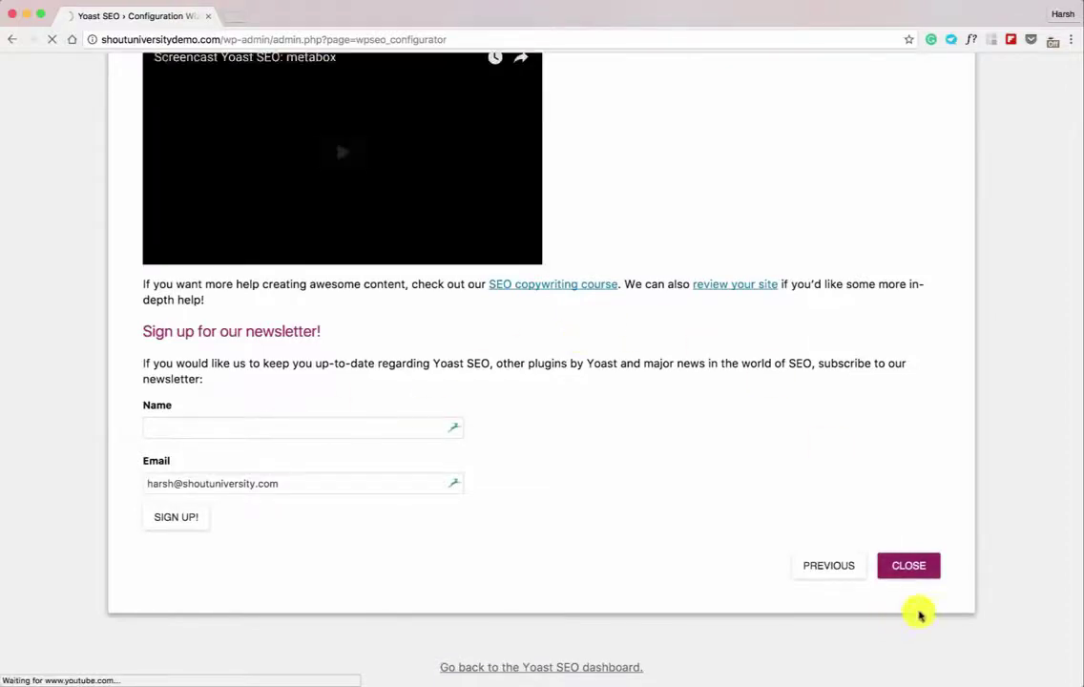
{"action": "left_click", "coordinate": [915, 571]}
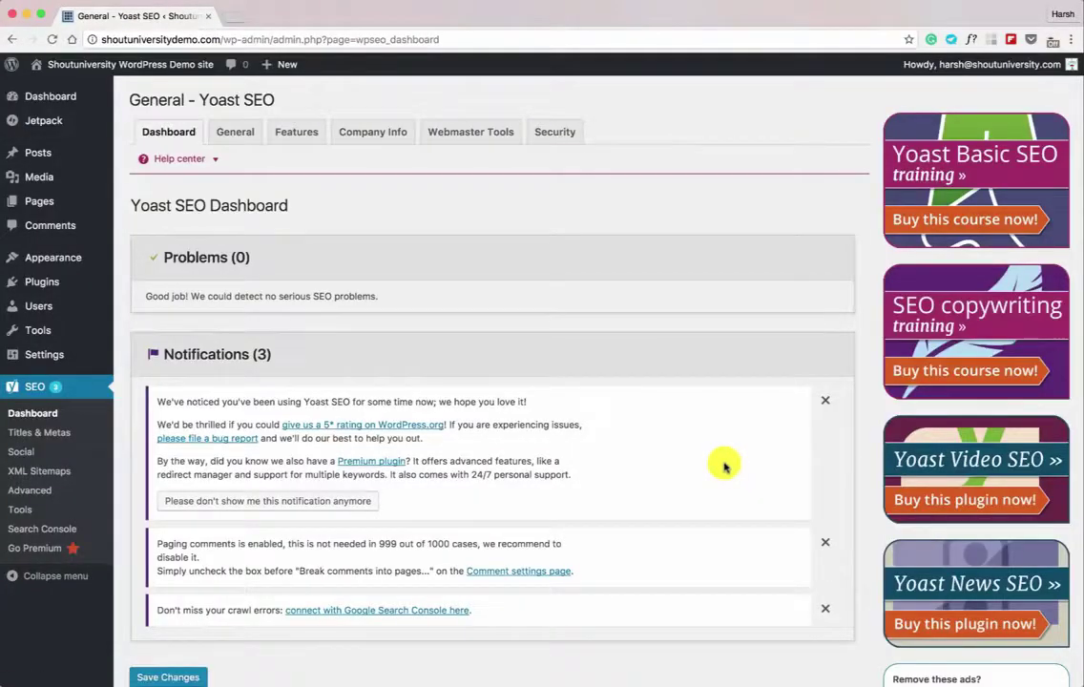
Show the Webmaster Tools verification settings and load Google Search Console in a new tab.
{"action": "left_click", "coordinate": [463, 135]}
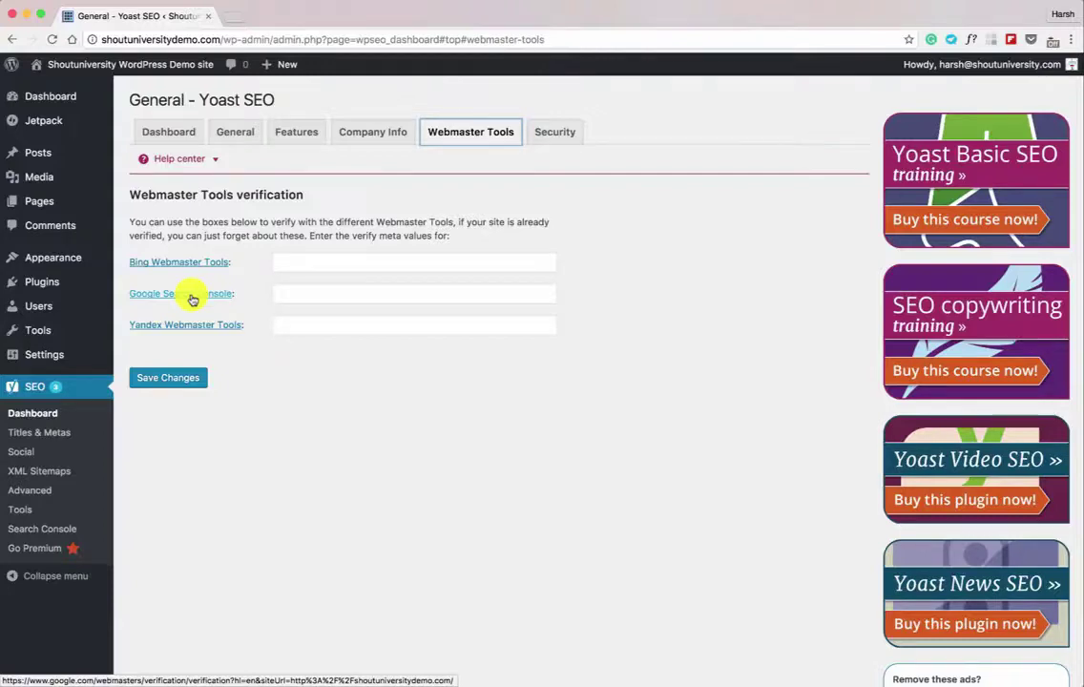
{"action": "right_click", "coordinate": [170, 294]}
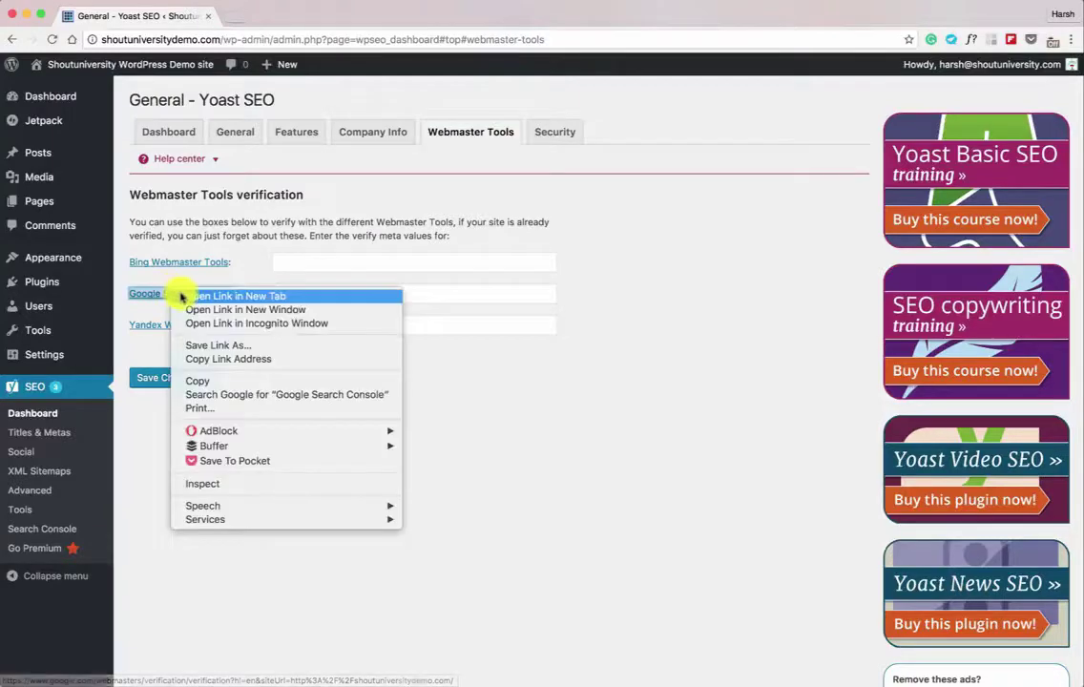
{"action": "left_click", "coordinate": [181, 292]}
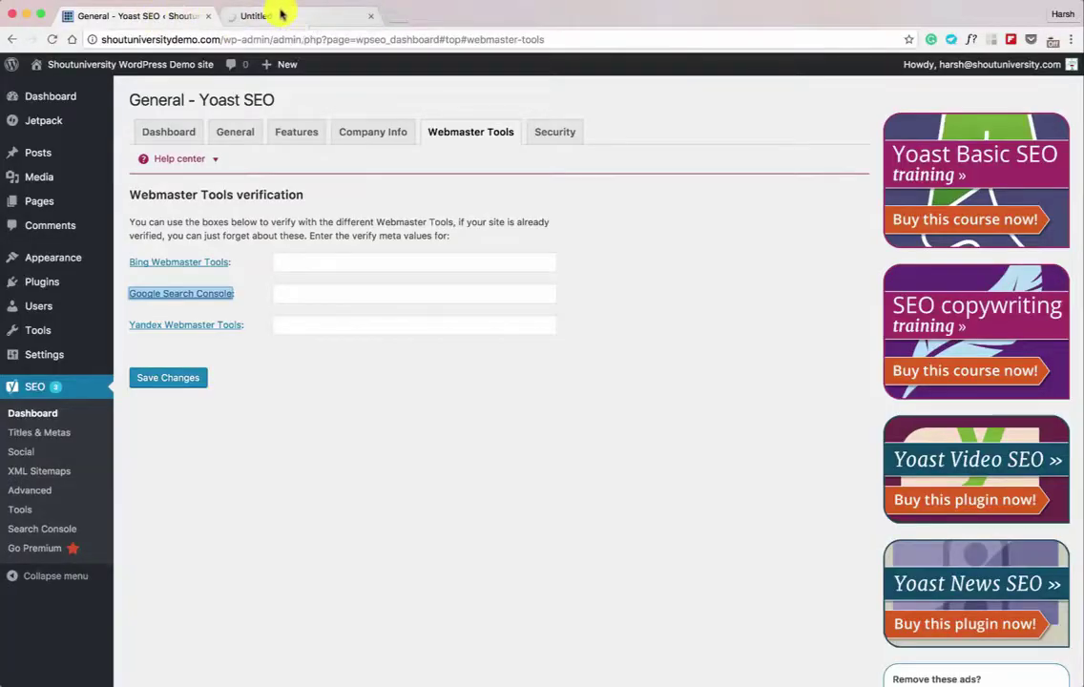
{"action": "left_click", "coordinate": [279, 14]}
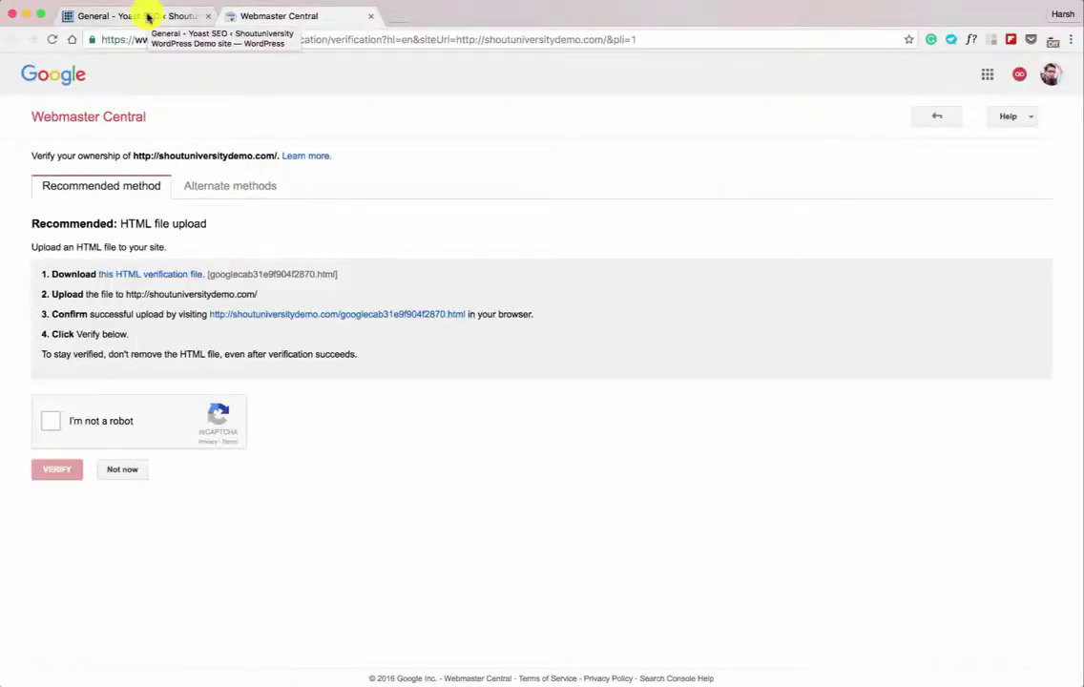
Copy Google's HTML tag verification code into Yoast's Google Search Console field and save.
{"action": "left_click", "coordinate": [226, 191]}
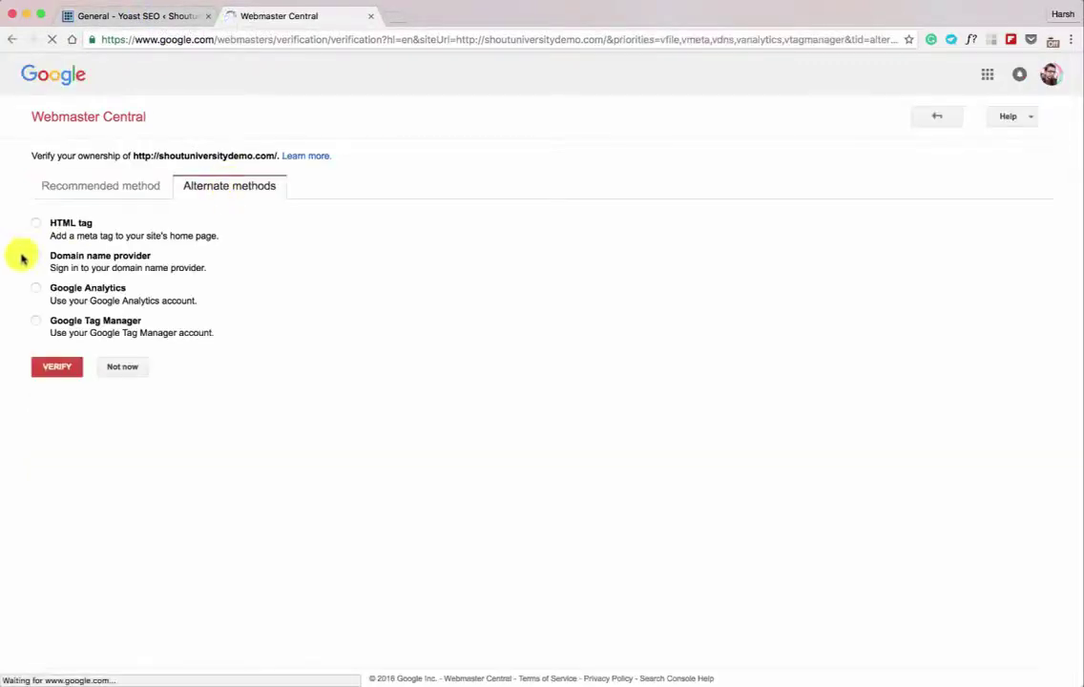
{"action": "left_click", "coordinate": [37, 225]}
{"action": "left_click", "coordinate": [551, 287]}
{"action": "left_click_drag", "start_coordinate": [552, 287], "coordinate": [812, 287]}
{"action": "key", "text": "super+a"}
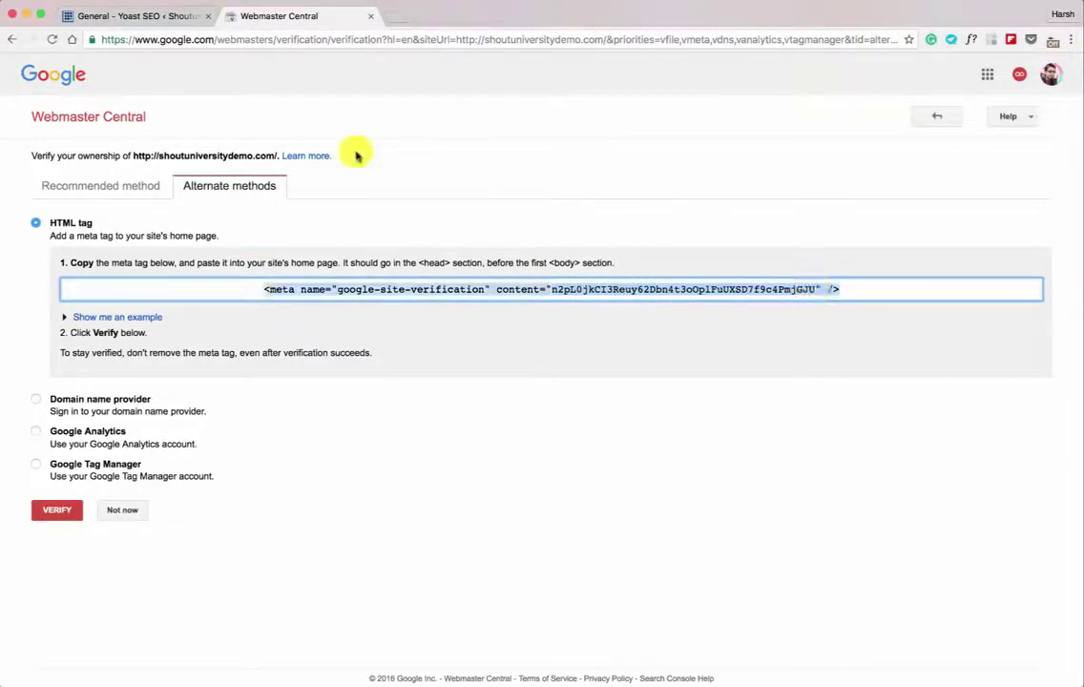
{"action": "left_click", "coordinate": [116, 16]}
{"action": "left_click", "coordinate": [362, 296]}
{"action": "key", "text": "super+v"}
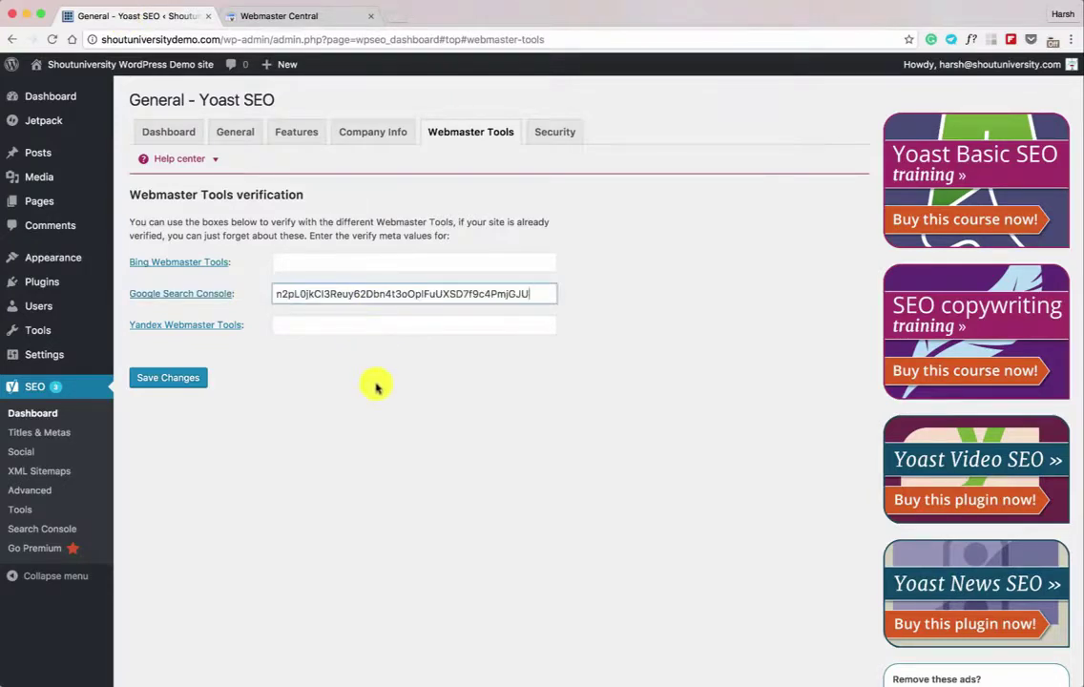
{"action": "left_click", "coordinate": [174, 382]}
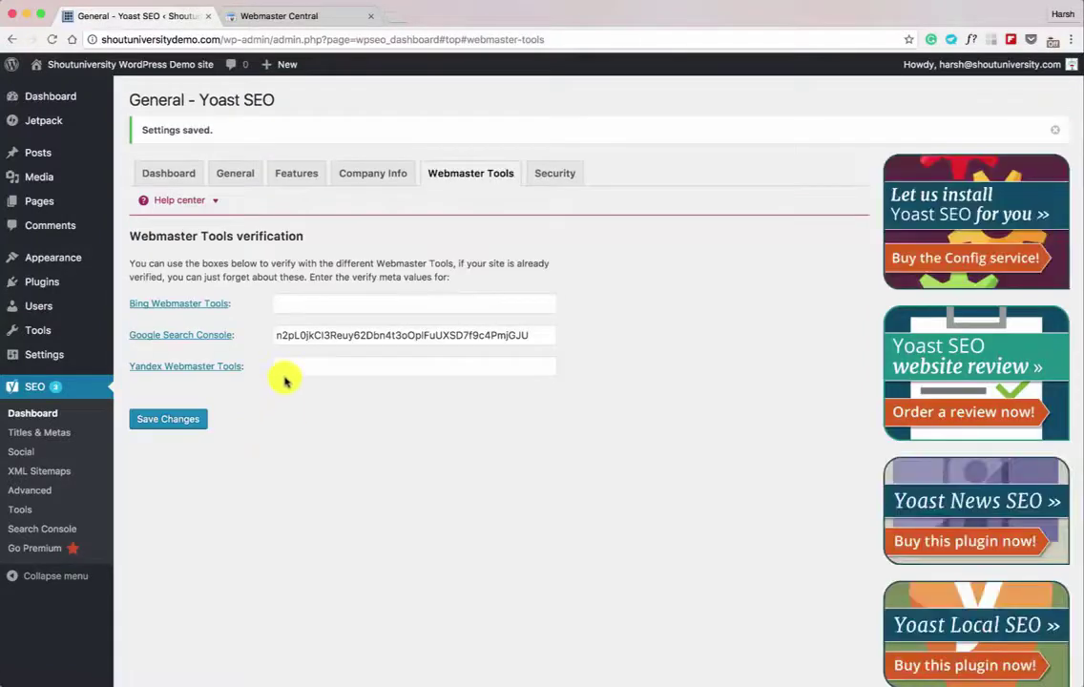
{"action": "left_click", "coordinate": [304, 16]}
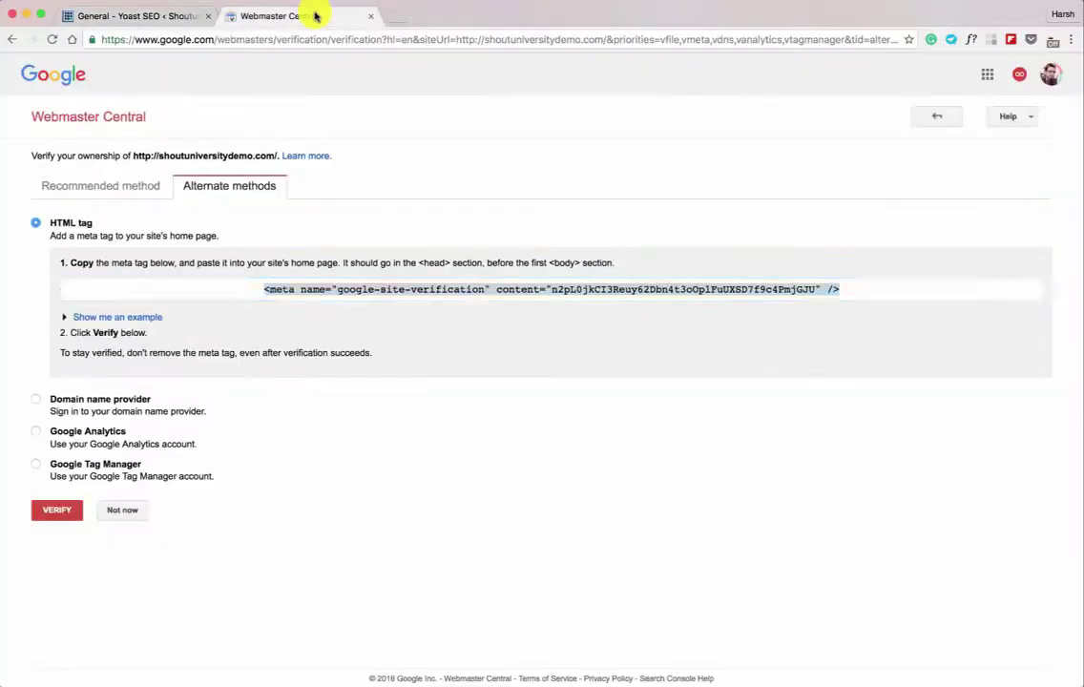
{"action": "left_click", "coordinate": [54, 509]}
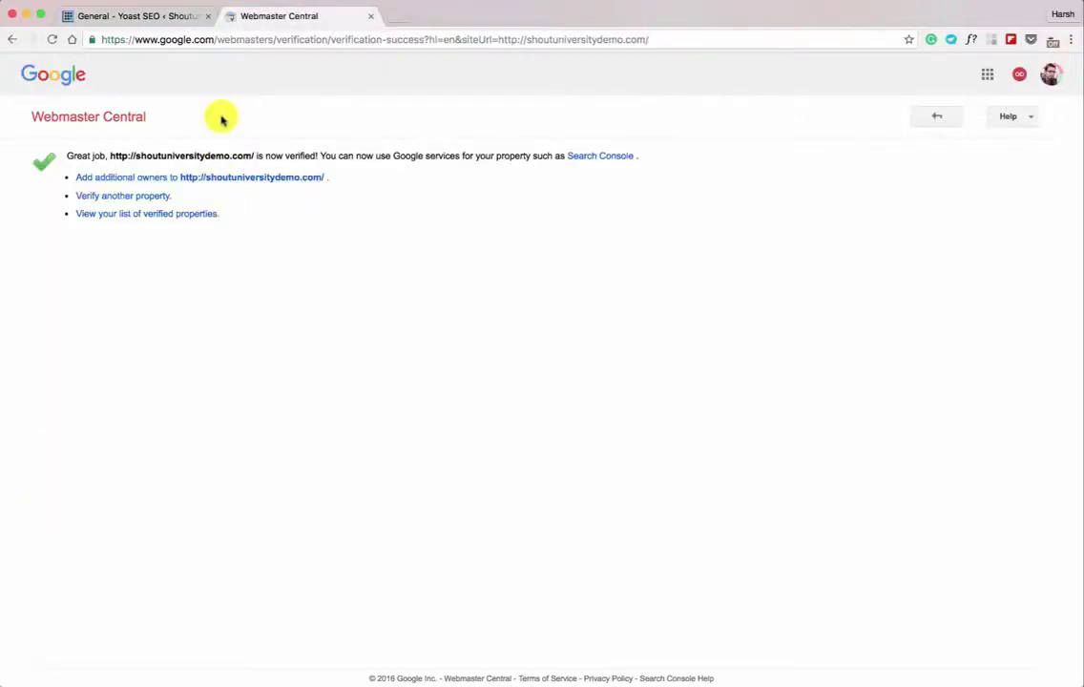
{"action": "left_click", "coordinate": [149, 19]}
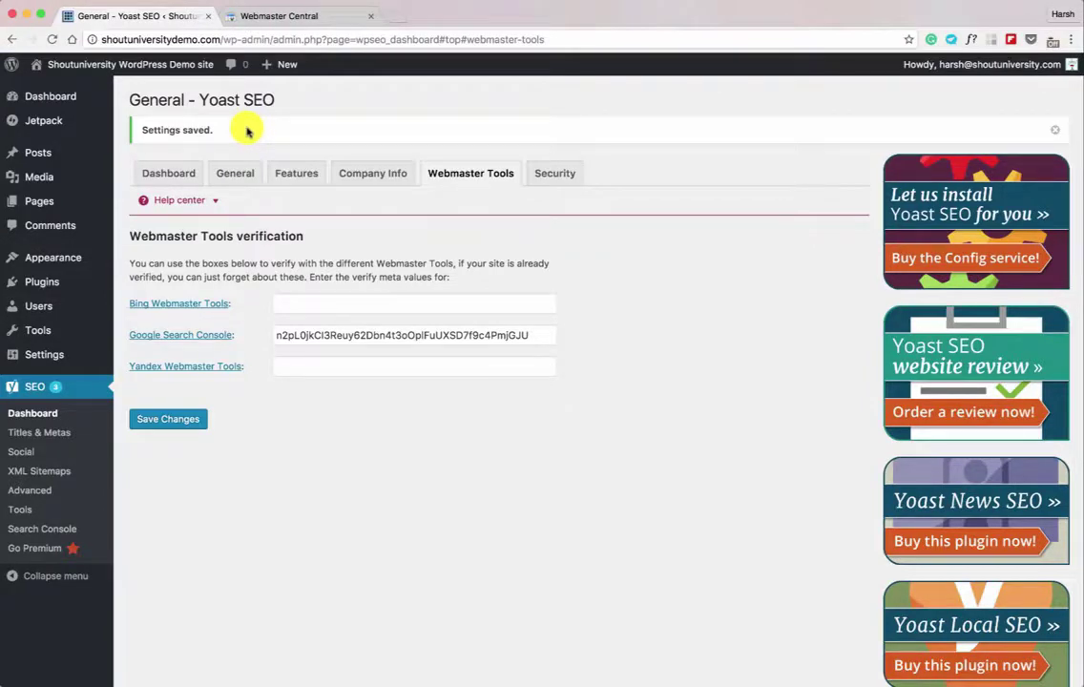
Replace the homepage title's page, separator and description variables with ' - Make your career online'.
{"action": "left_click", "coordinate": [36, 434]}
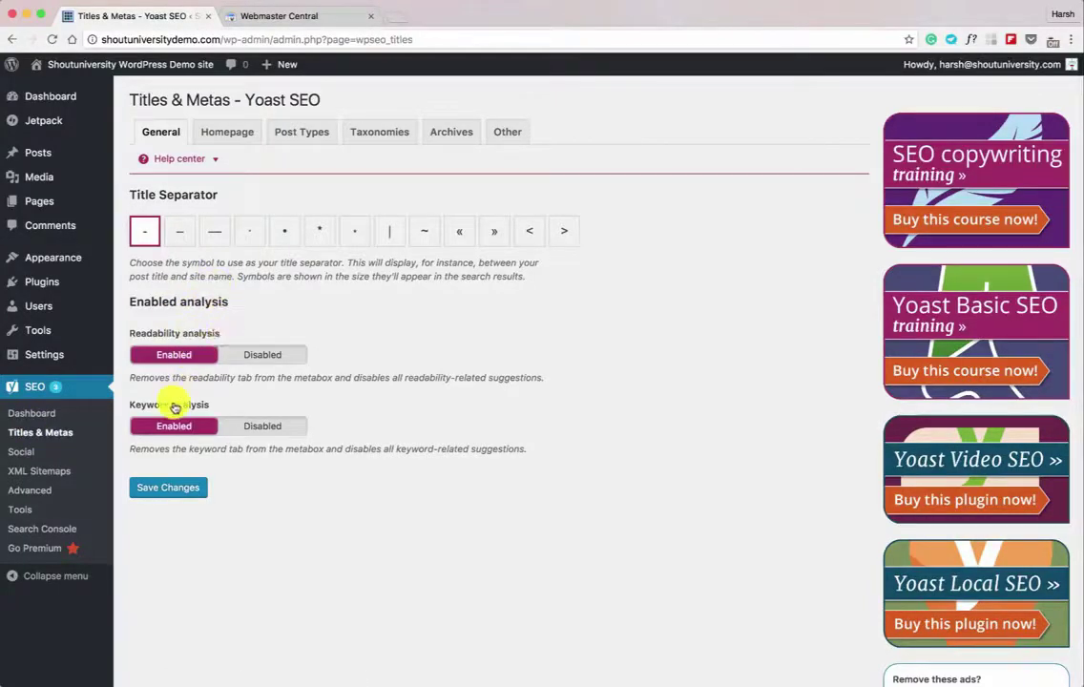
{"action": "left_click", "coordinate": [218, 139]}
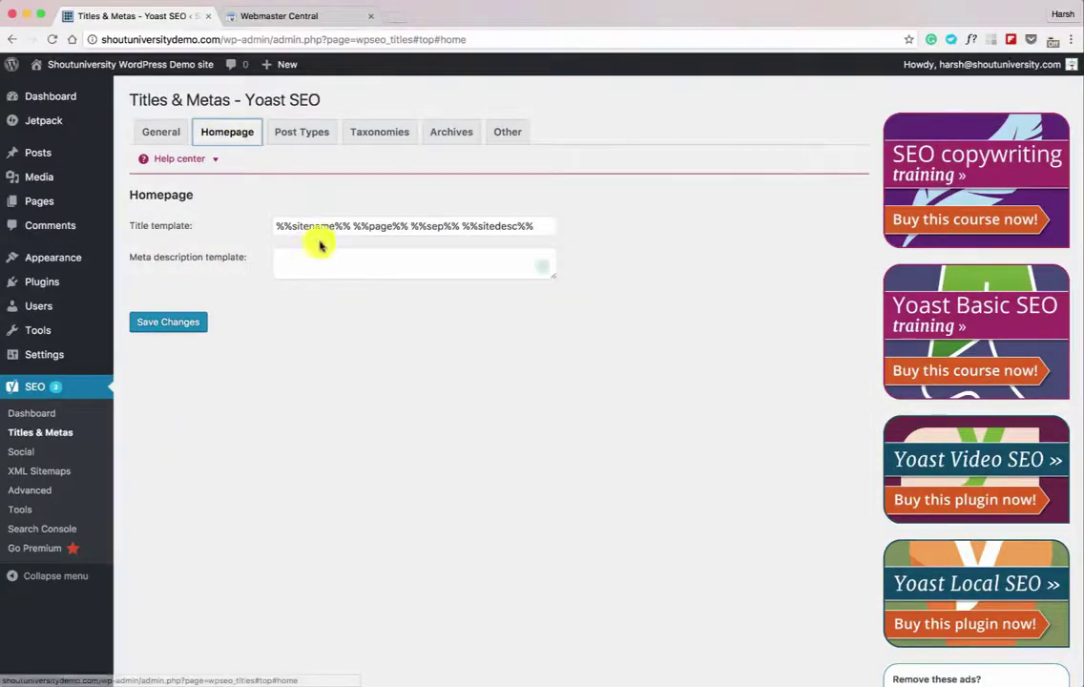
{"action": "triple_click", "coordinate": [279, 225]}
{"action": "left_click", "coordinate": [346, 225]}
{"action": "left_click_drag", "start_coordinate": [347, 225], "coordinate": [155, 63]}
{"action": "left_click", "coordinate": [396, 221]}
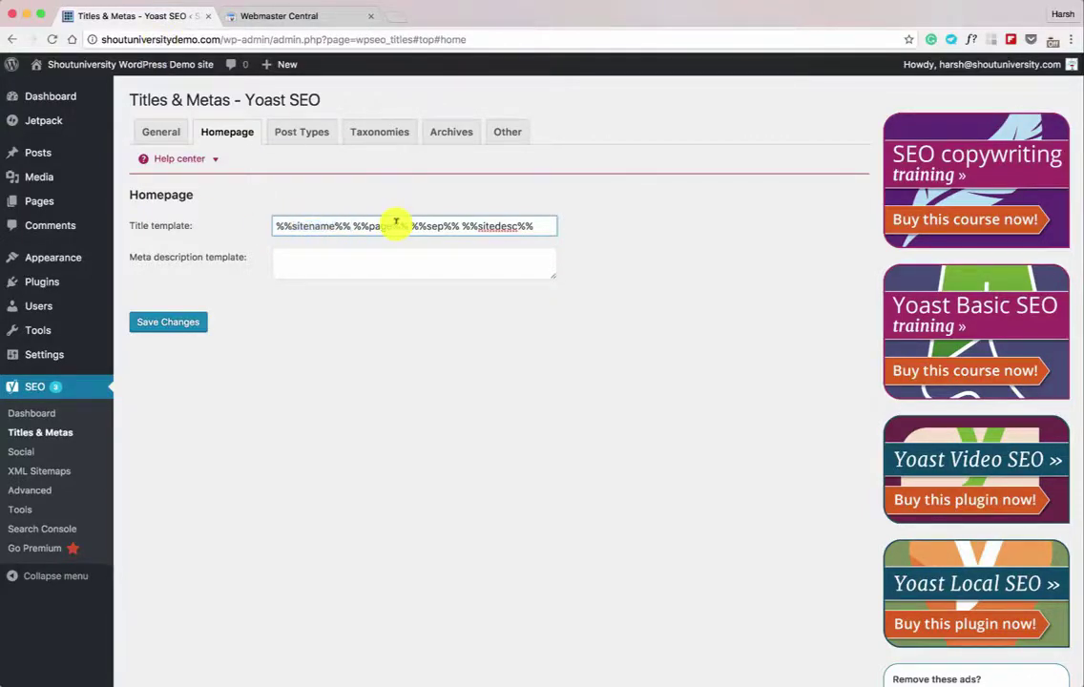
{"action": "left_click_drag", "start_coordinate": [356, 221], "coordinate": [563, 223]}
{"action": "key", "text": "BackSpace"}
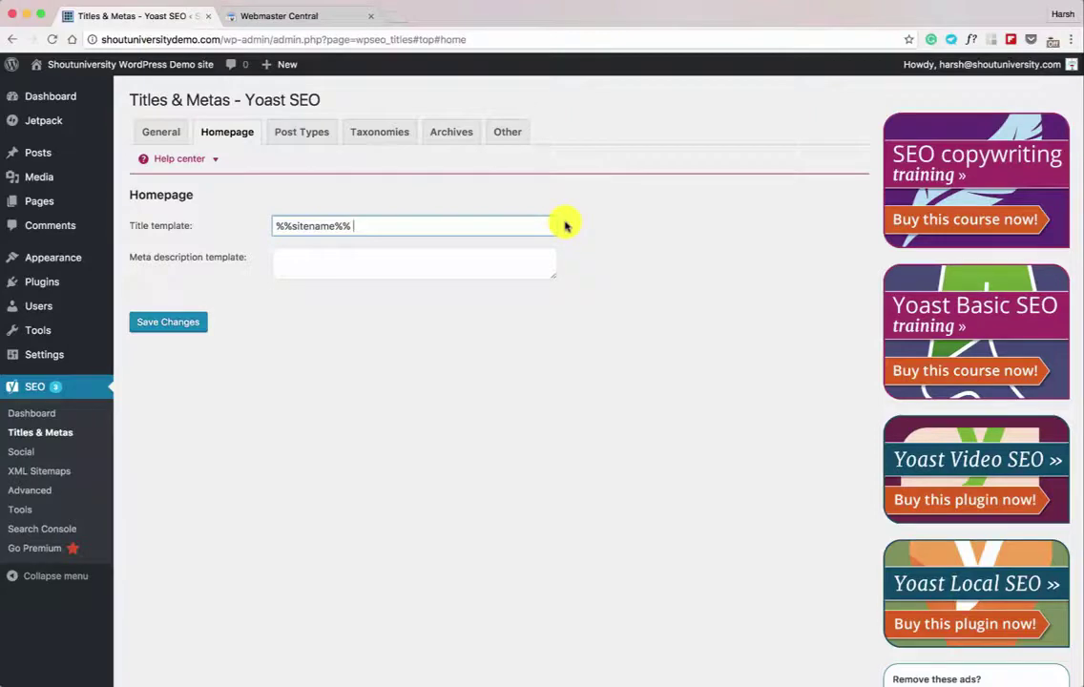
{"action": "type", "text": "- "}
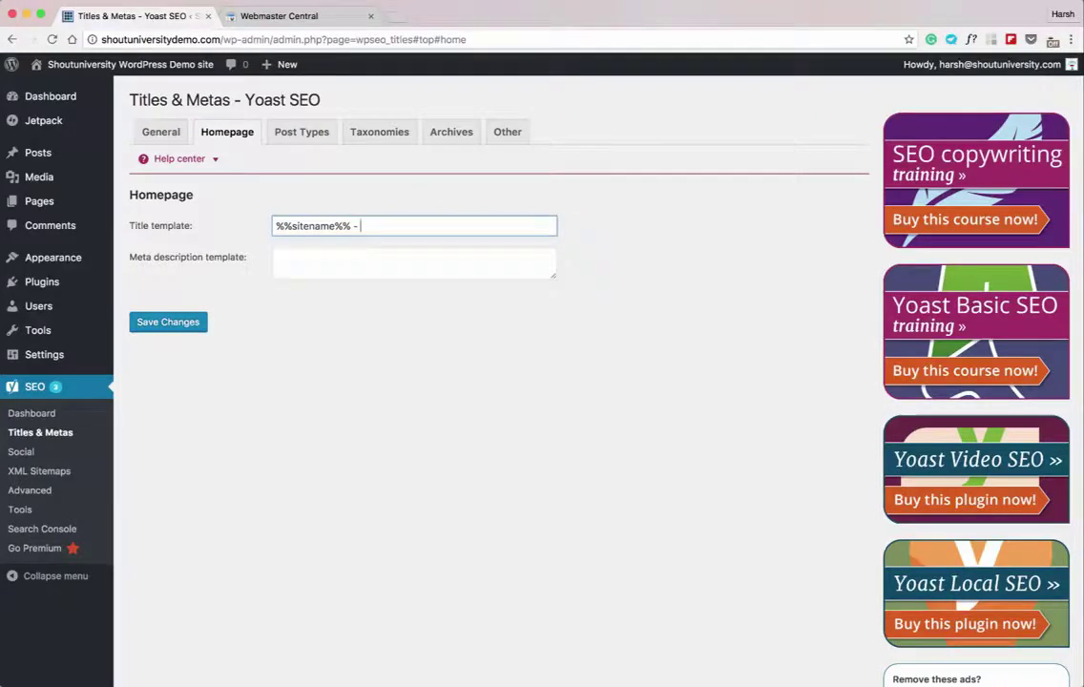
{"action": "type", "text": "Make your career online"}
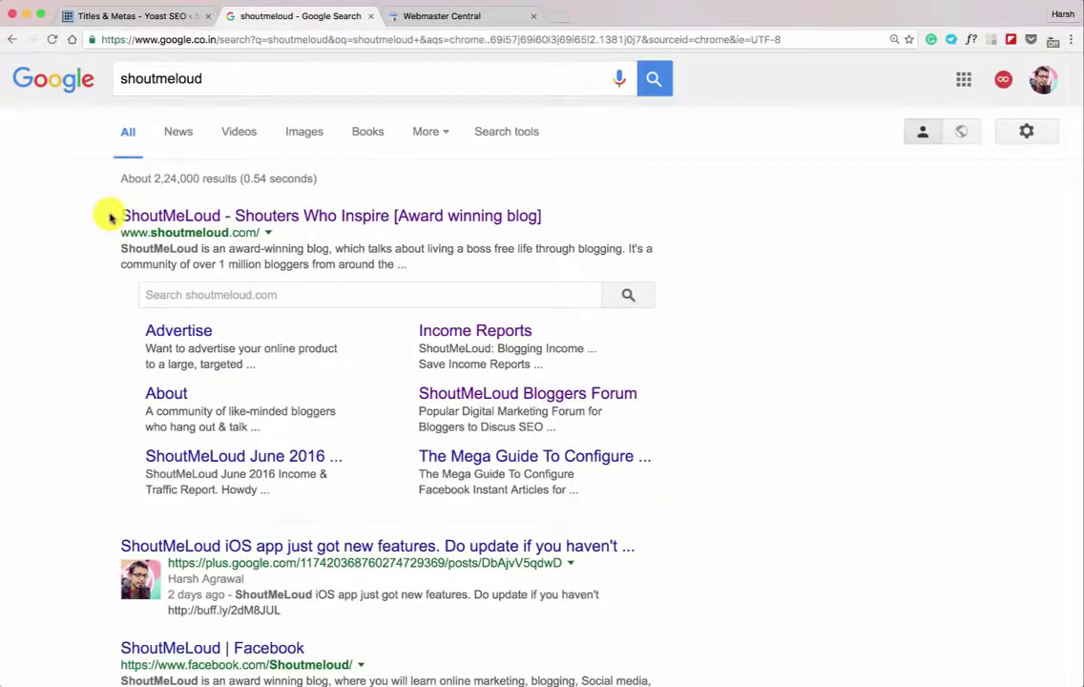
Compare the new homepage title with the Google search result title and review the meta description.
{"action": "left_click_drag", "start_coordinate": [525, 220], "coordinate": [237, 217]}
{"action": "left_click", "coordinate": [152, 14]}
{"action": "left_click_drag", "start_coordinate": [361, 221], "coordinate": [465, 218]}
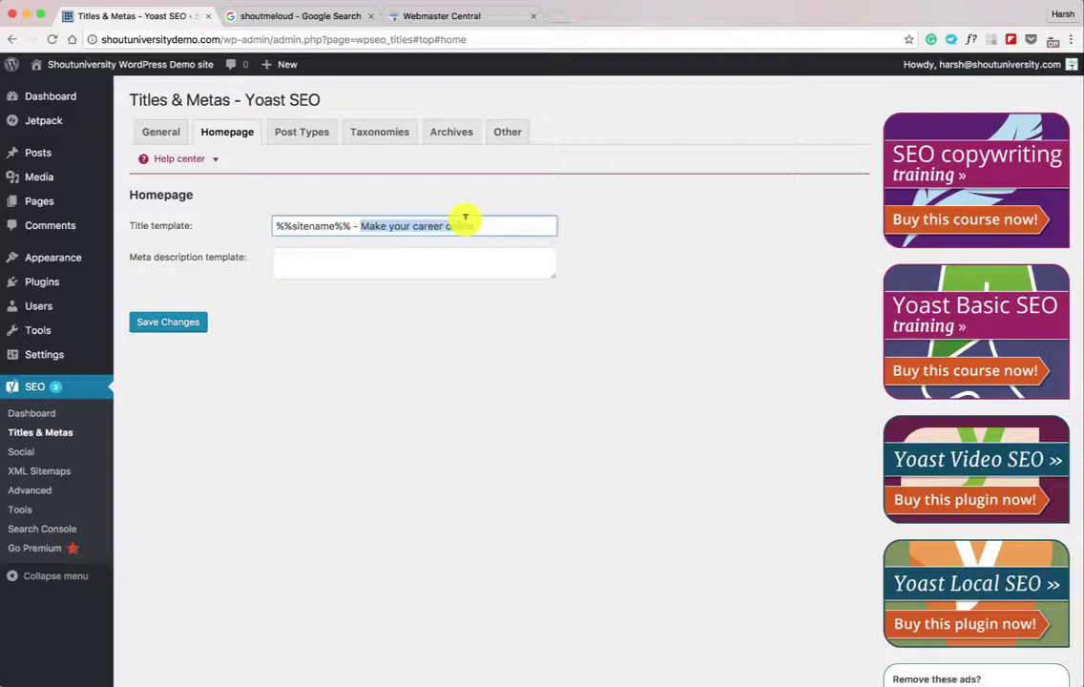
{"action": "left_click_drag", "start_coordinate": [351, 223], "coordinate": [296, 222]}
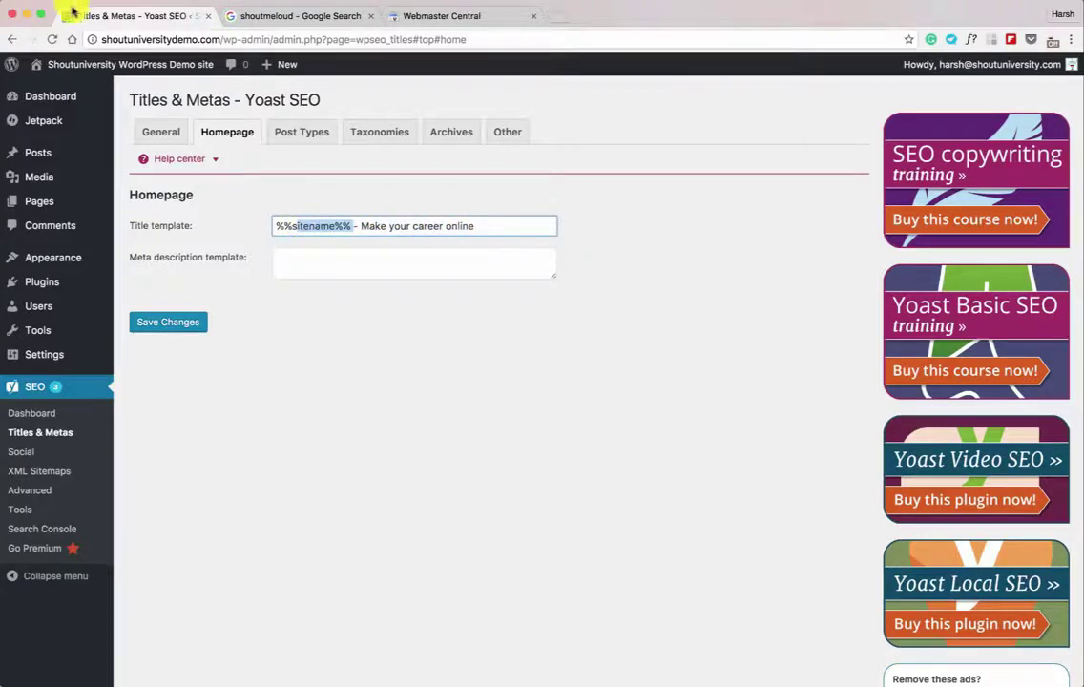
{"action": "left_click", "coordinate": [399, 225]}
{"action": "left_click_drag", "start_coordinate": [361, 224], "coordinate": [489, 221]}
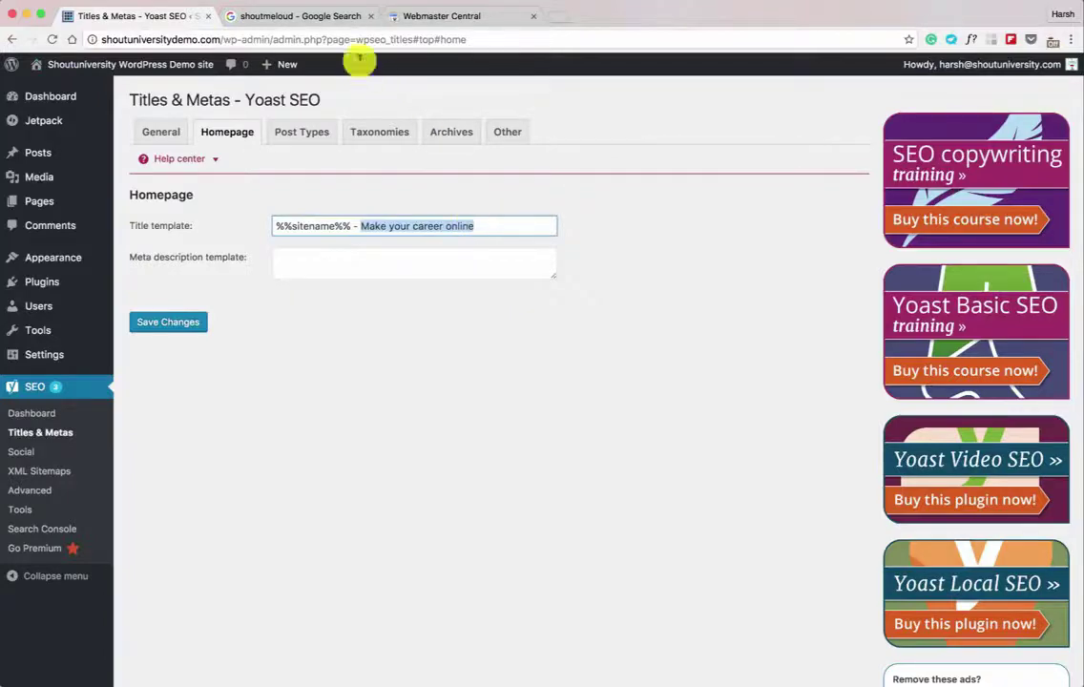
{"action": "left_click", "coordinate": [310, 14]}
{"action": "left_click", "coordinate": [625, 214]}
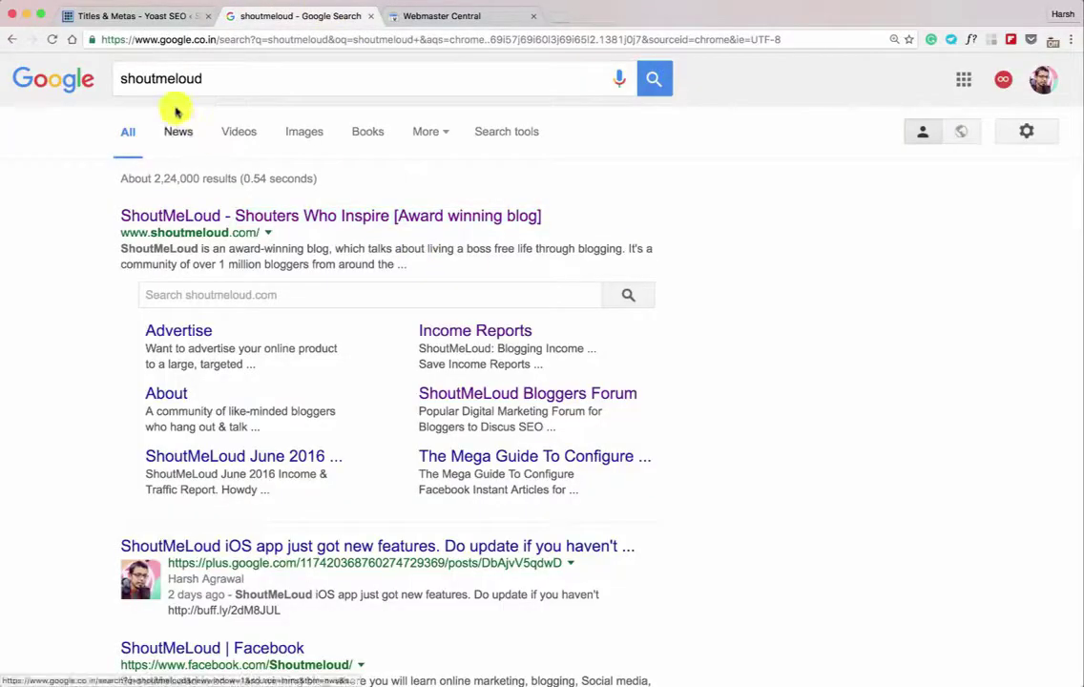
{"action": "left_click", "coordinate": [137, 17]}
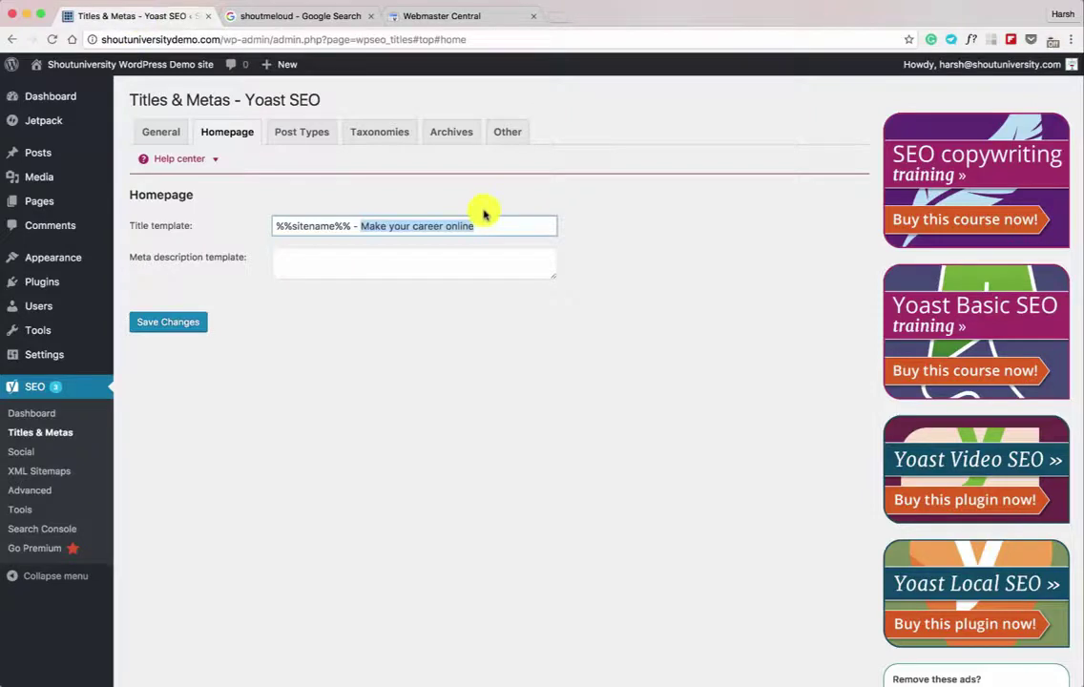
{"action": "left_click", "coordinate": [443, 254]}
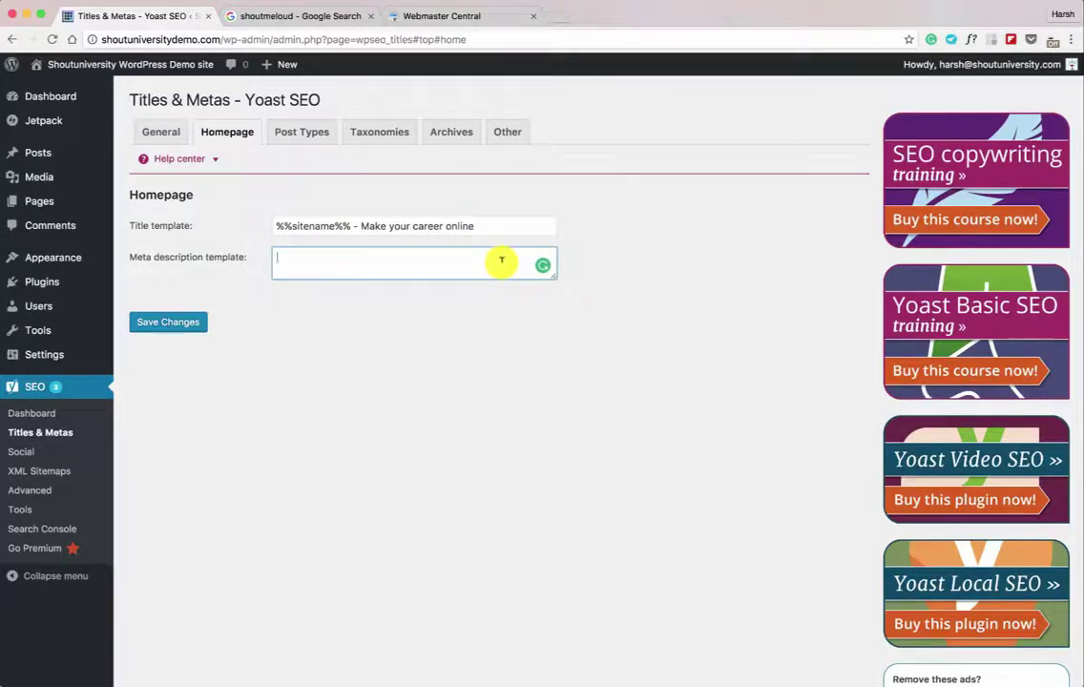
{"action": "scroll", "coordinate": [501, 260], "scroll_direction": "down", "scroll_amount": 1}
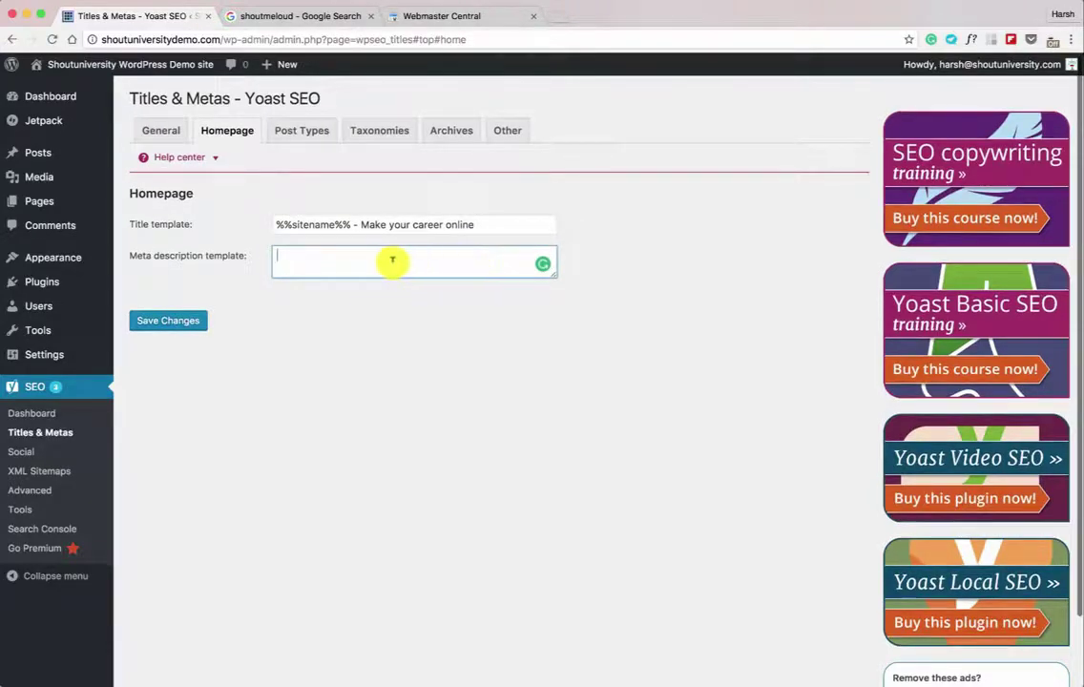
{"action": "left_click", "coordinate": [156, 326]}
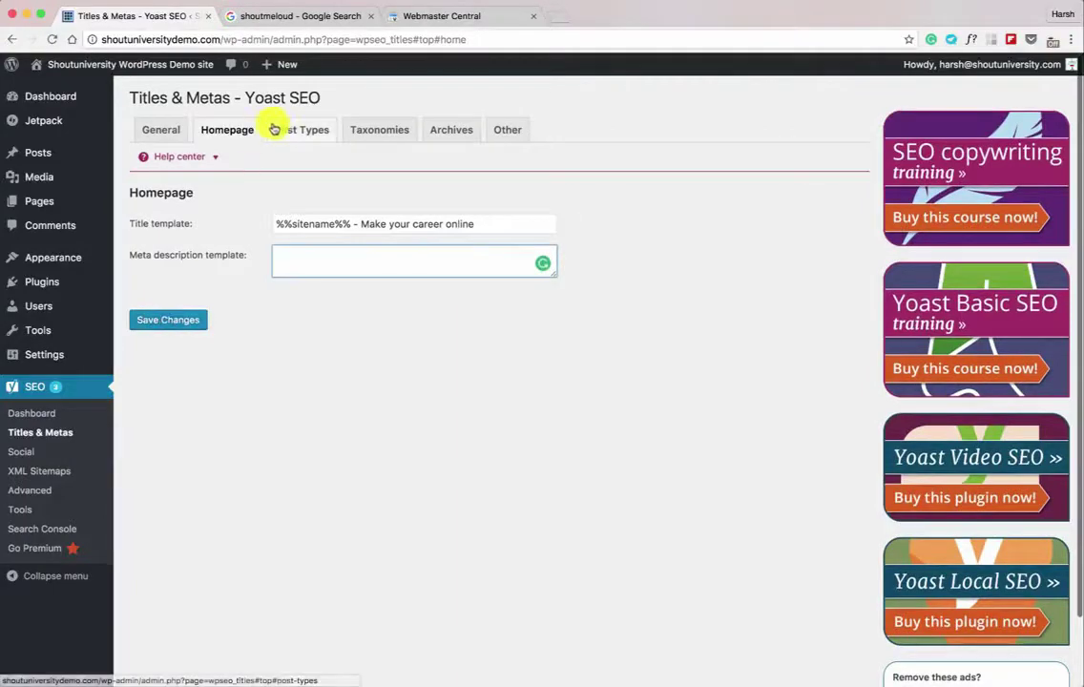
On Post Types, delete everything after %%title%% in the Posts title template.
{"action": "left_click", "coordinate": [283, 133]}
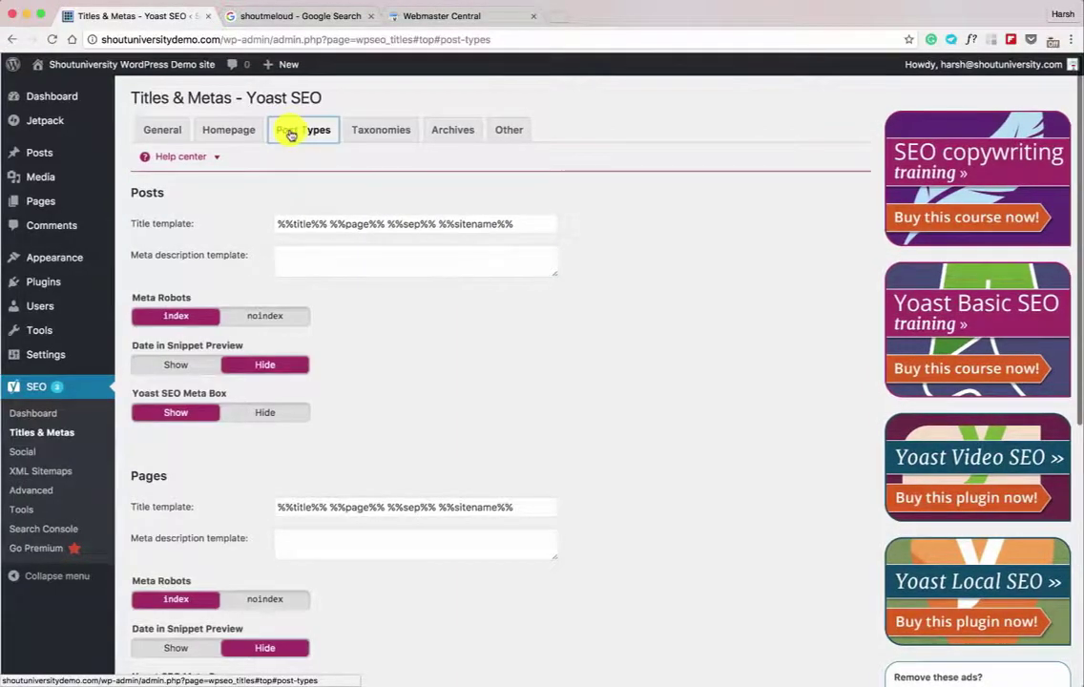
{"action": "scroll", "coordinate": [234, 158], "scroll_direction": "down", "scroll_amount": 2}
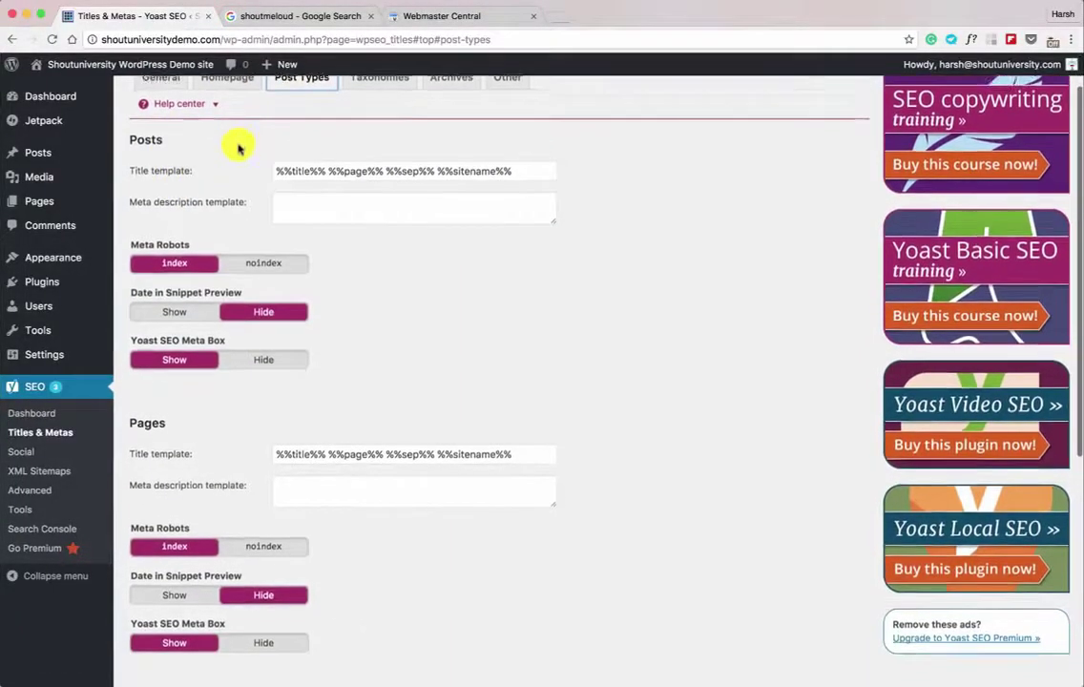
{"action": "scroll", "coordinate": [239, 147], "scroll_direction": "down", "scroll_amount": 10}
{"action": "scroll", "coordinate": [157, 349], "scroll_direction": "up", "scroll_amount": 5}
{"action": "scroll", "coordinate": [171, 277], "scroll_direction": "up", "scroll_amount": 8}
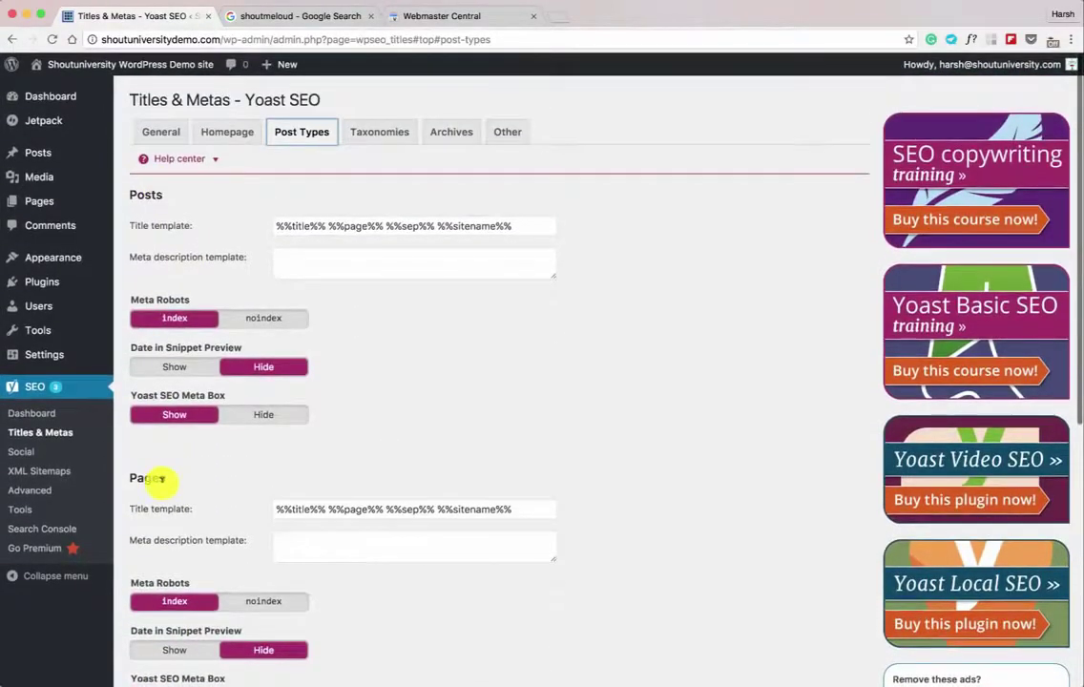
{"action": "scroll", "coordinate": [164, 482], "scroll_direction": "down", "scroll_amount": 2}
{"action": "scroll", "coordinate": [164, 487], "scroll_direction": "down", "scroll_amount": 3}
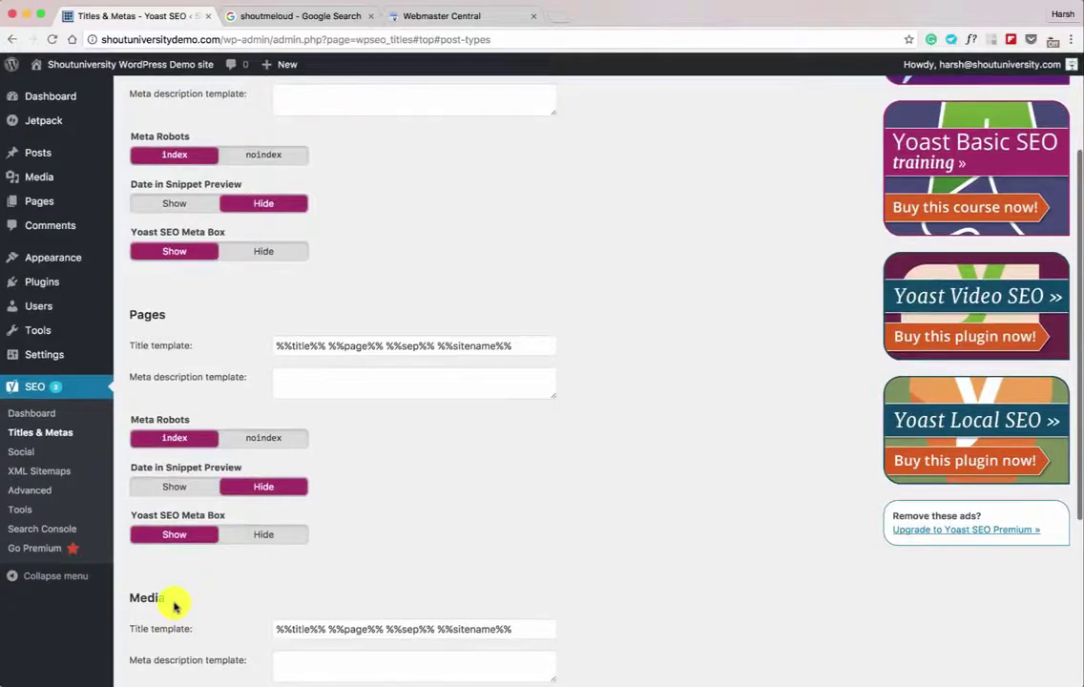
{"action": "scroll", "coordinate": [162, 597], "scroll_direction": "up", "scroll_amount": 5}
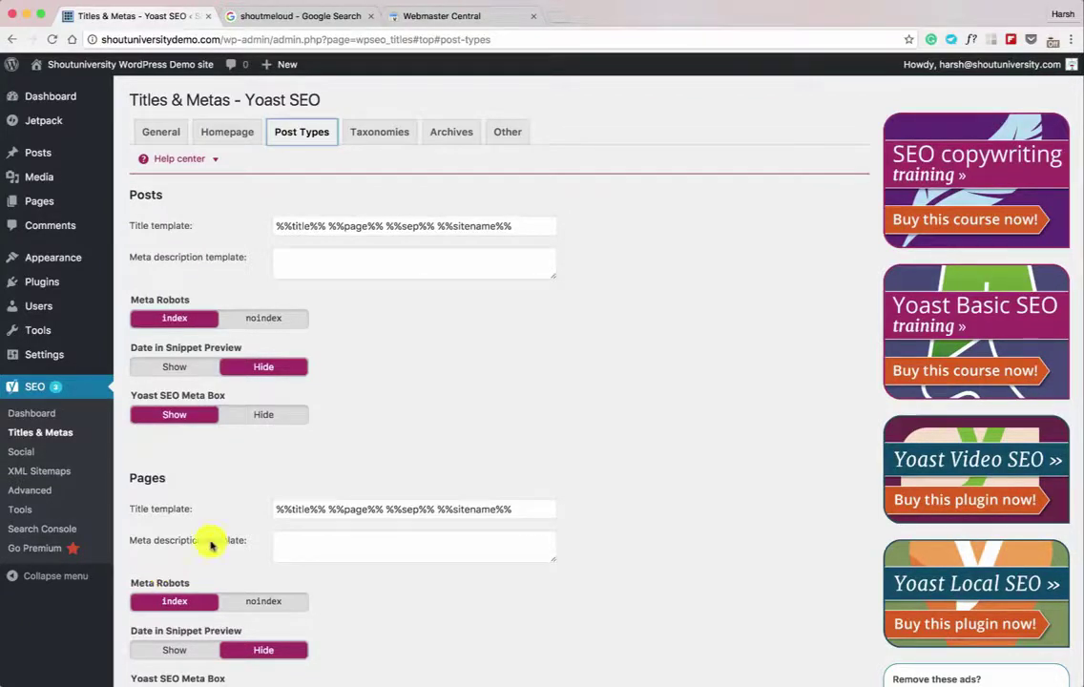
{"action": "left_click_drag", "start_coordinate": [327, 226], "coordinate": [528, 227]}
{"action": "key", "text": "BackSpace"}
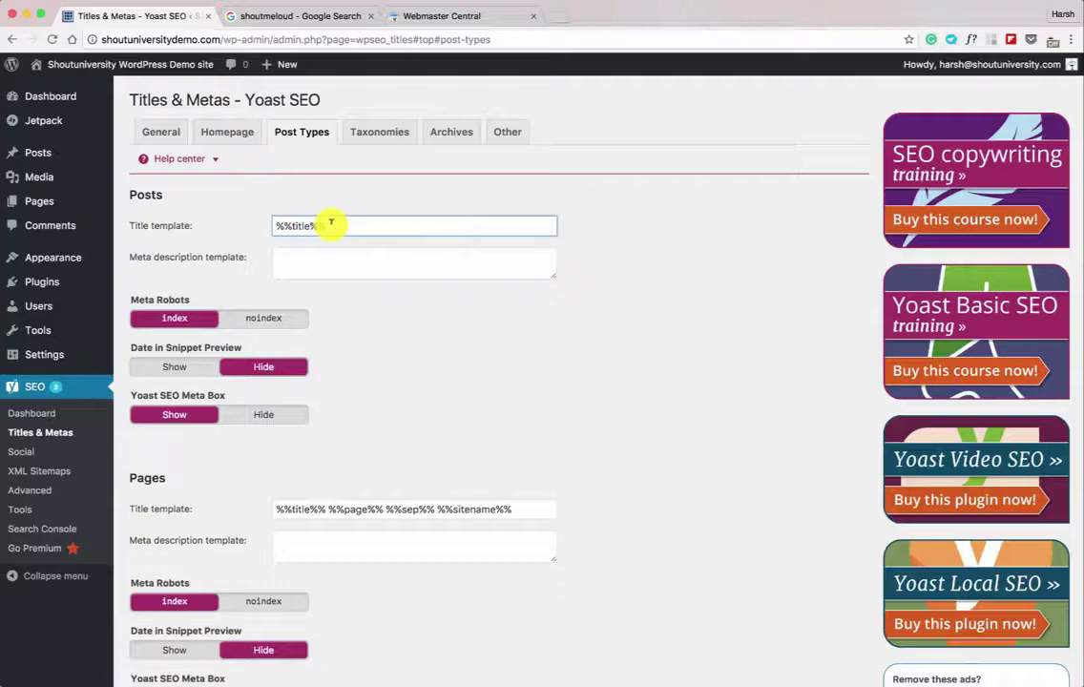
{"action": "left_click_drag", "start_coordinate": [325, 225], "coordinate": [278, 223]}
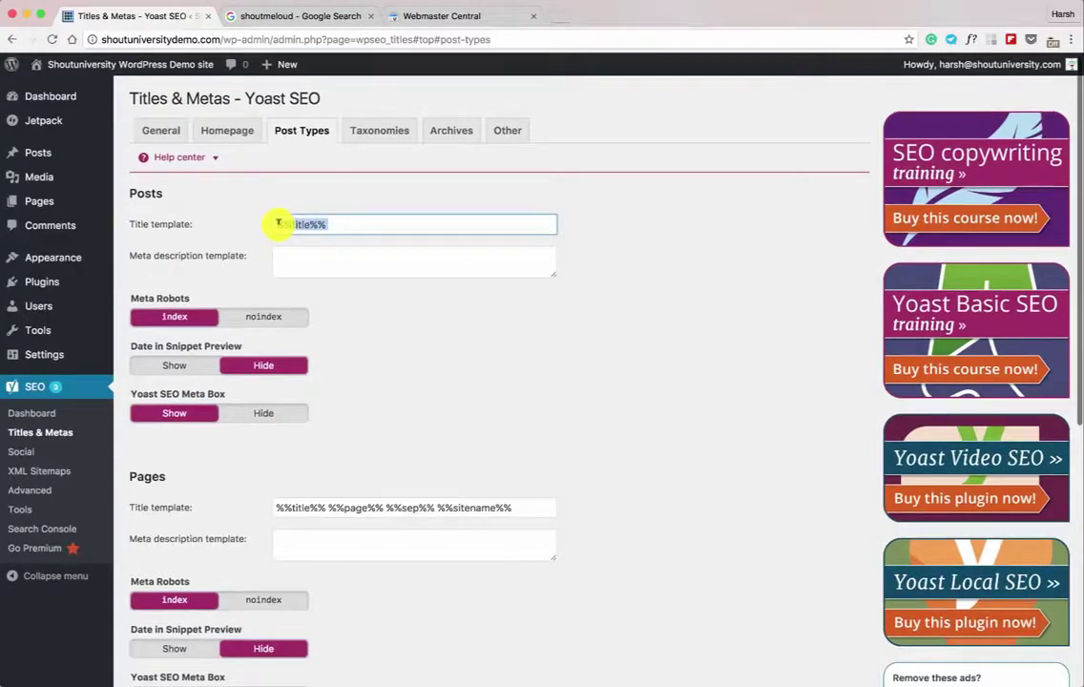
{"action": "left_click", "coordinate": [315, 17]}
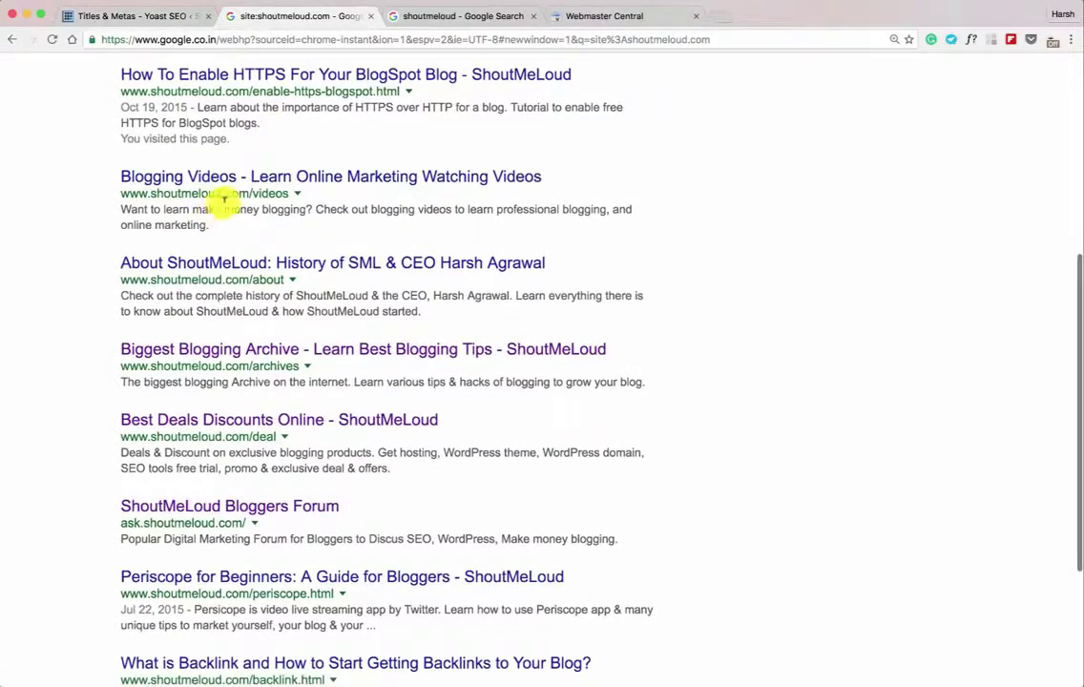
{"action": "scroll", "coordinate": [153, 152], "scroll_direction": "up", "scroll_amount": 1}
{"action": "scroll", "coordinate": [98, 107], "scroll_direction": "up", "scroll_amount": 1}
{"action": "left_click_drag", "start_coordinate": [108, 161], "coordinate": [463, 162]}
{"action": "left_click_drag", "start_coordinate": [572, 161], "coordinate": [476, 167]}
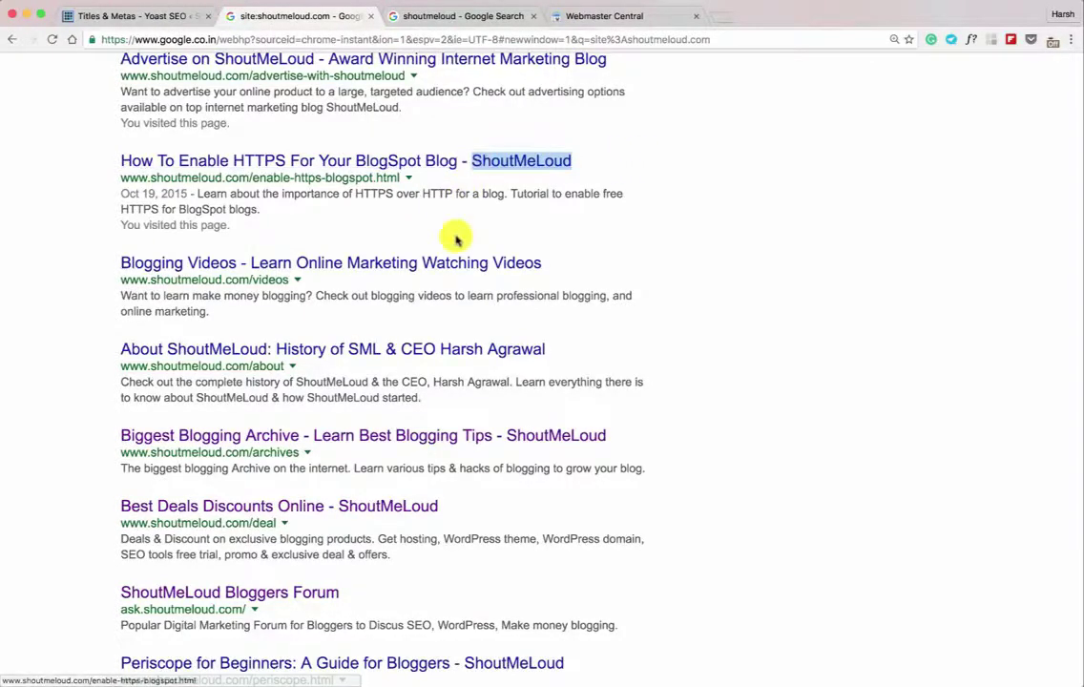
{"action": "scroll", "coordinate": [438, 263], "scroll_direction": "down", "scroll_amount": 5}
{"action": "left_click_drag", "start_coordinate": [121, 487], "coordinate": [613, 480]}
{"action": "left_click", "coordinate": [177, 14]}
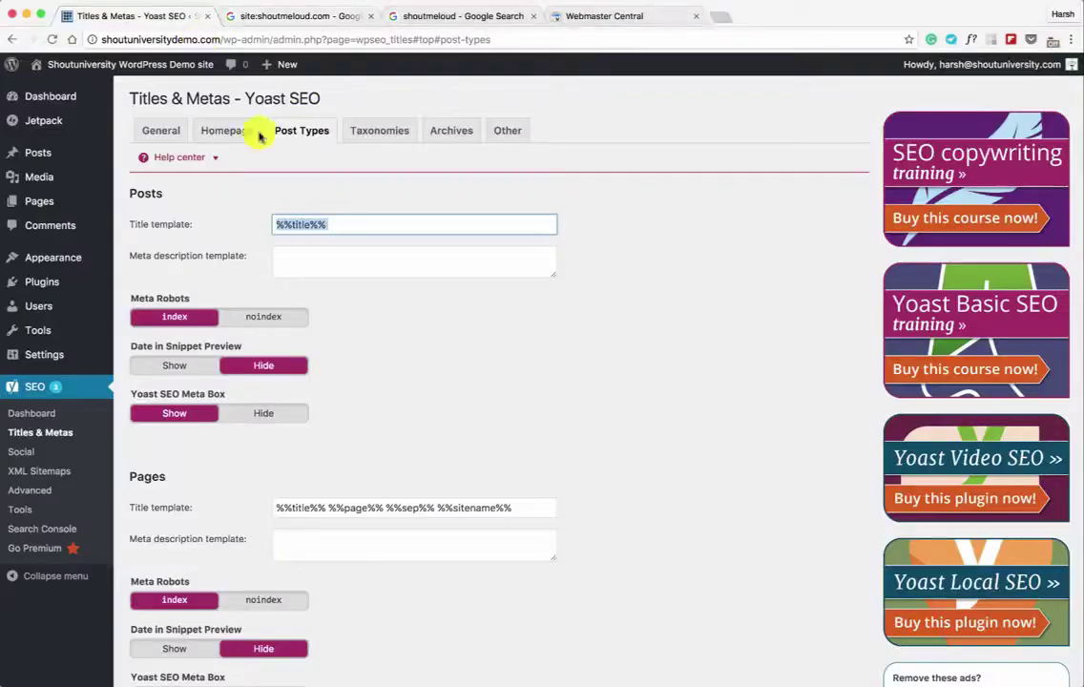
{"action": "left_click", "coordinate": [355, 223]}
{"action": "left_click_drag", "start_coordinate": [356, 223], "coordinate": [275, 224]}
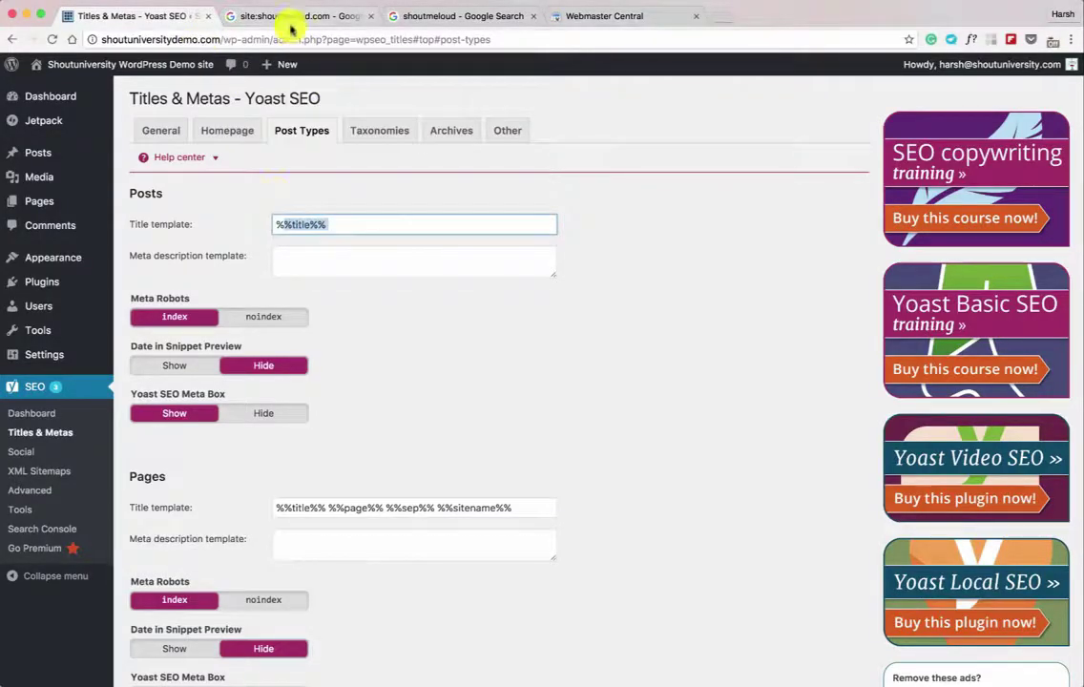
{"action": "left_click", "coordinate": [290, 16]}
{"action": "scroll", "coordinate": [624, 225], "scroll_direction": "up", "scroll_amount": 1}
{"action": "left_click_drag", "start_coordinate": [610, 184], "coordinate": [250, 196]}
{"action": "scroll", "coordinate": [250, 196], "scroll_direction": "up", "scroll_amount": 5}
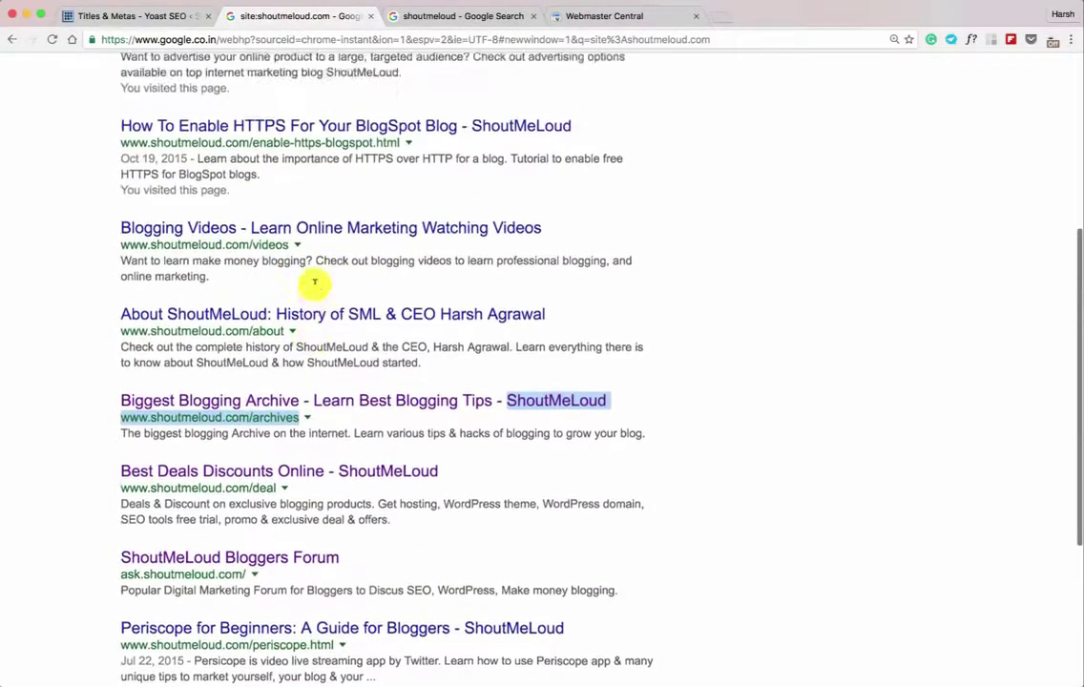
{"action": "left_click_drag", "start_coordinate": [613, 230], "coordinate": [479, 236]}
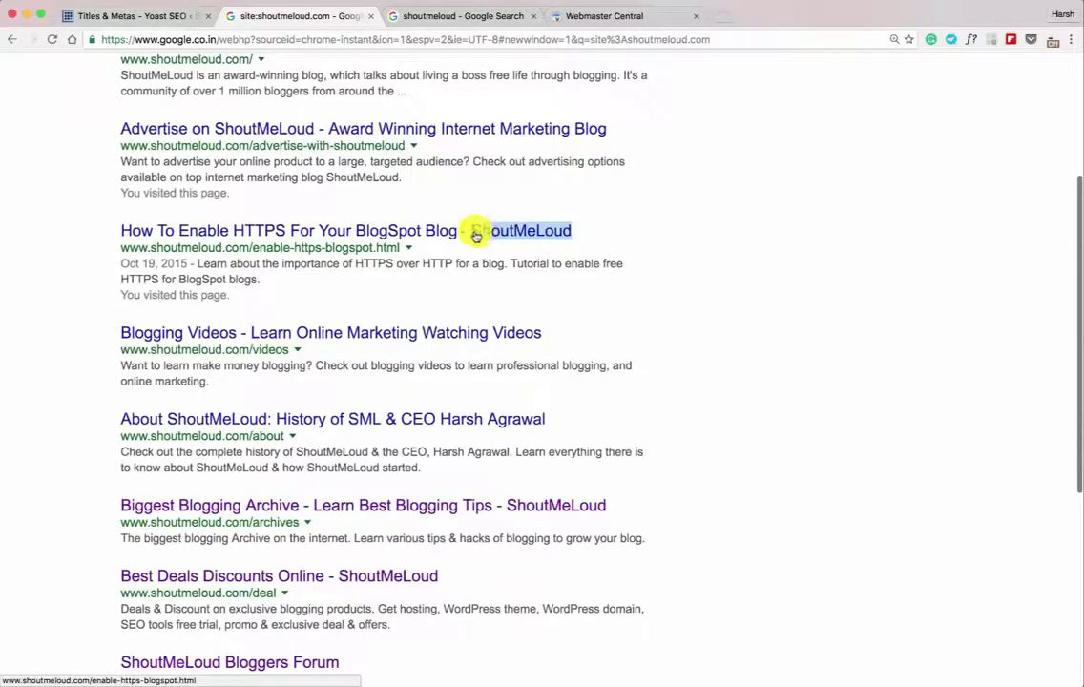
{"action": "left_click", "coordinate": [138, 16]}
{"action": "left_click_drag", "start_coordinate": [362, 218], "coordinate": [273, 225]}
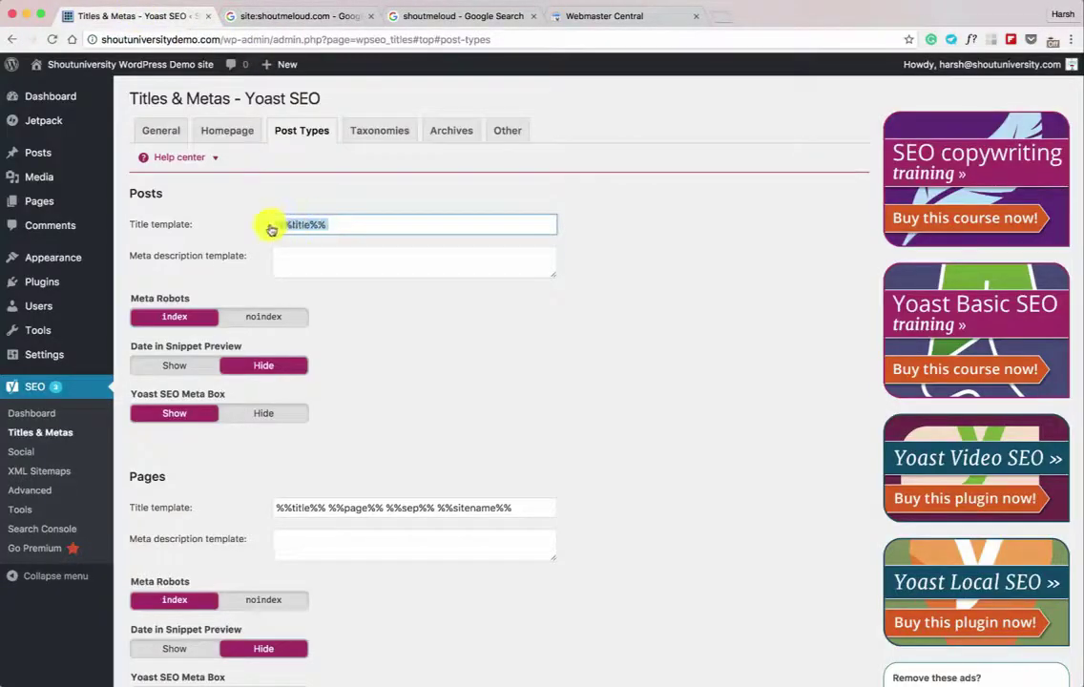
Cut the Pages title template down to %%title%%, keeping the snippet preview date hidden.
{"action": "left_click_drag", "start_coordinate": [329, 506], "coordinate": [539, 501]}
{"action": "key", "text": "BackSpace"}
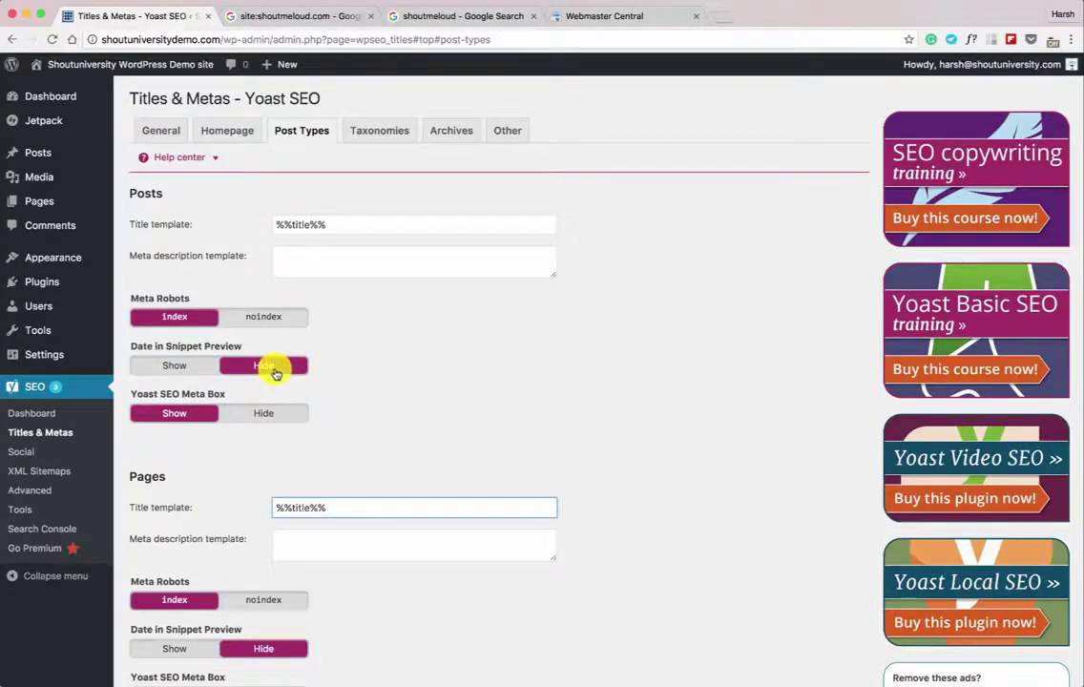
{"action": "left_click", "coordinate": [175, 365]}
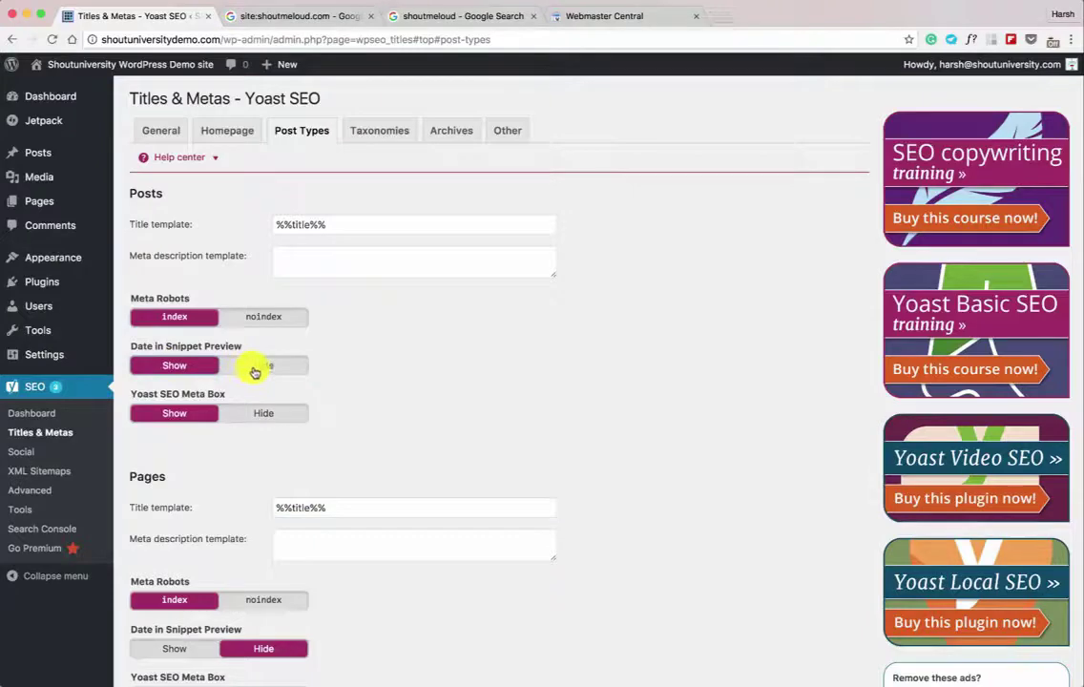
{"action": "left_click", "coordinate": [263, 365]}
Review the remaining post type sections and bring up the Taxonomies title templates.
{"action": "scroll", "coordinate": [178, 348], "scroll_direction": "down", "scroll_amount": 1}
{"action": "scroll", "coordinate": [257, 479], "scroll_direction": "down", "scroll_amount": 1}
{"action": "scroll", "coordinate": [213, 555], "scroll_direction": "down", "scroll_amount": 3}
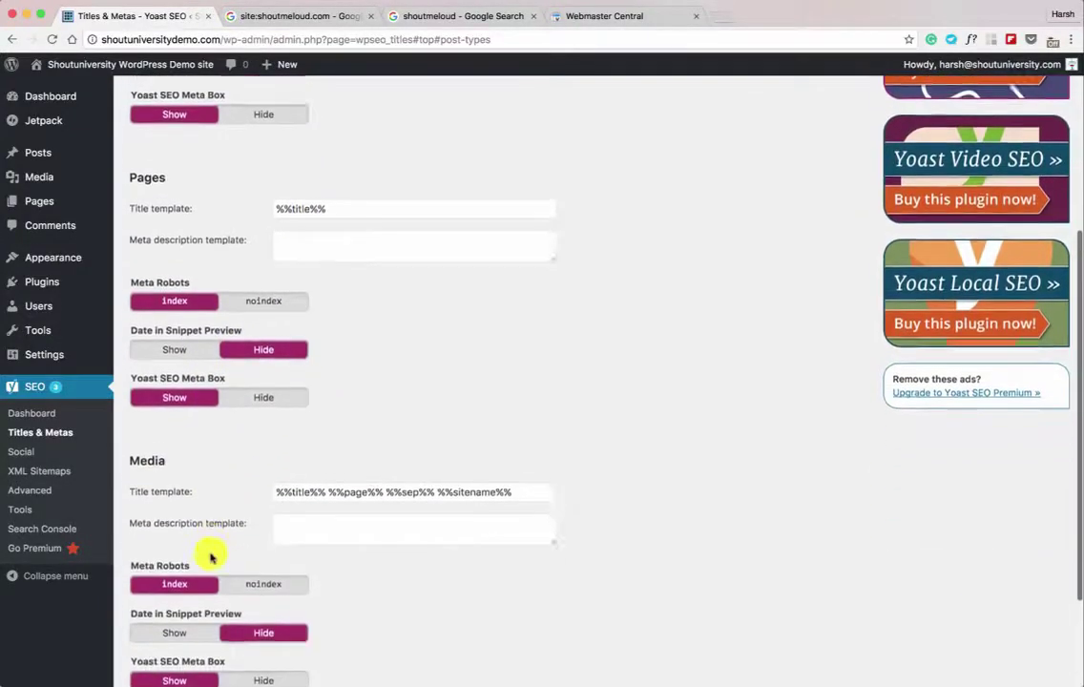
{"action": "scroll", "coordinate": [223, 515], "scroll_direction": "down", "scroll_amount": 2}
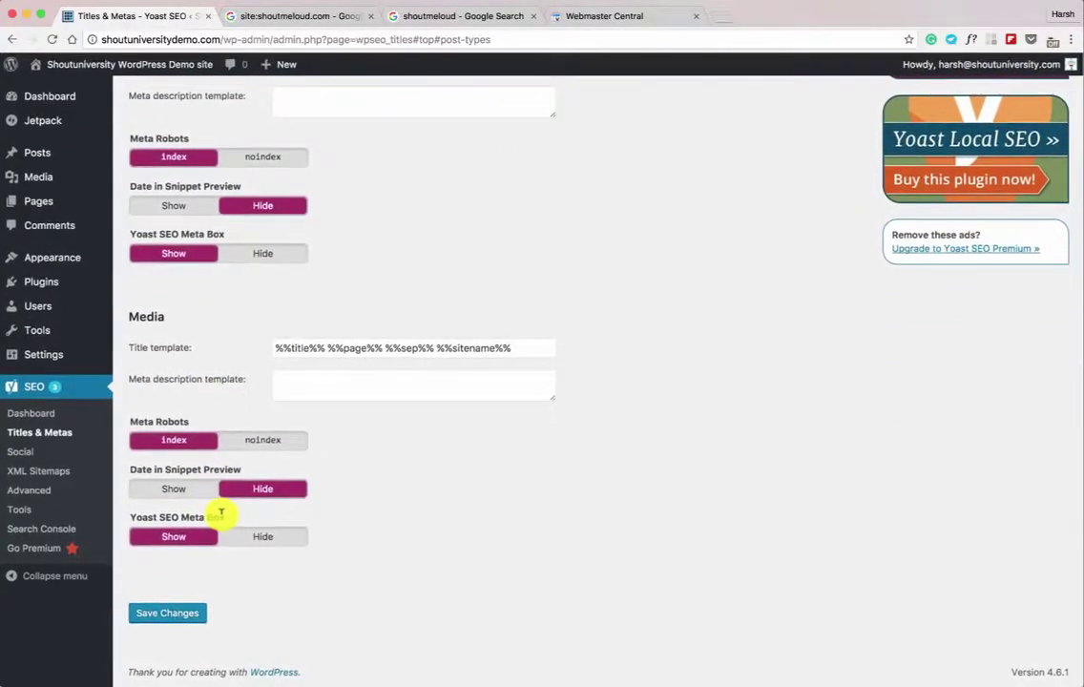
{"action": "scroll", "coordinate": [244, 486], "scroll_direction": "up", "scroll_amount": 8}
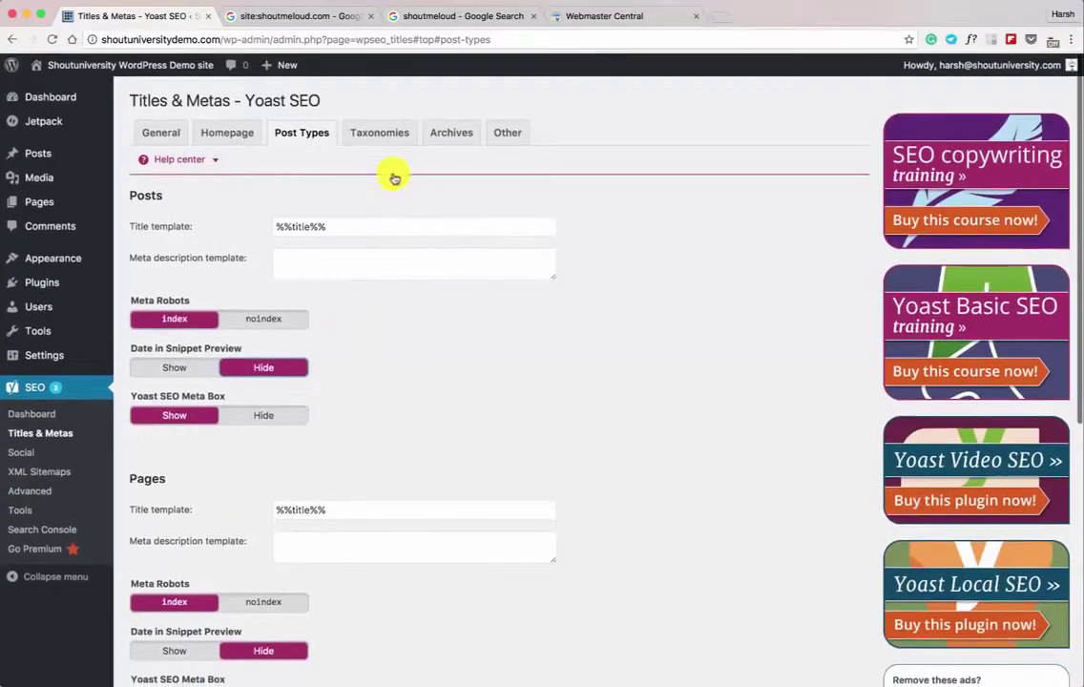
{"action": "left_click", "coordinate": [378, 138]}
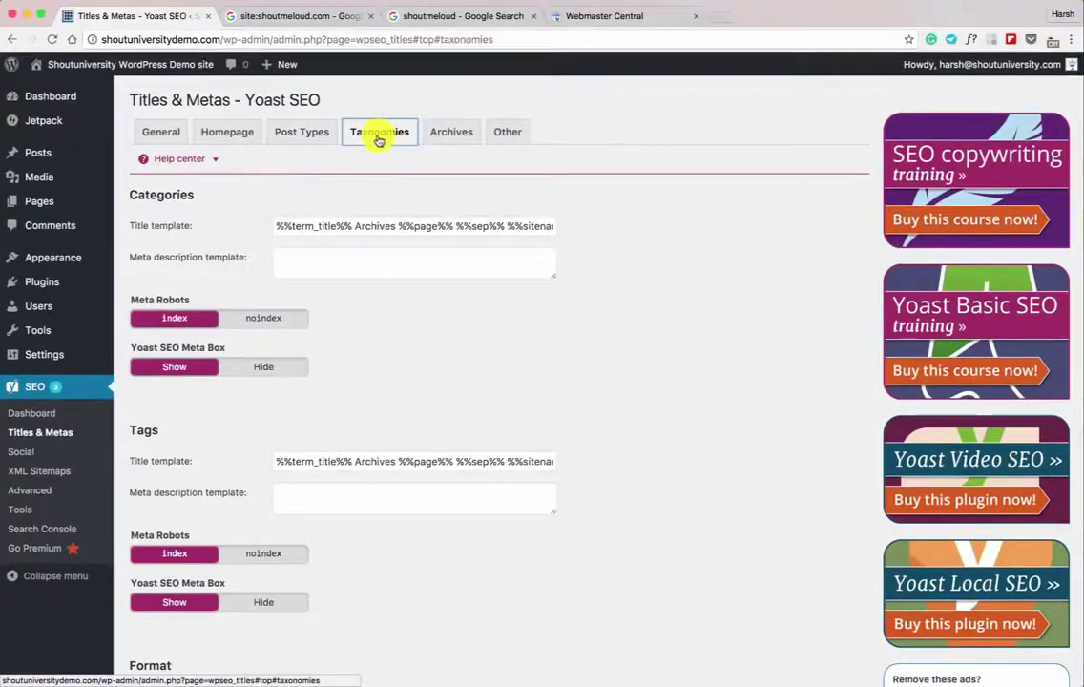
Set Meta Robots to noindex for both Categories and Tags taxonomies.
{"action": "left_click", "coordinate": [253, 320]}
{"action": "left_click", "coordinate": [261, 554]}
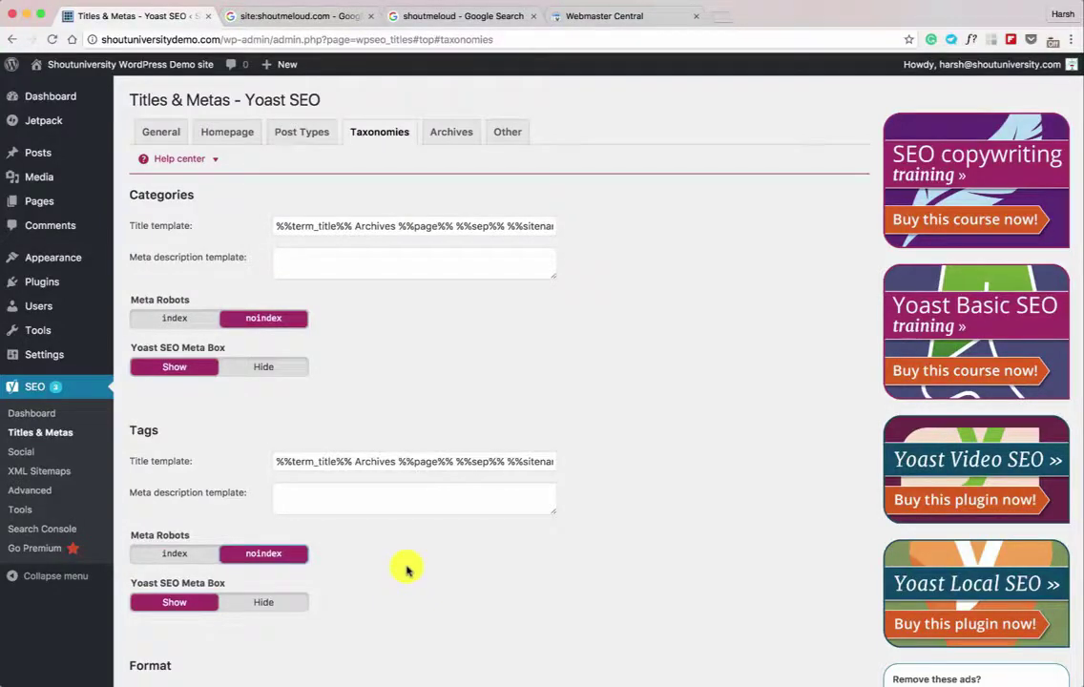
{"action": "scroll", "coordinate": [411, 567], "scroll_direction": "down", "scroll_amount": 3}
{"action": "scroll", "coordinate": [305, 573], "scroll_direction": "up", "scroll_amount": 3}
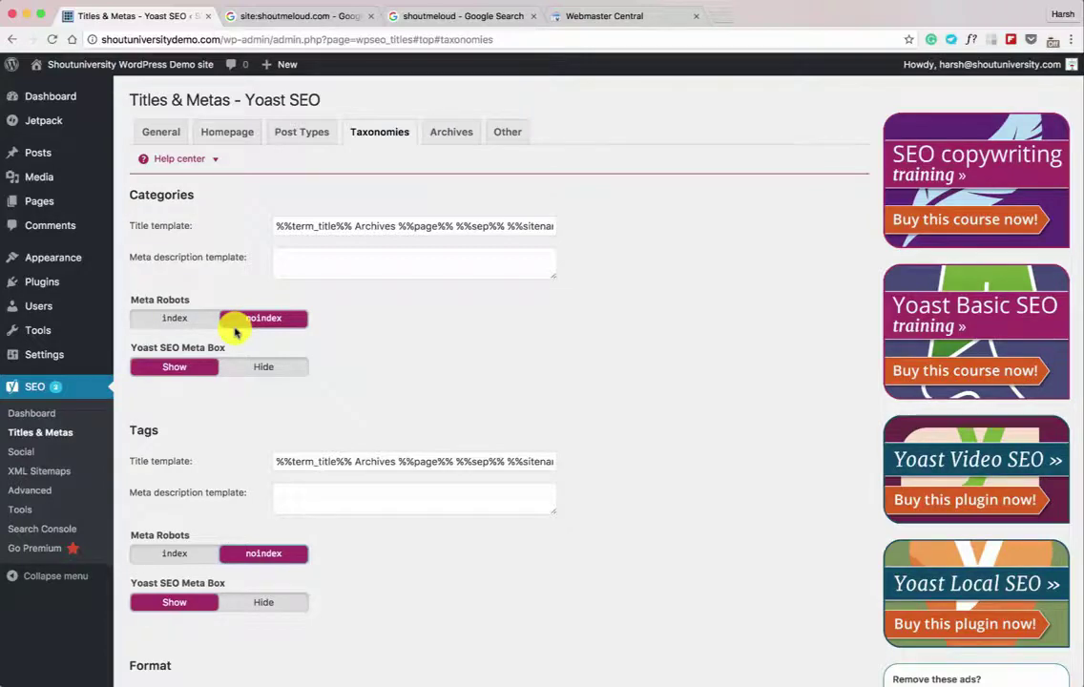
{"action": "scroll", "coordinate": [343, 310], "scroll_direction": "down", "scroll_amount": 3}
{"action": "scroll", "coordinate": [382, 229], "scroll_direction": "up", "scroll_amount": 3}
{"action": "left_click", "coordinate": [452, 136]}
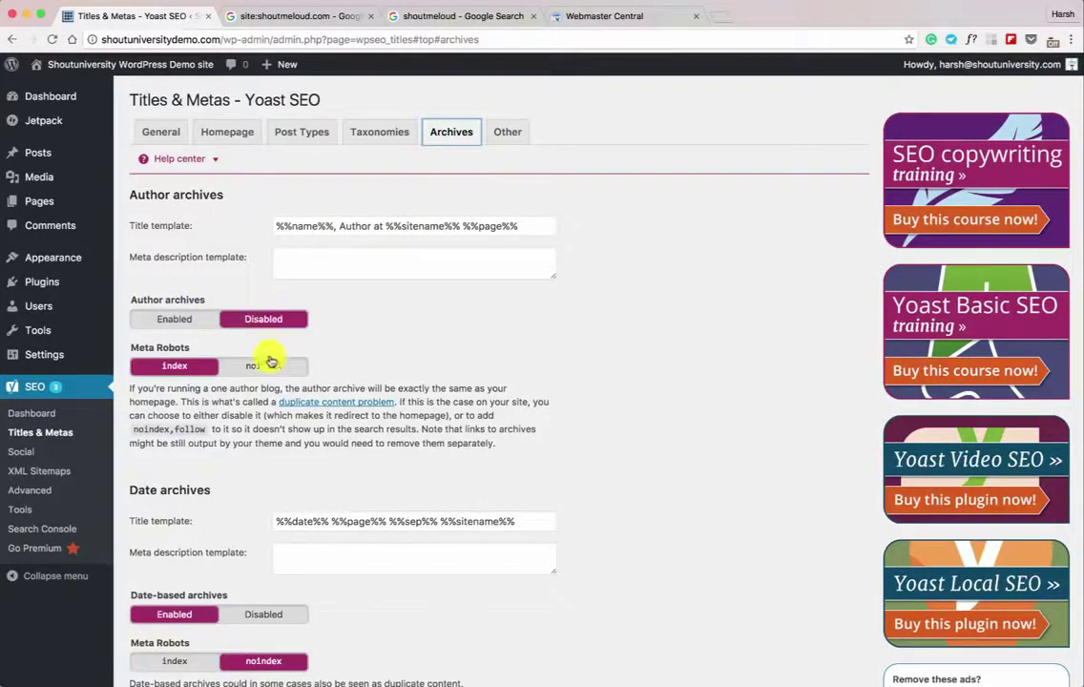
Set Author archives to noindex on the Archives tab.
{"action": "scroll", "coordinate": [271, 367], "scroll_direction": "down", "scroll_amount": 1}
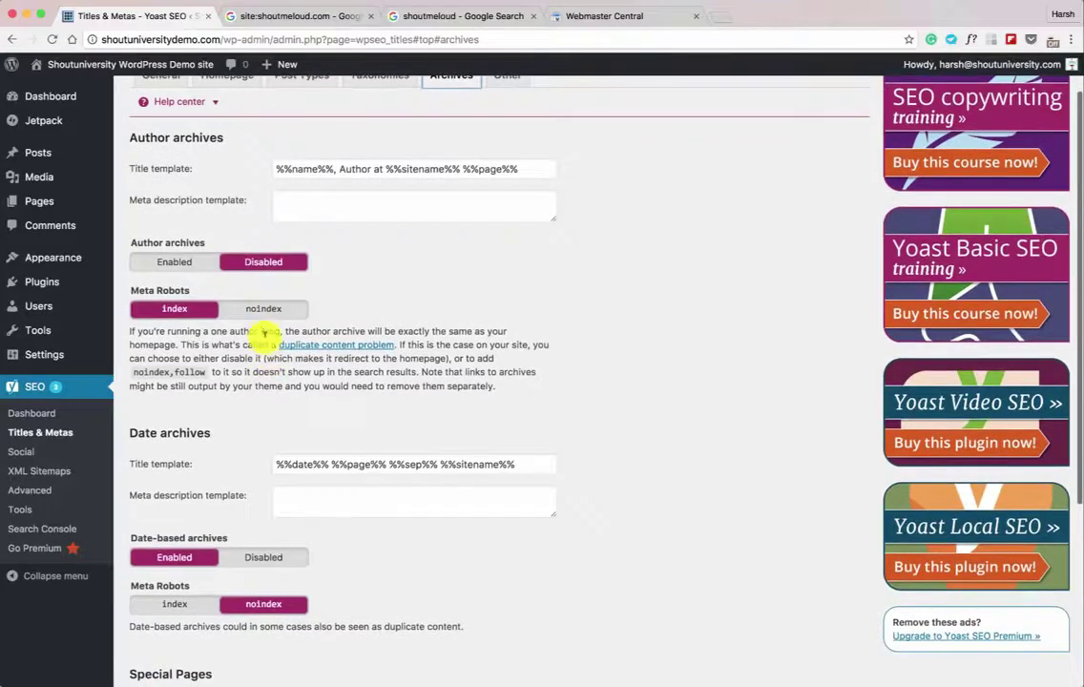
{"action": "left_click", "coordinate": [268, 309]}
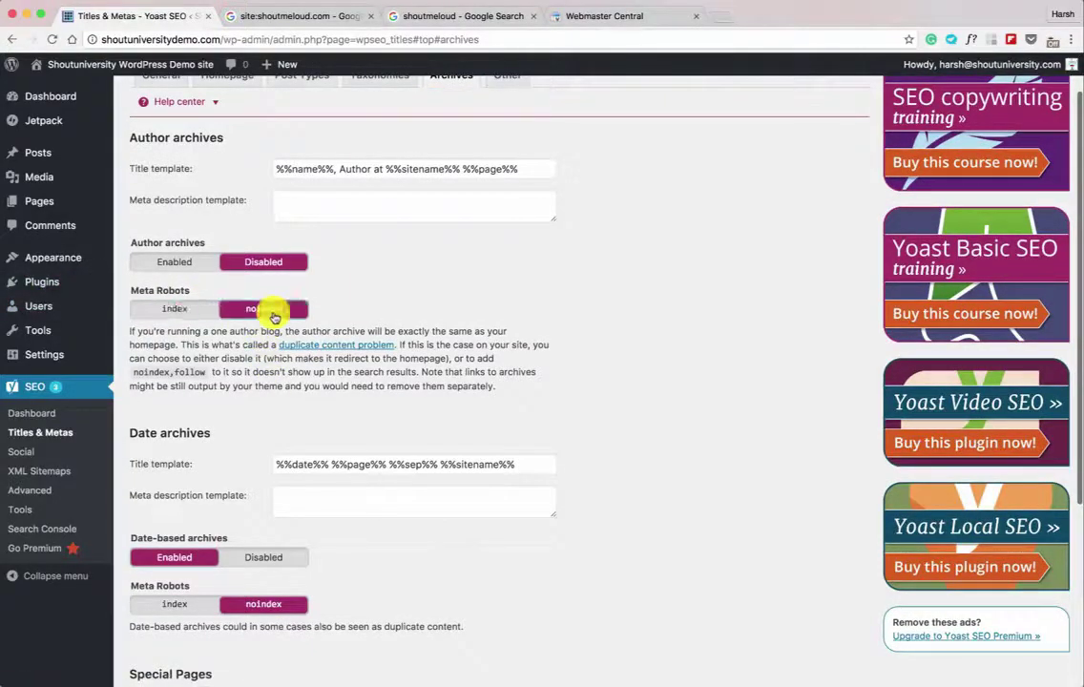
{"action": "scroll", "coordinate": [255, 572], "scroll_direction": "down", "scroll_amount": 1}
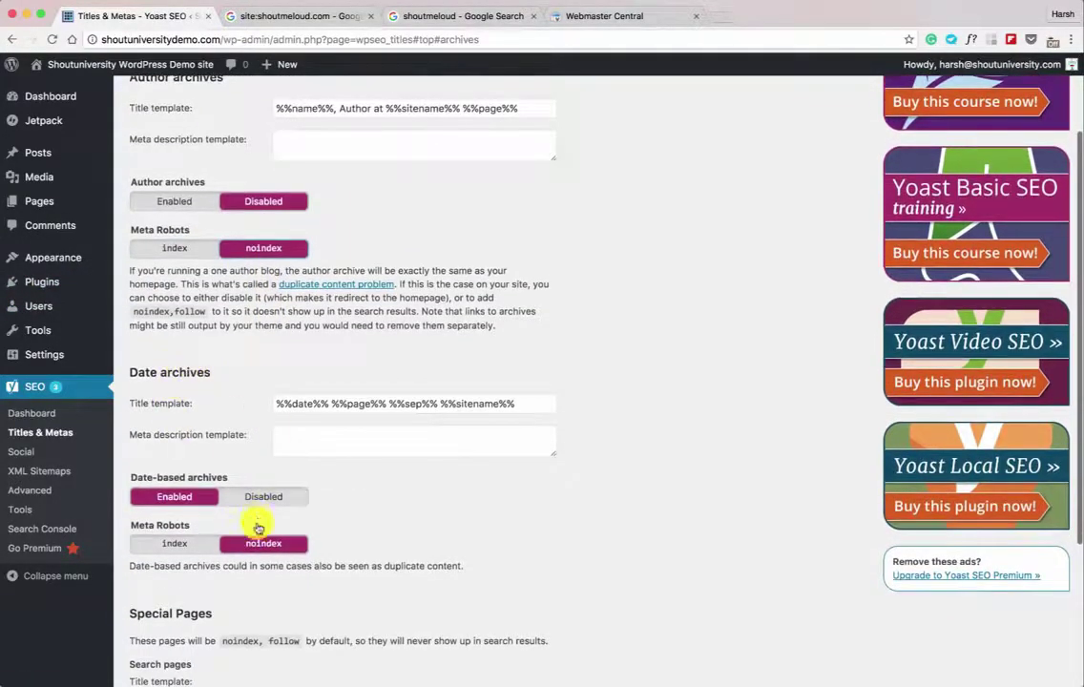
{"action": "scroll", "coordinate": [261, 546], "scroll_direction": "down", "scroll_amount": 5}
{"action": "scroll", "coordinate": [261, 540], "scroll_direction": "up", "scroll_amount": 10}
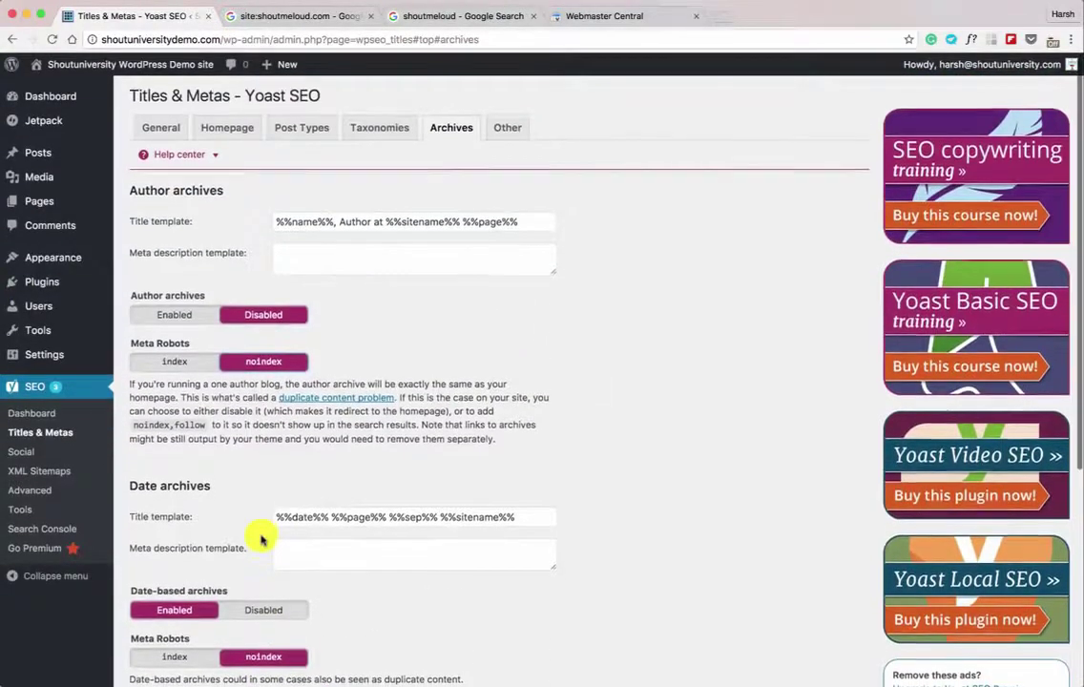
Set Subpages of archives to noindex on the Other tab and save the Titles & Metas settings.
{"action": "left_click", "coordinate": [509, 130]}
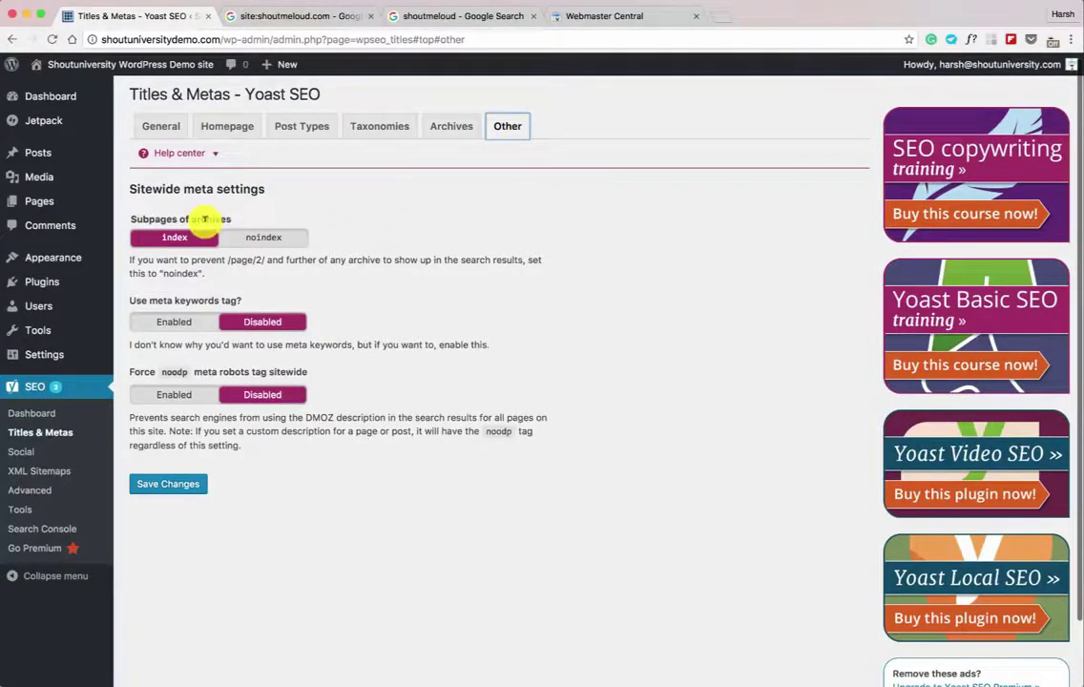
{"action": "left_click", "coordinate": [253, 242]}
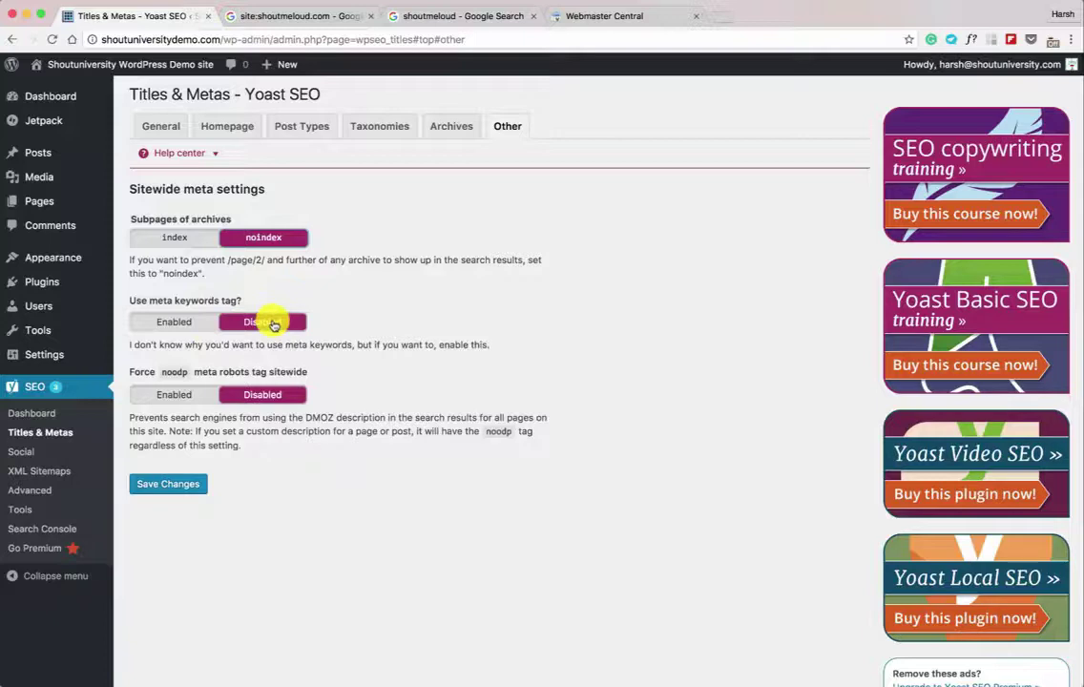
{"action": "left_click", "coordinate": [172, 486]}
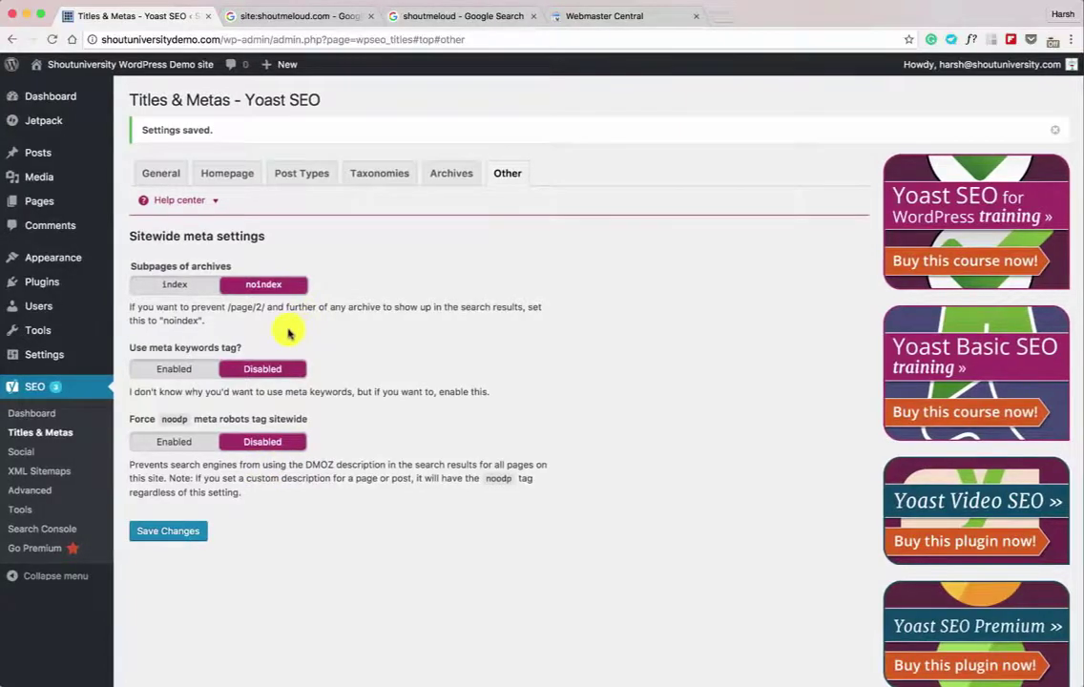
{"action": "left_click", "coordinate": [40, 459]}
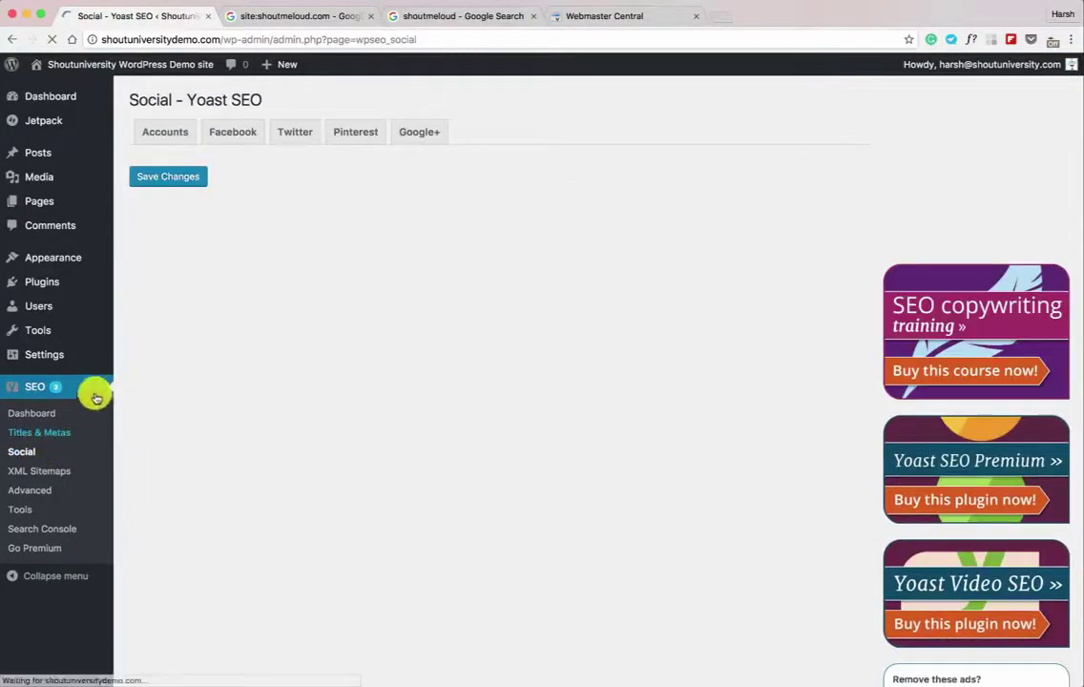
Enter the site's Facebook page address in the social Accounts fields.
{"action": "scroll", "coordinate": [324, 267], "scroll_direction": "down", "scroll_amount": 1}
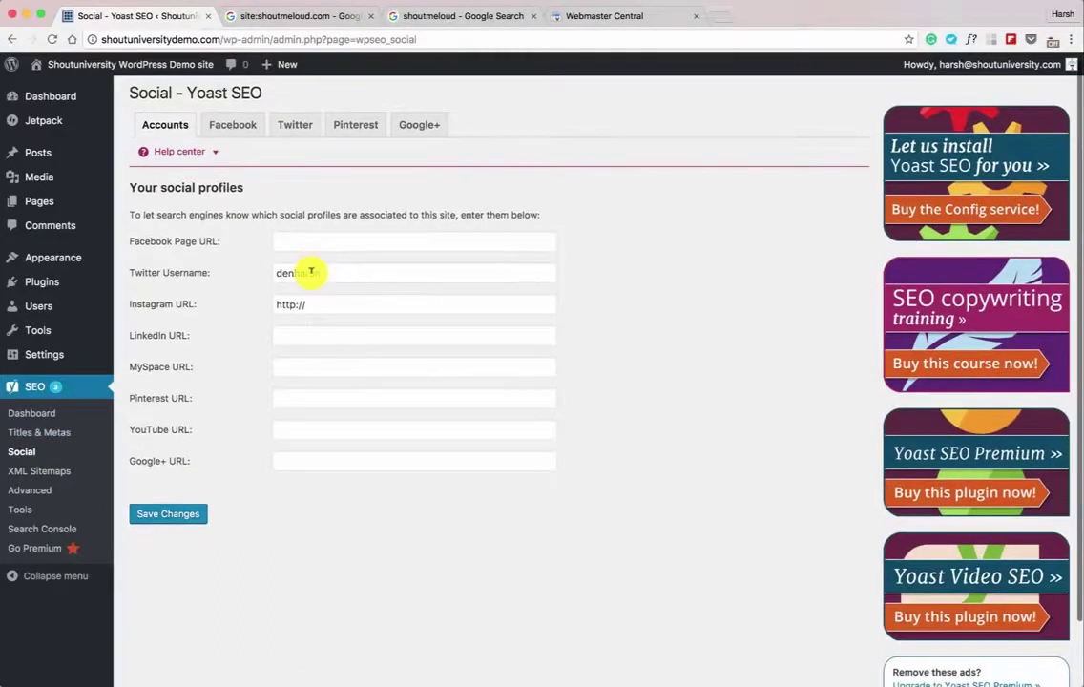
{"action": "left_click", "coordinate": [295, 236]}
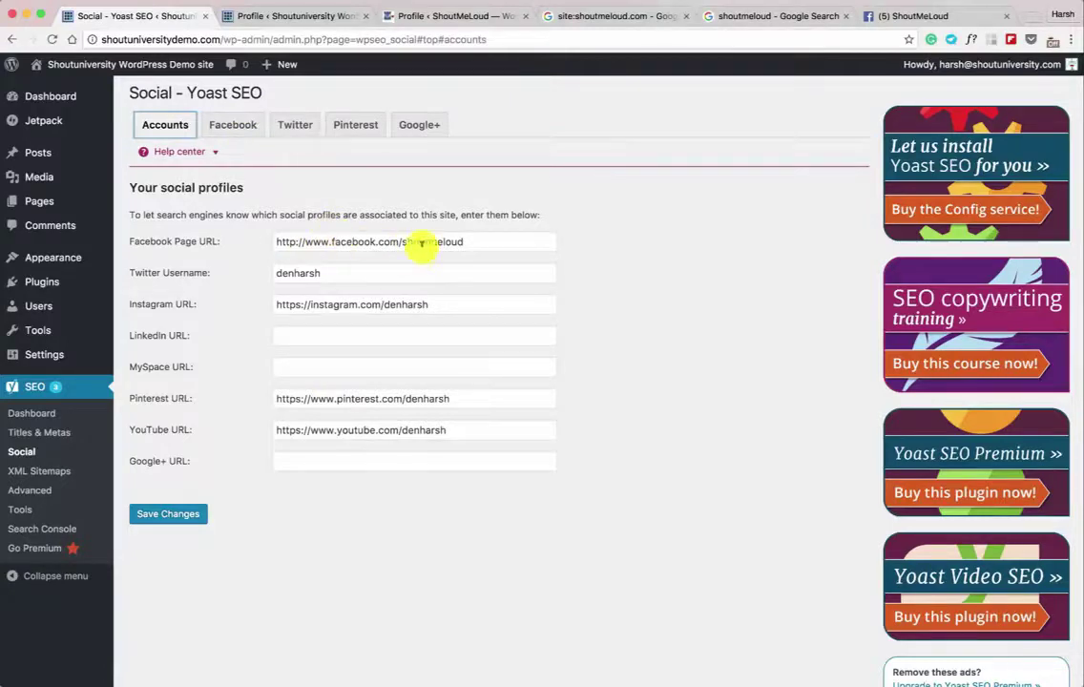
{"action": "left_click_drag", "start_coordinate": [450, 305], "coordinate": [397, 357]}
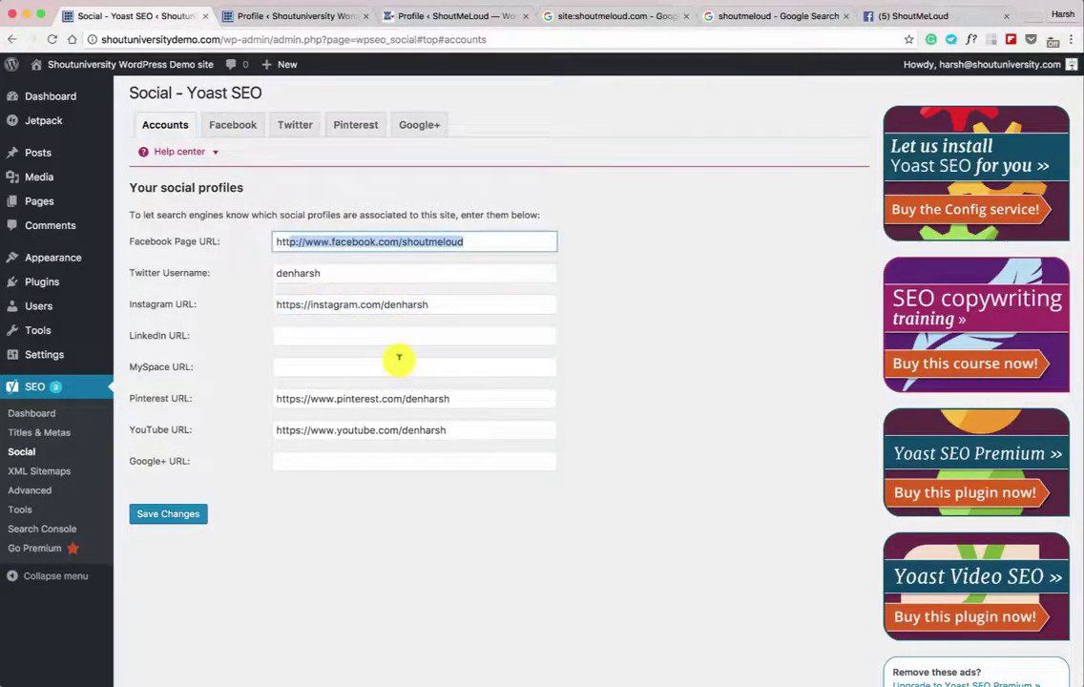
{"action": "left_click", "coordinate": [226, 126]}
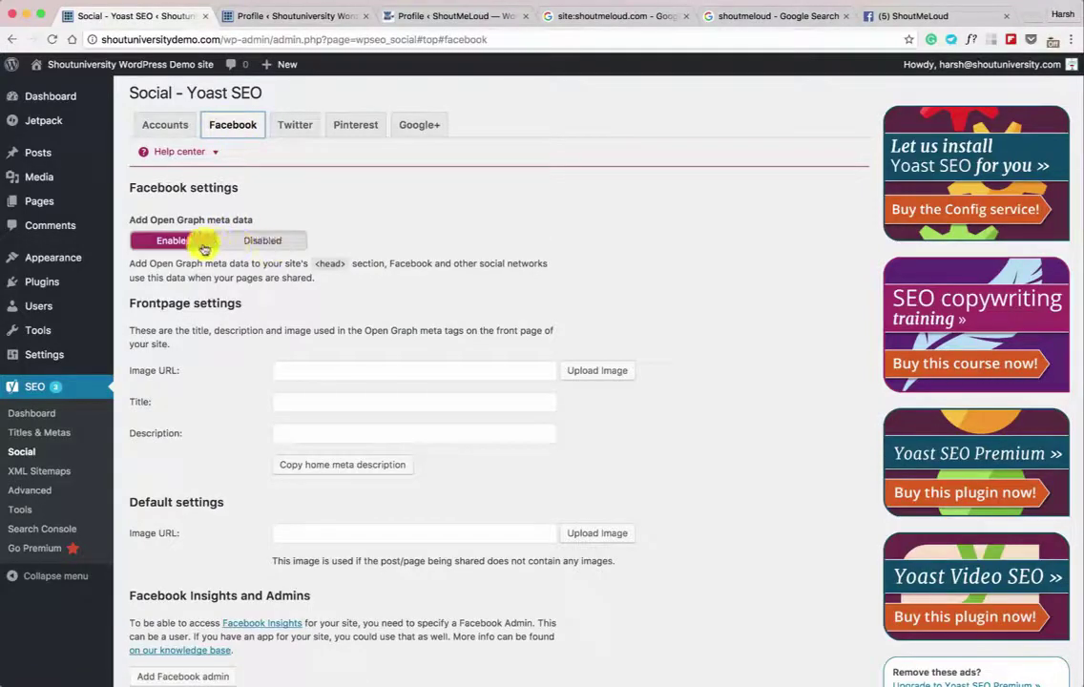
{"action": "scroll", "coordinate": [253, 266], "scroll_direction": "down", "scroll_amount": 1}
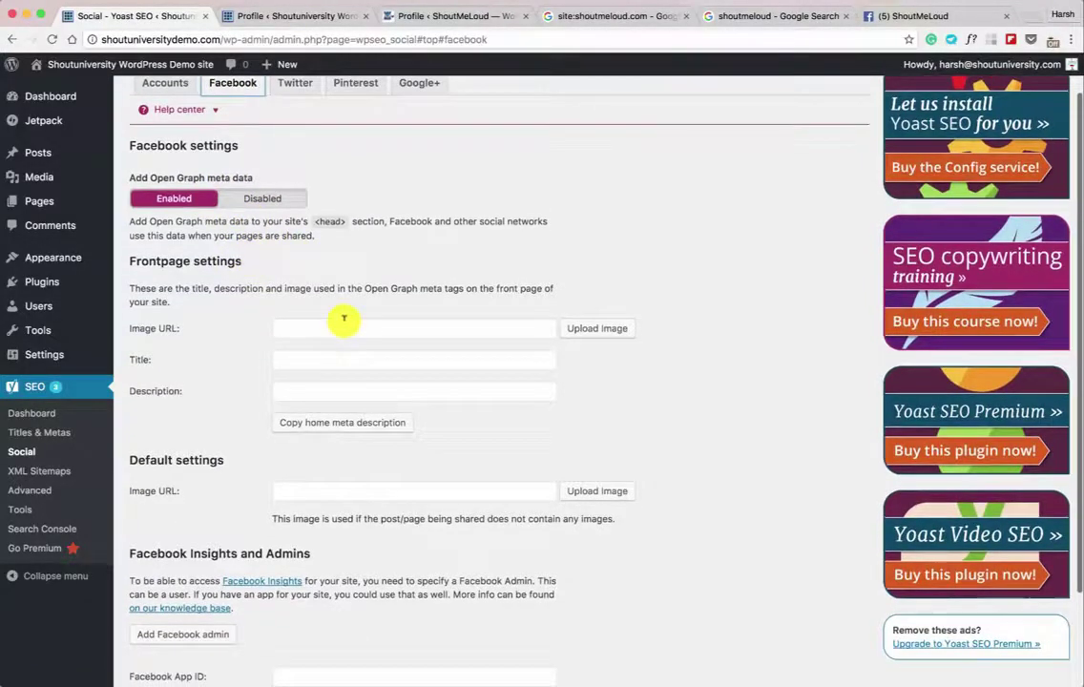
{"action": "left_click", "coordinate": [337, 325]}
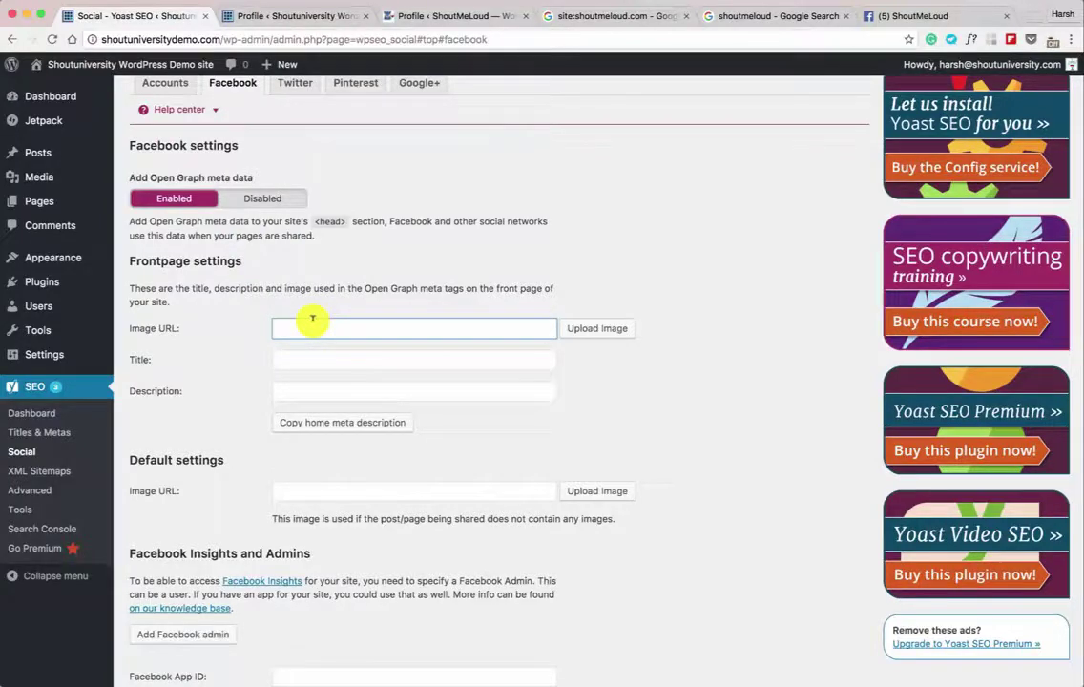
Leave the Facebook front-page image URL and title fields blank.
{"action": "left_click", "coordinate": [321, 356]}
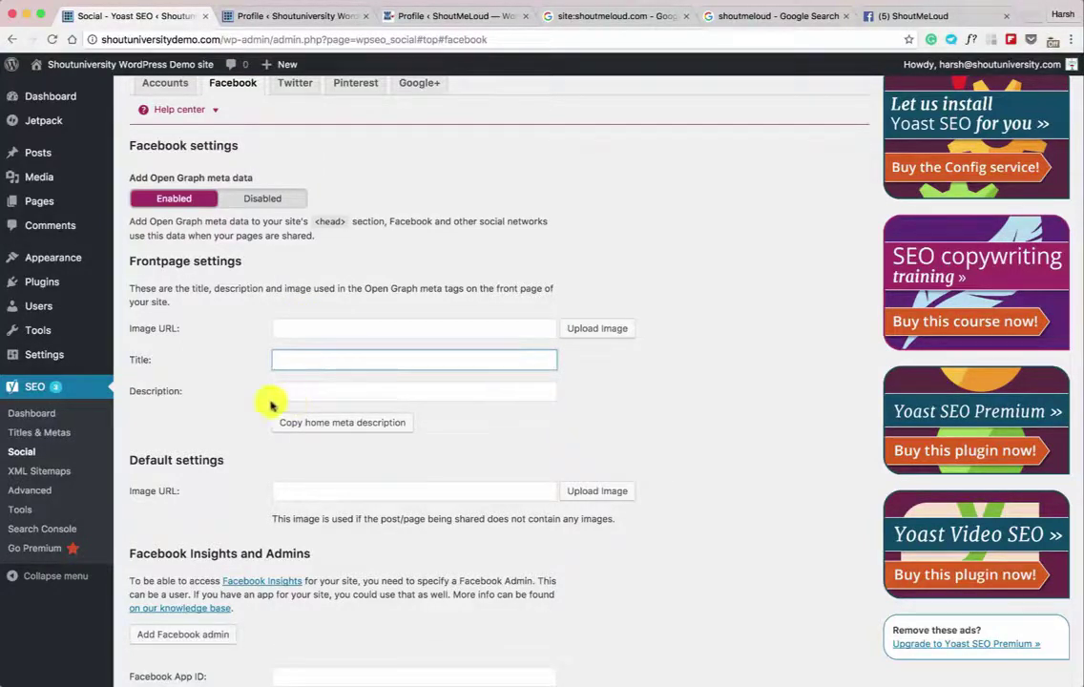
{"action": "left_click", "coordinate": [338, 420]}
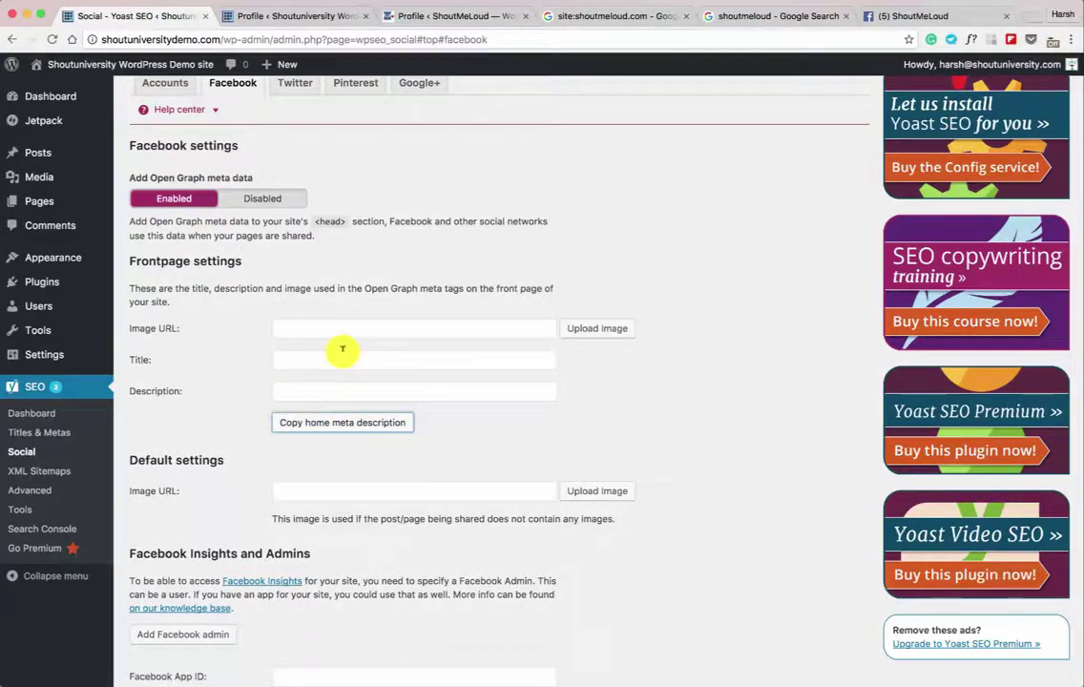
{"action": "scroll", "coordinate": [351, 344], "scroll_direction": "down", "scroll_amount": 3}
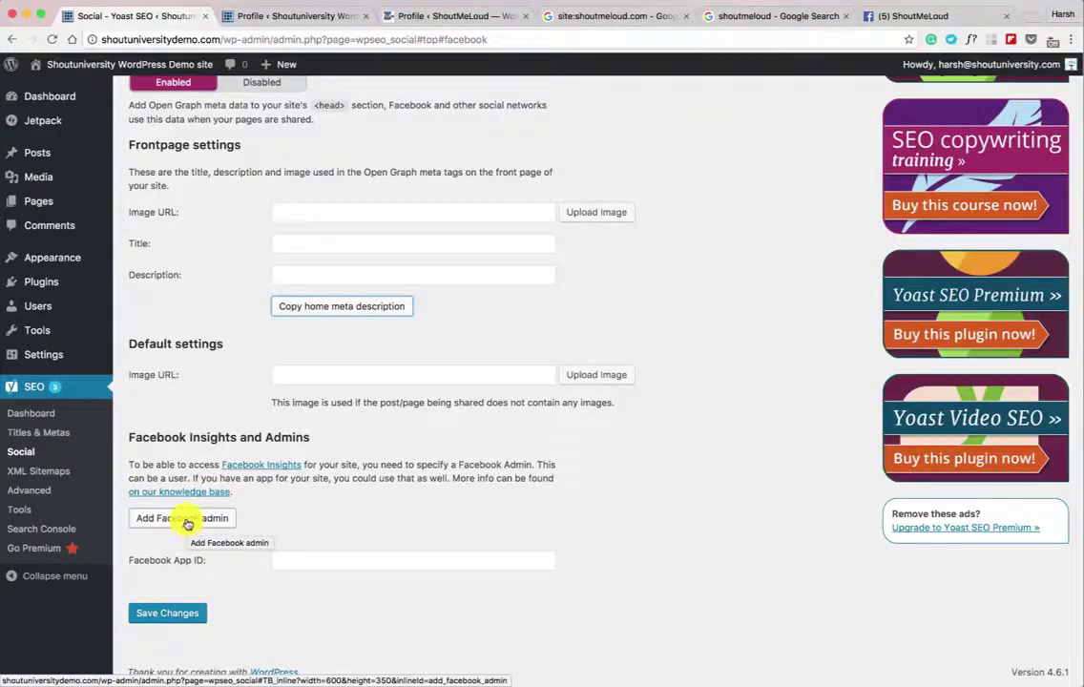
{"action": "scroll", "coordinate": [181, 467], "scroll_direction": "up", "scroll_amount": 5}
{"action": "left_click", "coordinate": [292, 133]}
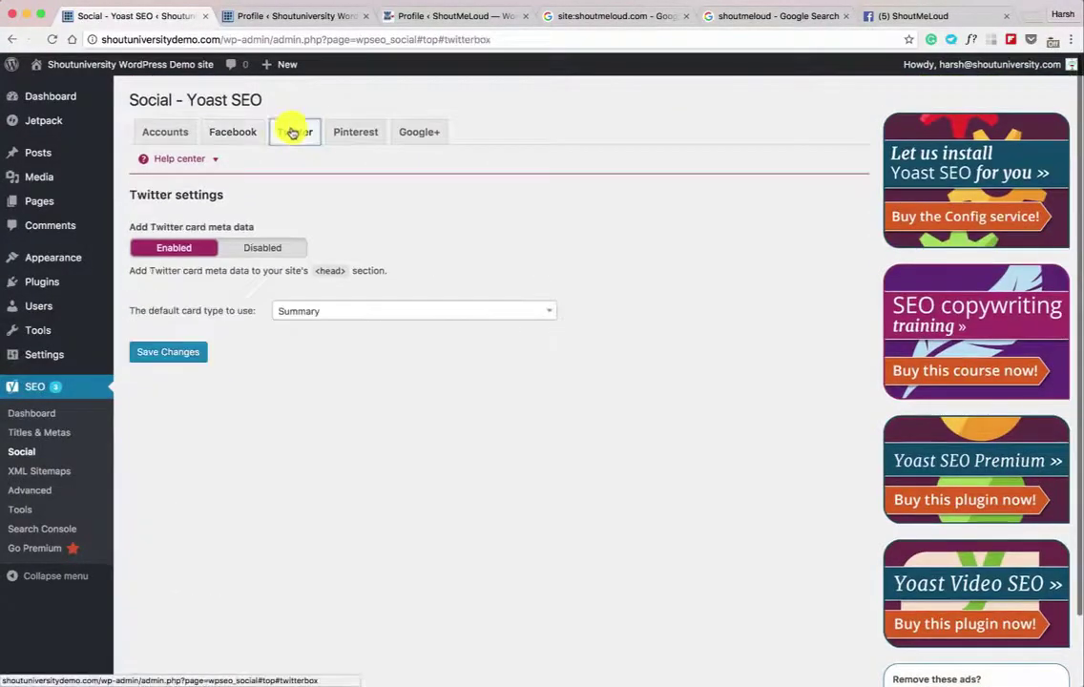
Make 'Summary with large image' the default Twitter card, review Pinterest and Google+, and save.
{"action": "left_click", "coordinate": [322, 314]}
{"action": "left_click", "coordinate": [331, 378]}
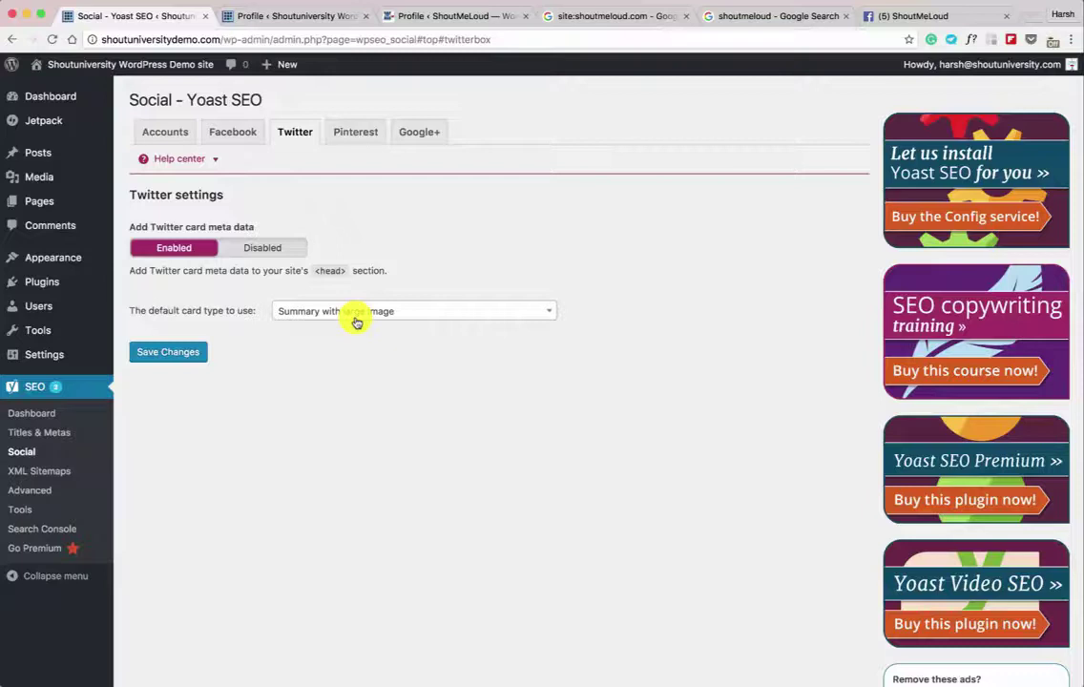
{"action": "left_click", "coordinate": [362, 136]}
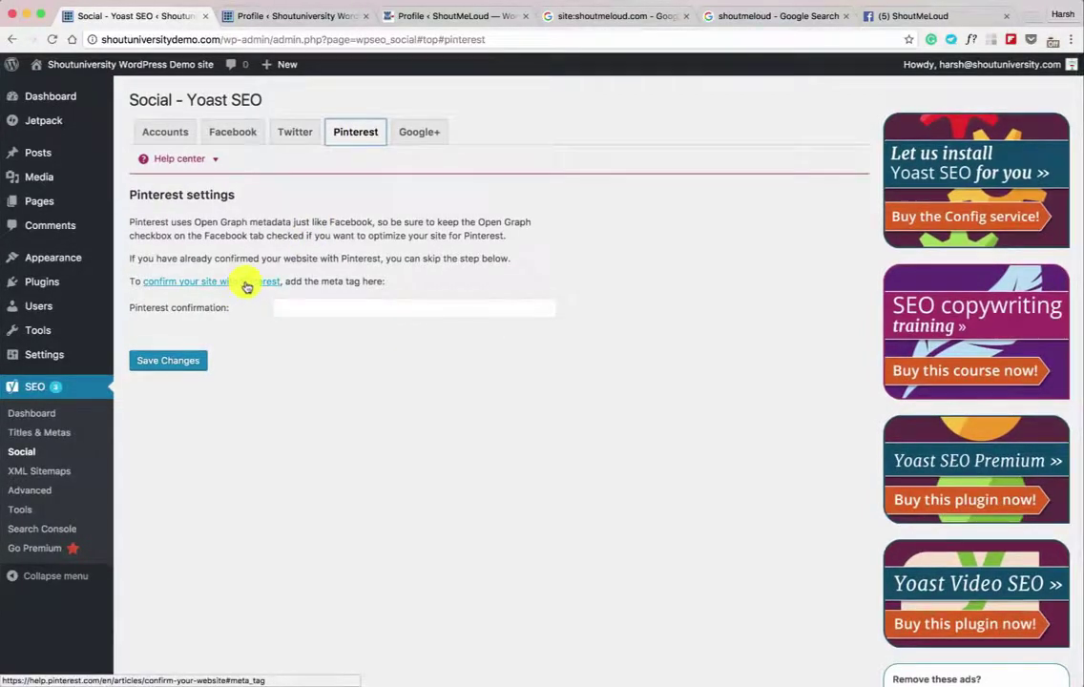
{"action": "left_click", "coordinate": [335, 308]}
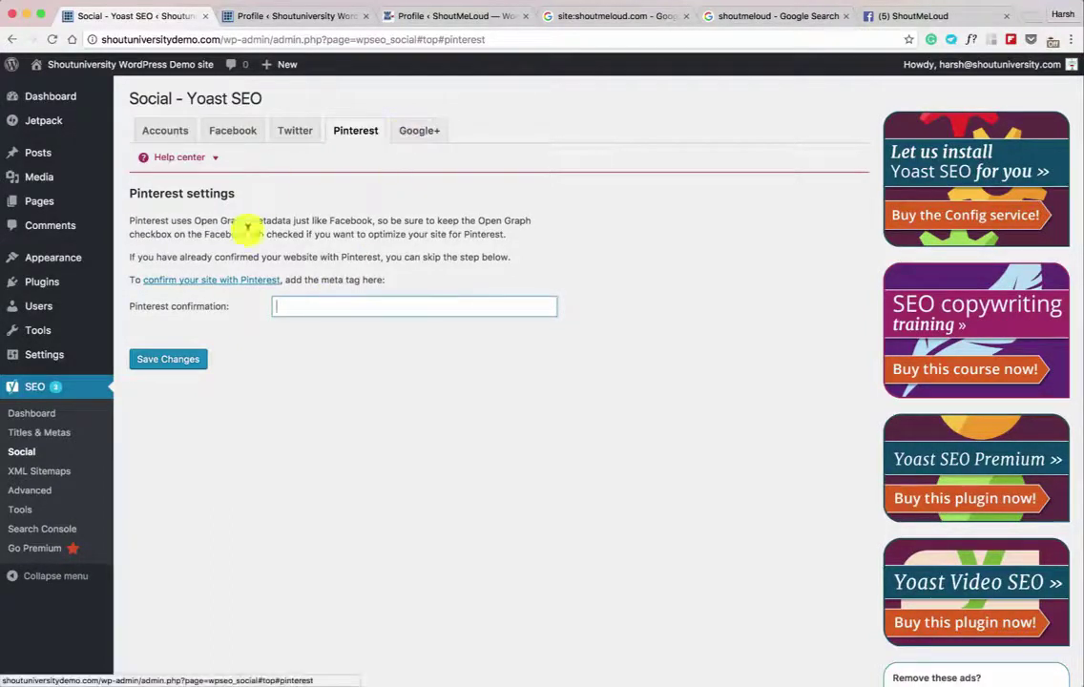
{"action": "left_click", "coordinate": [419, 131]}
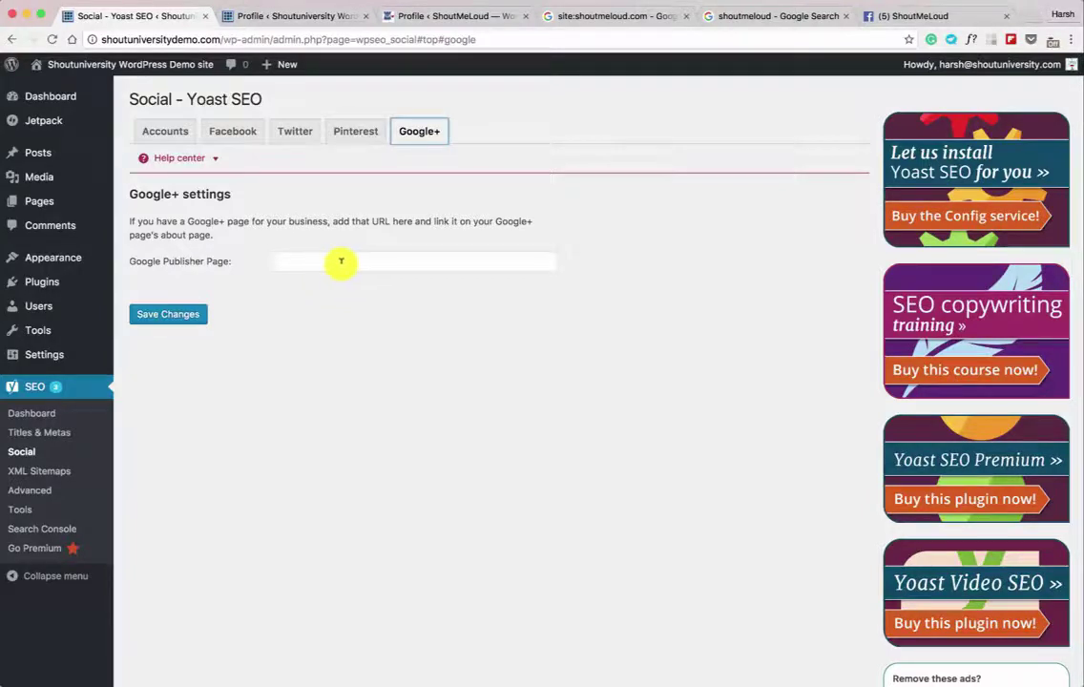
{"action": "left_click", "coordinate": [188, 317]}
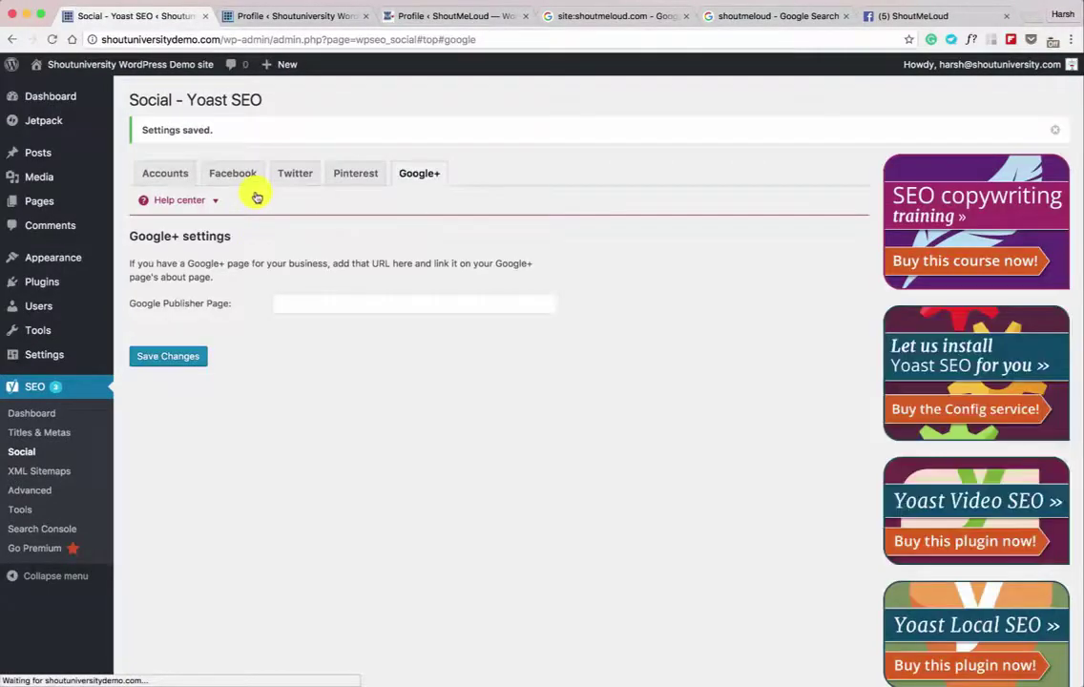
{"action": "left_click", "coordinate": [180, 176]}
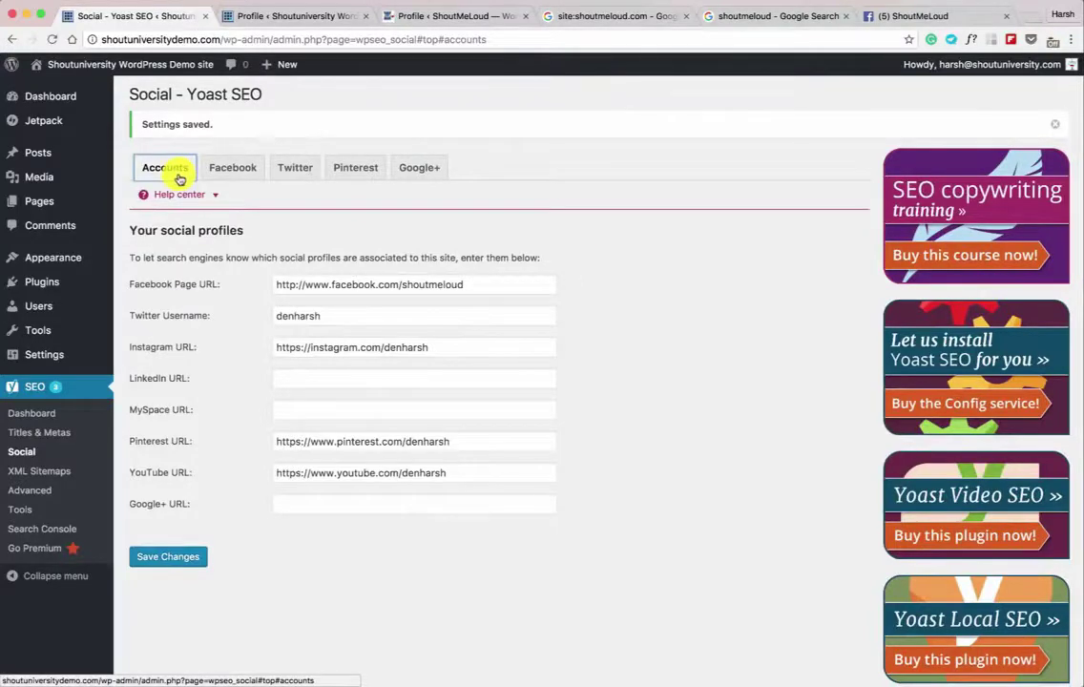
Enter the author's Facebook profile URL on the WordPress Your Profile page.
{"action": "left_click", "coordinate": [286, 19]}
{"action": "scroll", "coordinate": [298, 336], "scroll_direction": "up", "scroll_amount": 1}
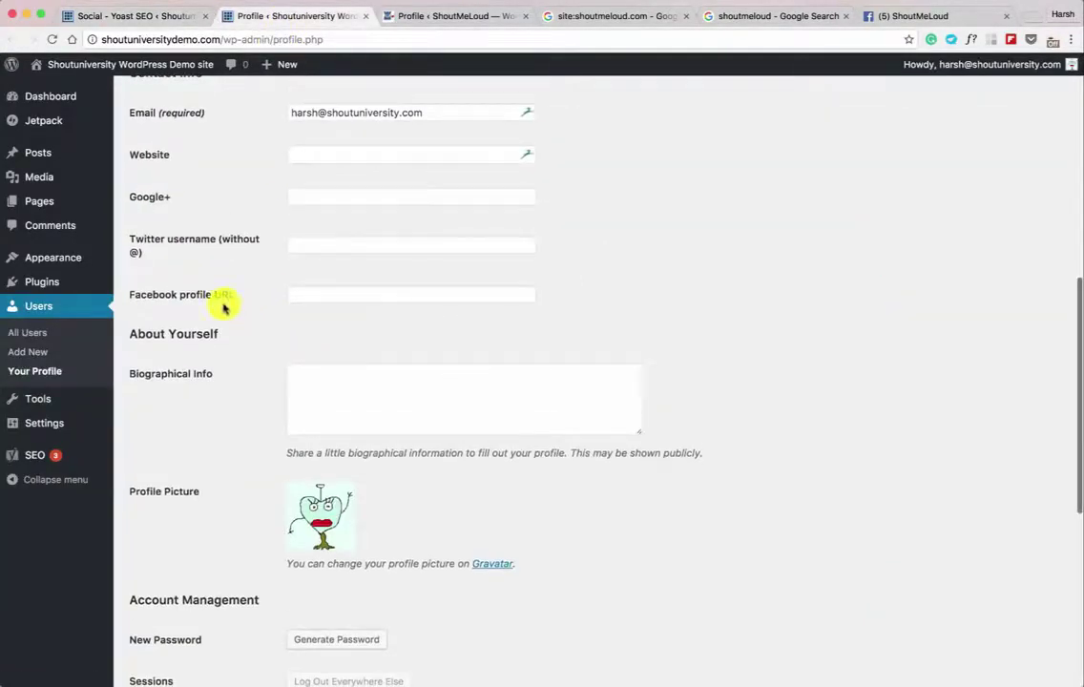
{"action": "scroll", "coordinate": [229, 315], "scroll_direction": "up", "scroll_amount": 2}
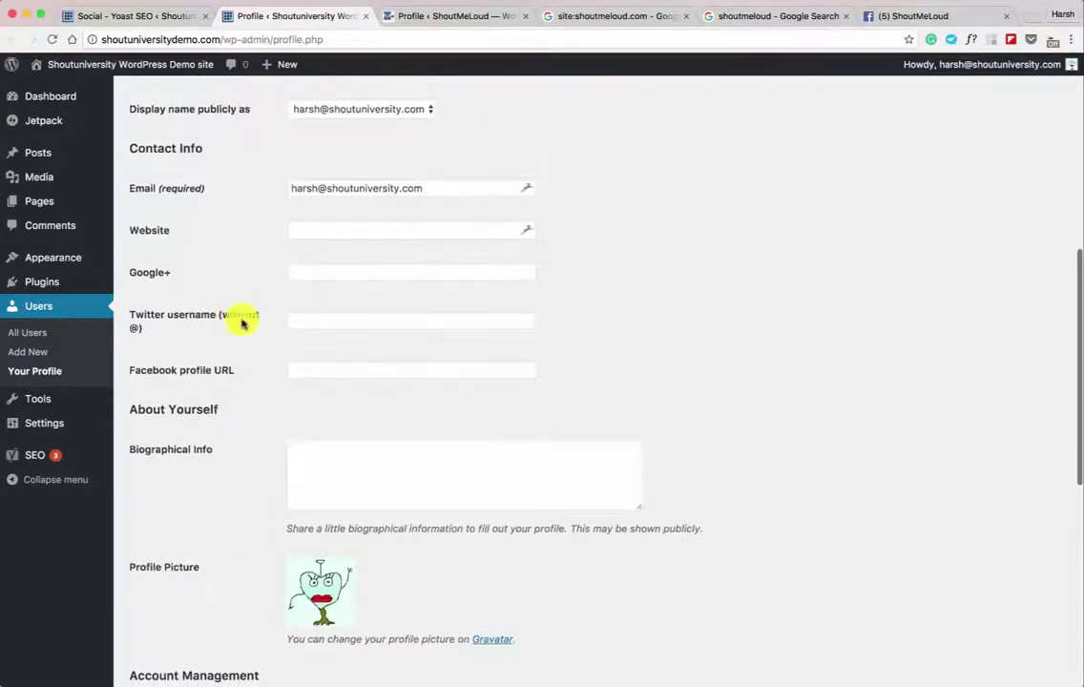
{"action": "left_click", "coordinate": [321, 366]}
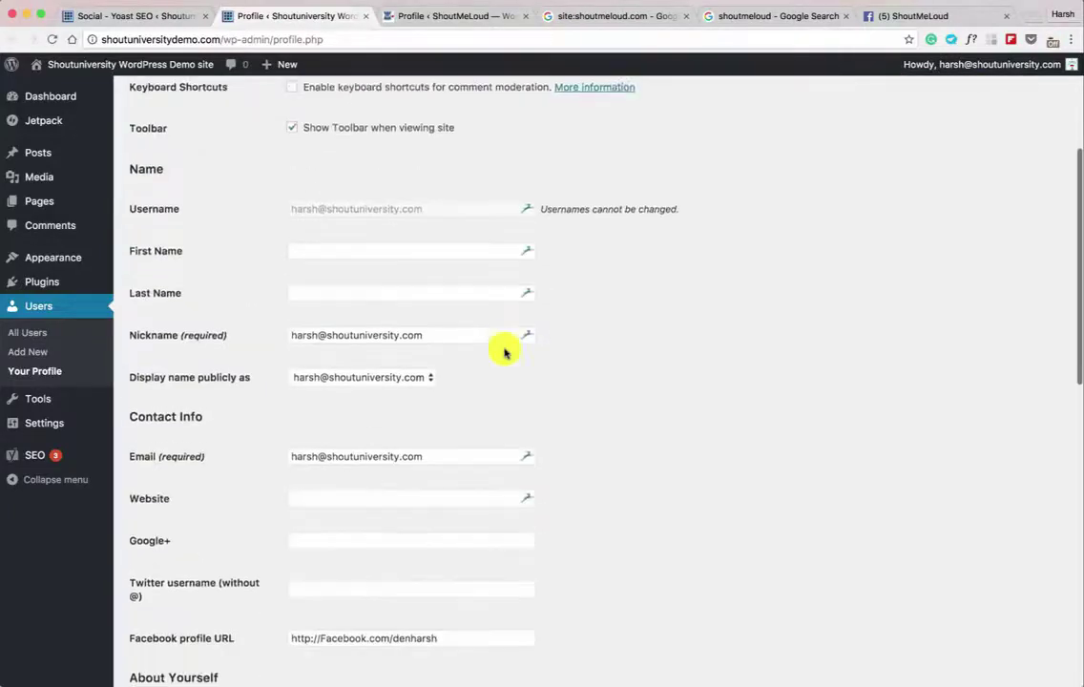
{"action": "scroll", "coordinate": [368, 619], "scroll_direction": "down", "scroll_amount": 1}
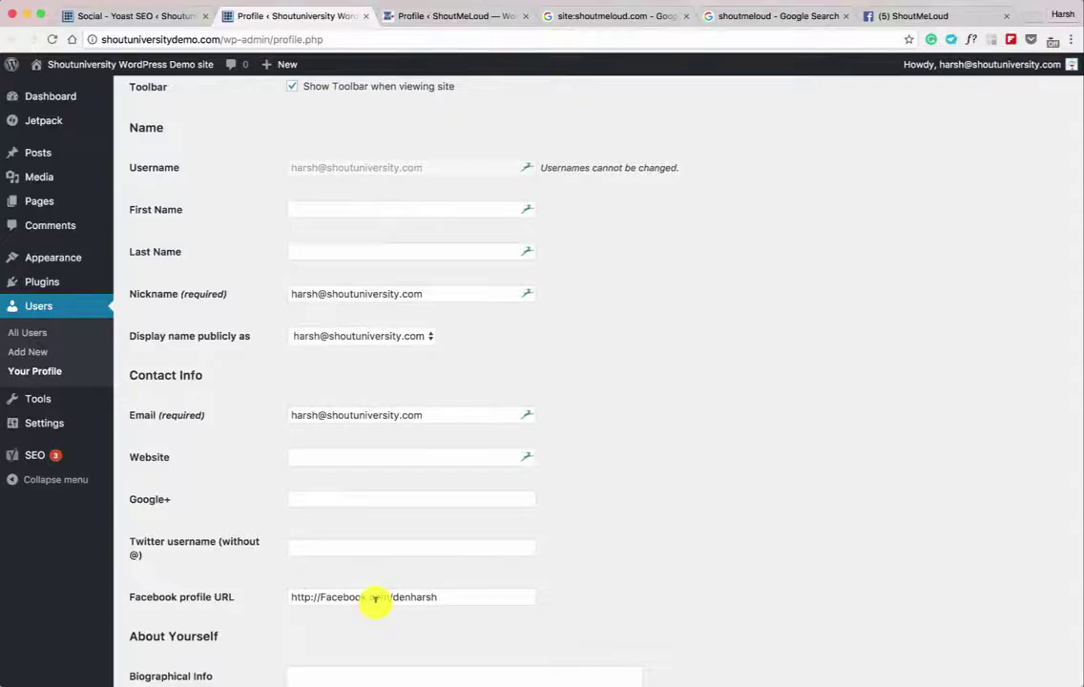
{"action": "scroll", "coordinate": [287, 601], "scroll_direction": "up", "scroll_amount": 1}
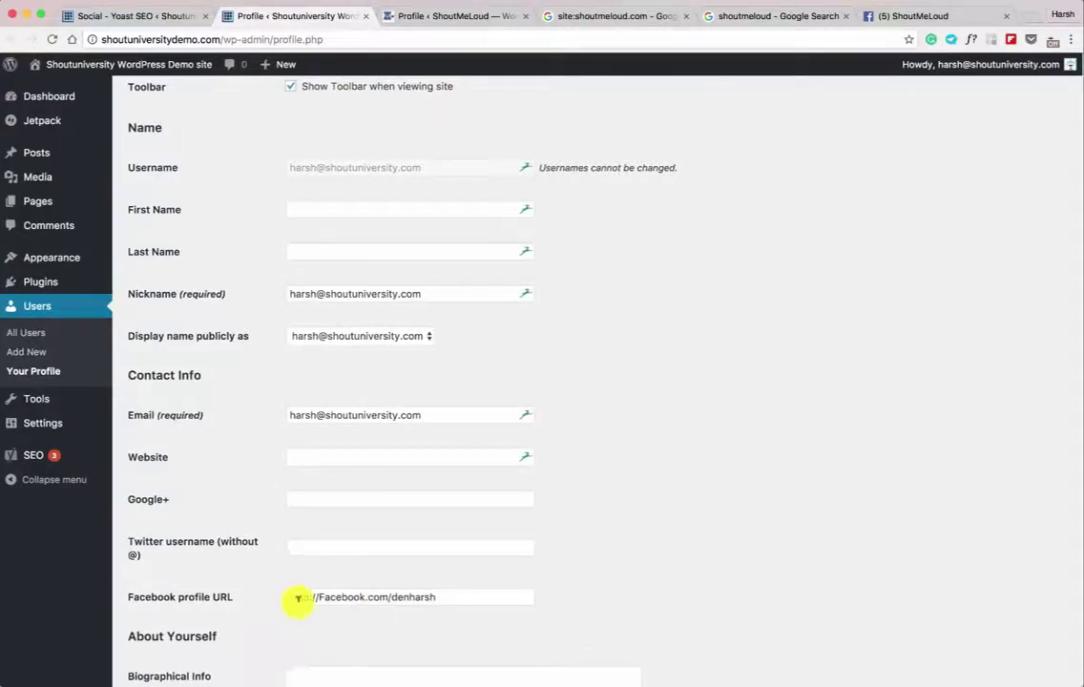
Check the author link on the Facebook page tab, then return to the profile.
{"action": "left_click", "coordinate": [902, 17]}
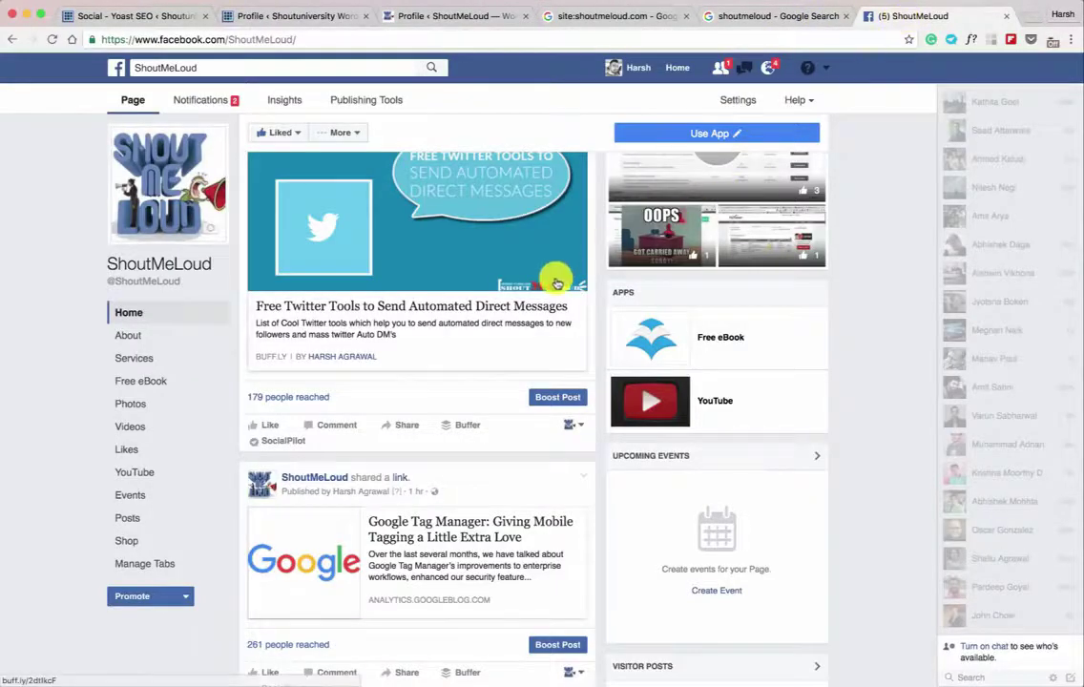
{"action": "scroll", "coordinate": [555, 281], "scroll_direction": "up", "scroll_amount": 3}
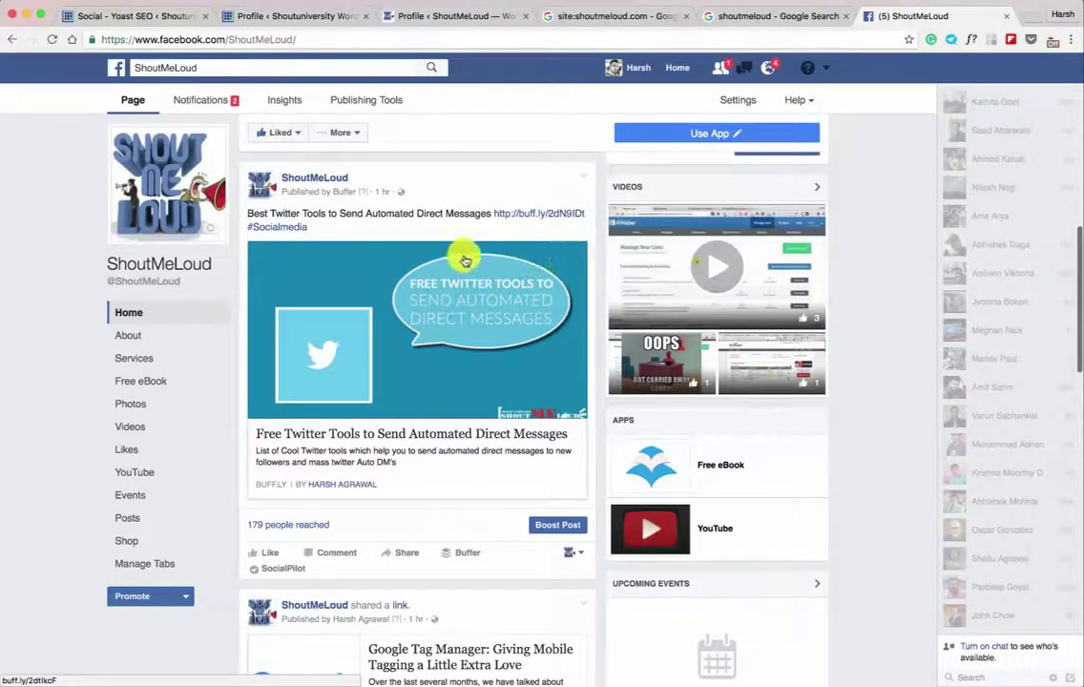
{"action": "scroll", "coordinate": [420, 254], "scroll_direction": "down", "scroll_amount": 1}
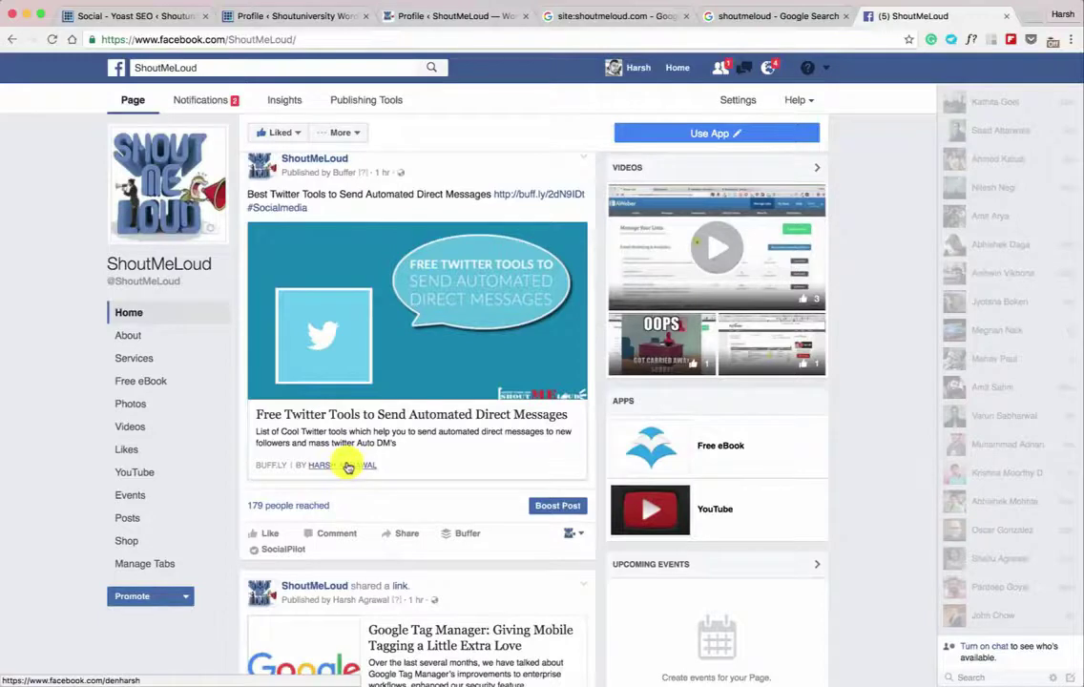
{"action": "mouse_move", "coordinate": [347, 467]}
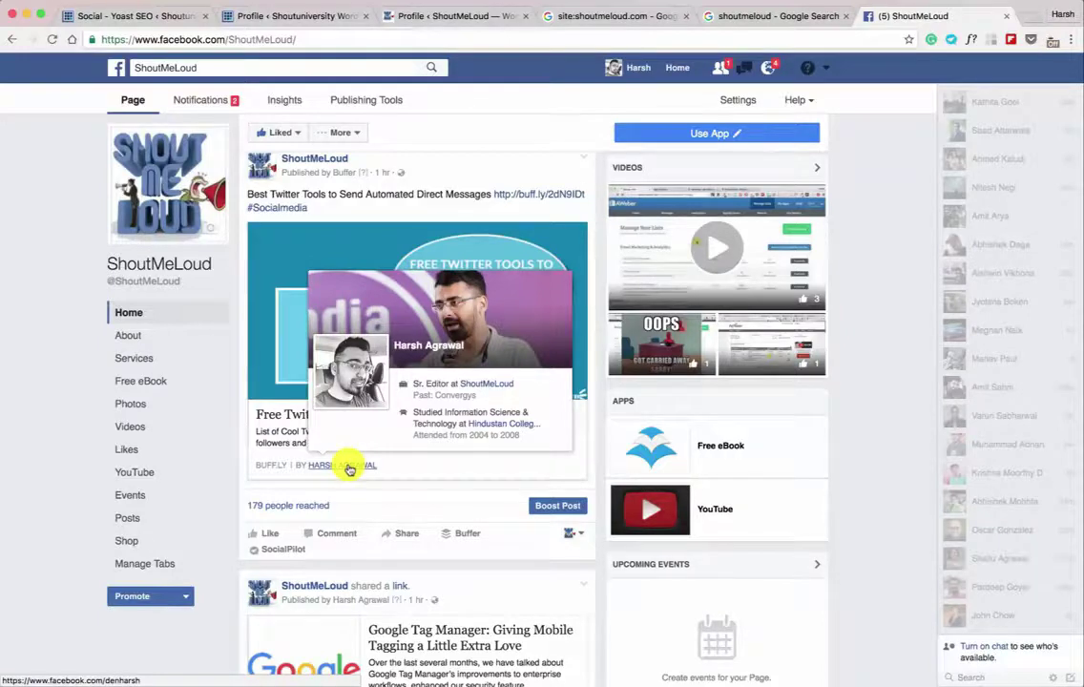
{"action": "left_click", "coordinate": [279, 14]}
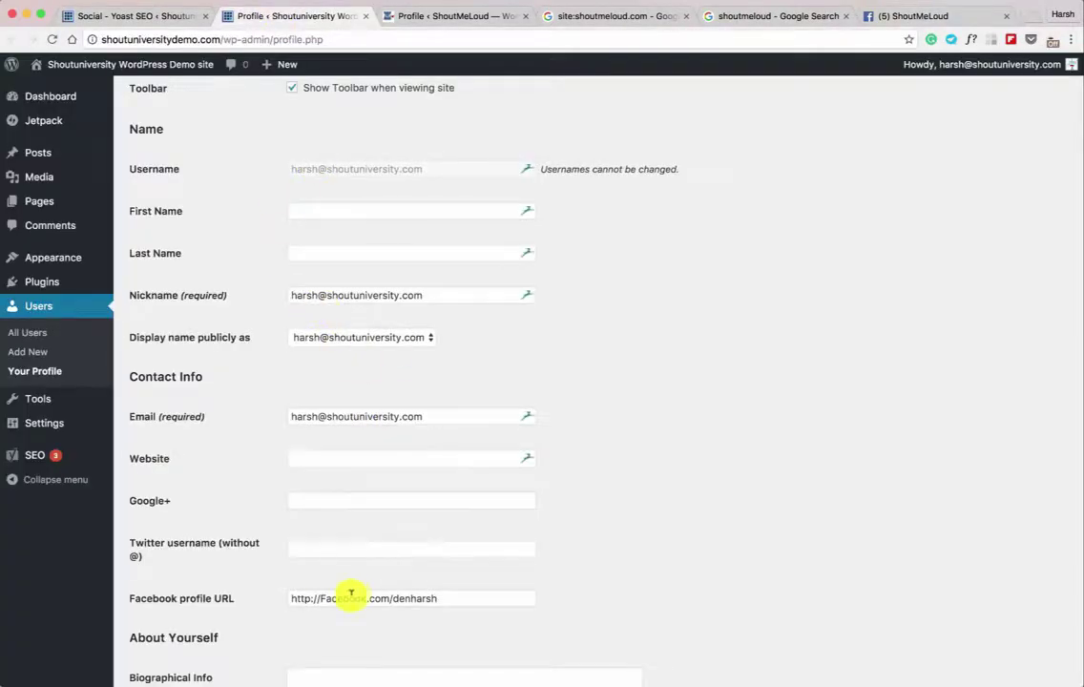
{"action": "scroll", "coordinate": [353, 595], "scroll_direction": "down", "scroll_amount": 2}
{"action": "scroll", "coordinate": [353, 595], "scroll_direction": "down", "scroll_amount": 5}
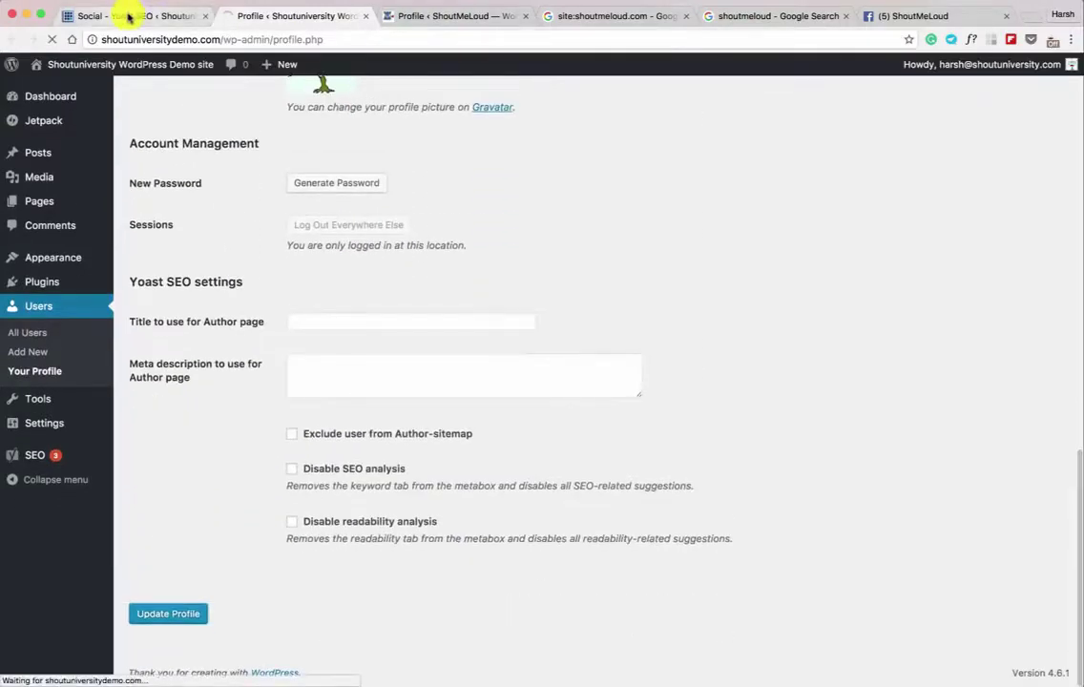
{"action": "left_click", "coordinate": [121, 16]}
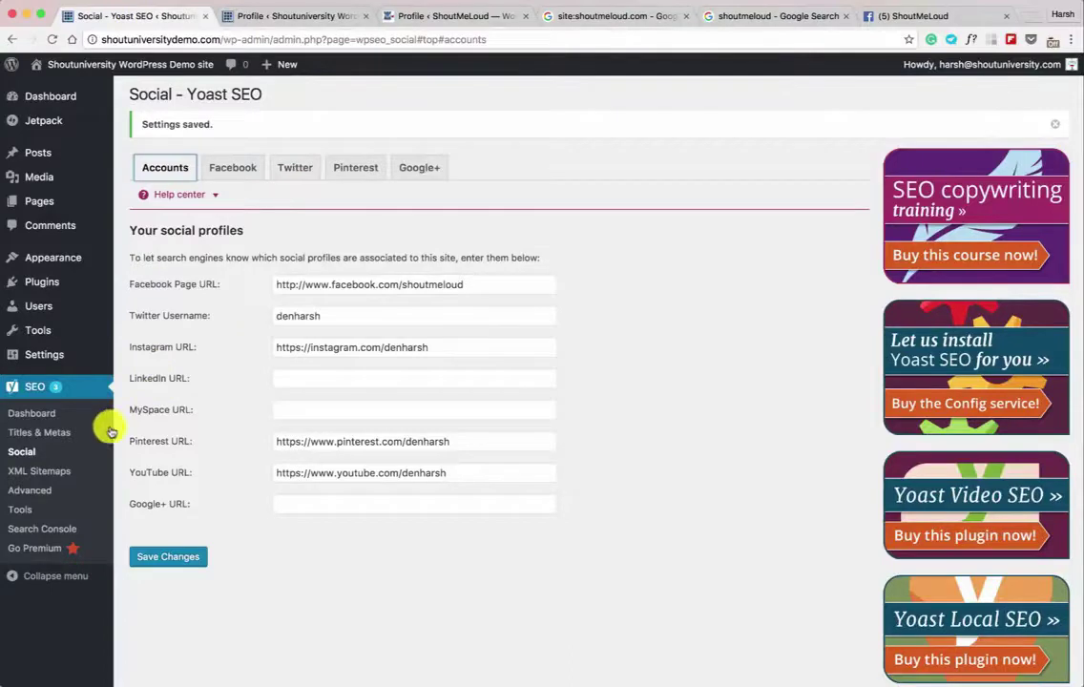
Keep the XML sitemap feature enabled and review the Post Types sitemap settings.
{"action": "left_click", "coordinate": [60, 473]}
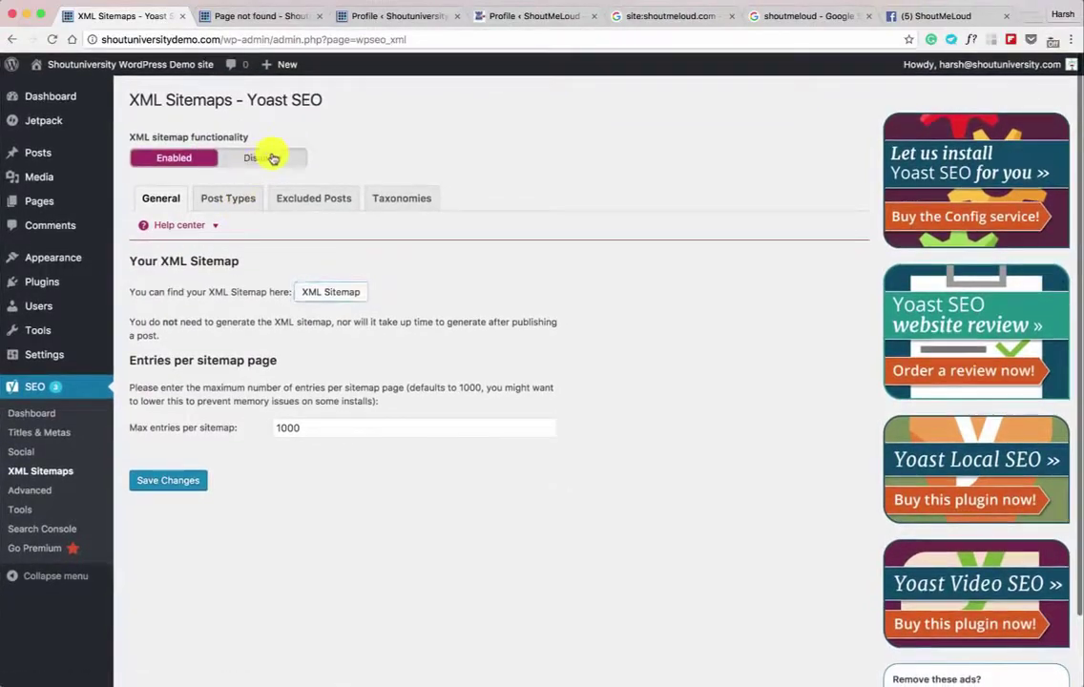
{"action": "left_click", "coordinate": [273, 158]}
{"action": "left_click", "coordinate": [176, 157]}
{"action": "left_click", "coordinate": [239, 196]}
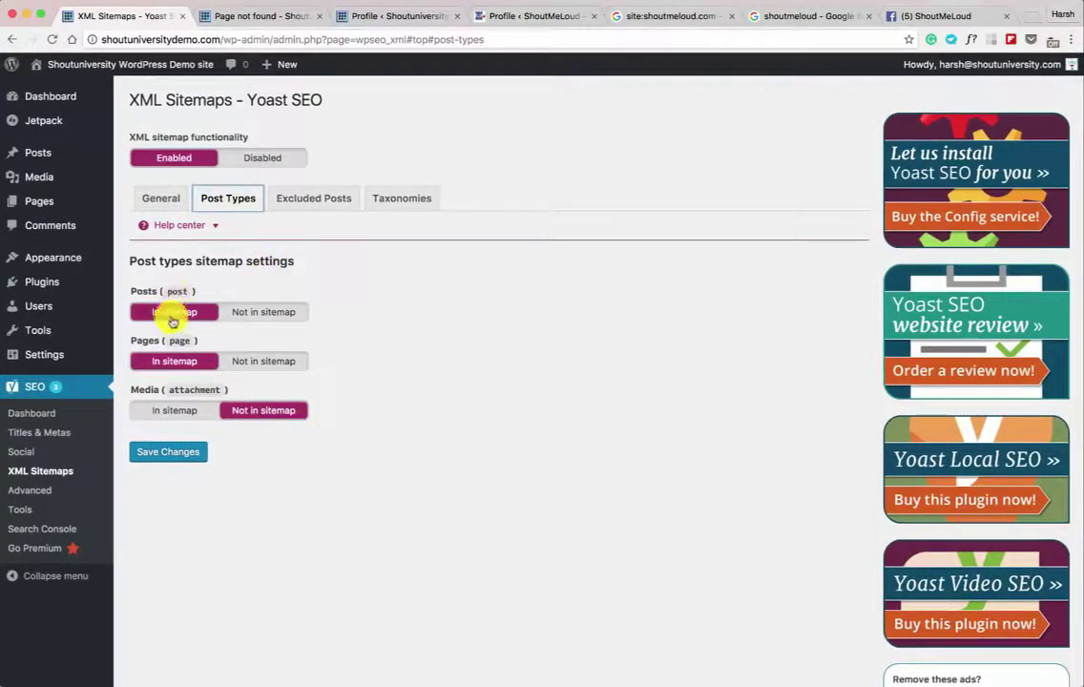
{"action": "left_click", "coordinate": [291, 202]}
Set Format and Tags to 'Not in sitemap' and save the sitemap settings.
{"action": "left_click", "coordinate": [376, 201]}
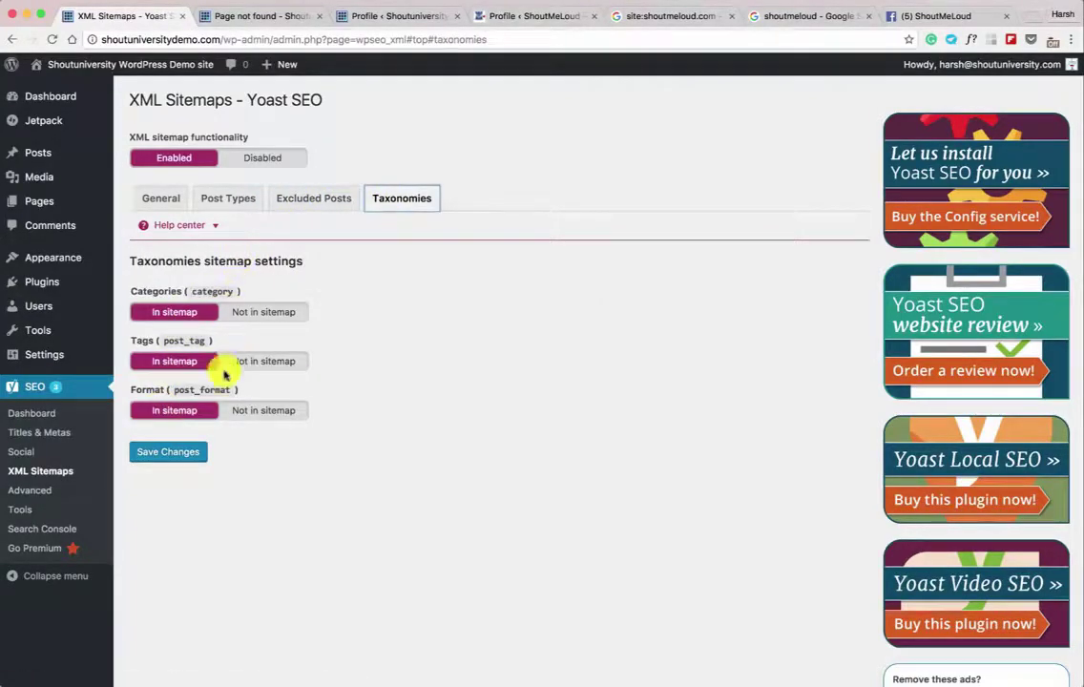
{"action": "left_click", "coordinate": [243, 411]}
{"action": "left_click", "coordinate": [266, 361]}
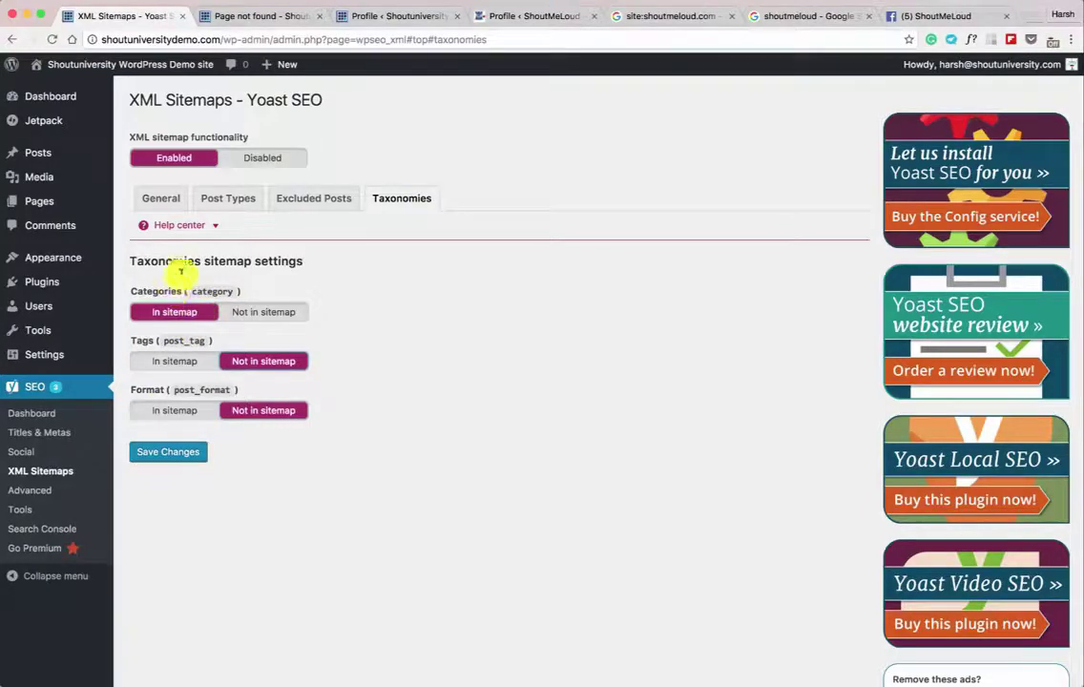
{"action": "left_click", "coordinate": [224, 201]}
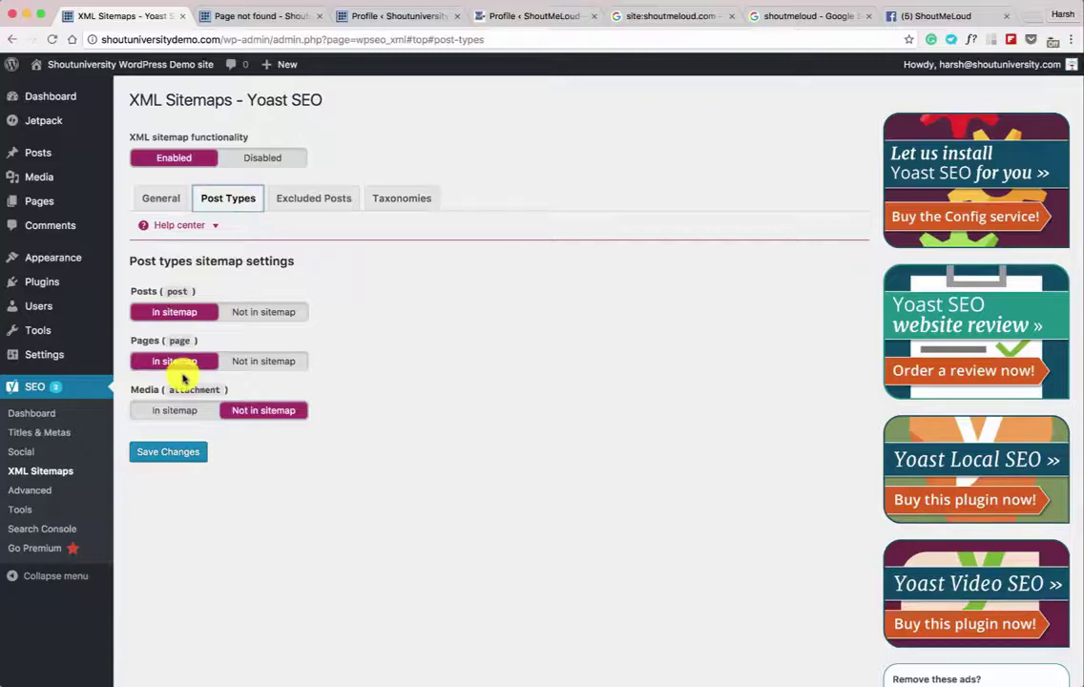
{"action": "left_click", "coordinate": [169, 453]}
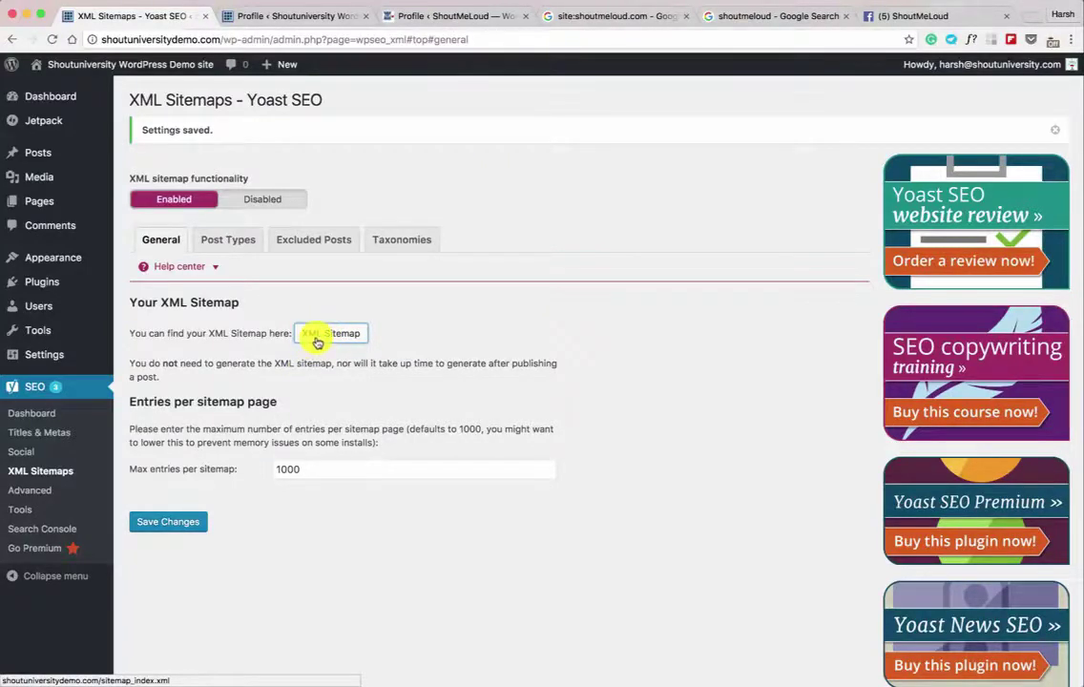
Add shoutuniversitydemo.com as a property, verify it, and open its Add/Test Sitemap form.
{"action": "scroll", "coordinate": [317, 342], "scroll_direction": "down", "scroll_amount": 1}
{"action": "triple_click", "coordinate": [329, 331]}
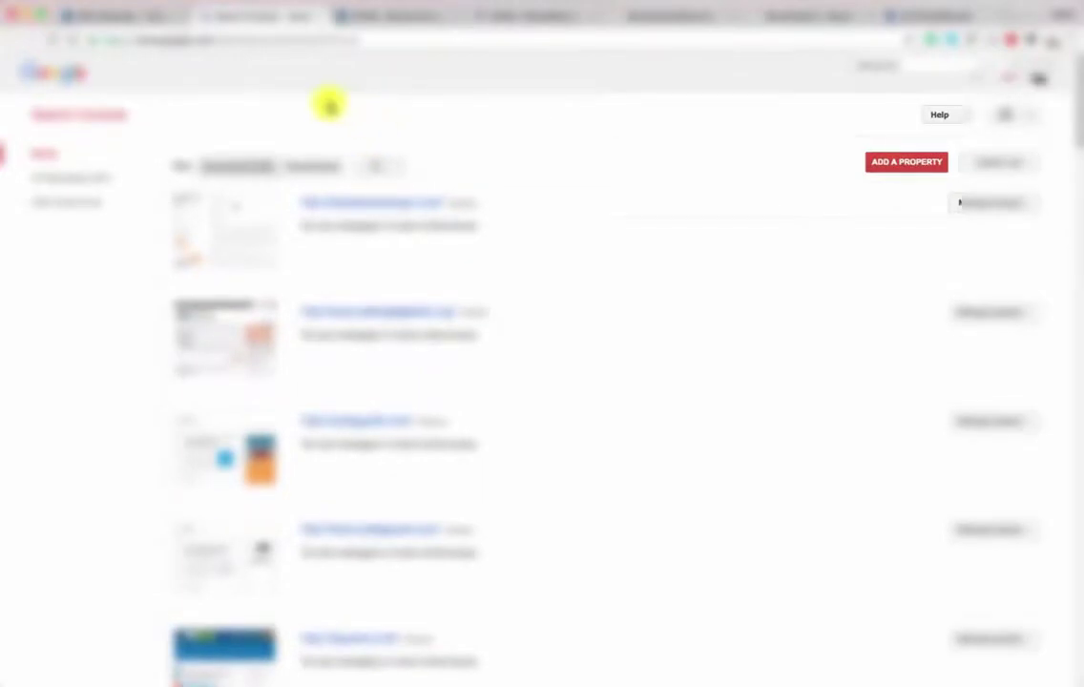
{"action": "left_click", "coordinate": [894, 166]}
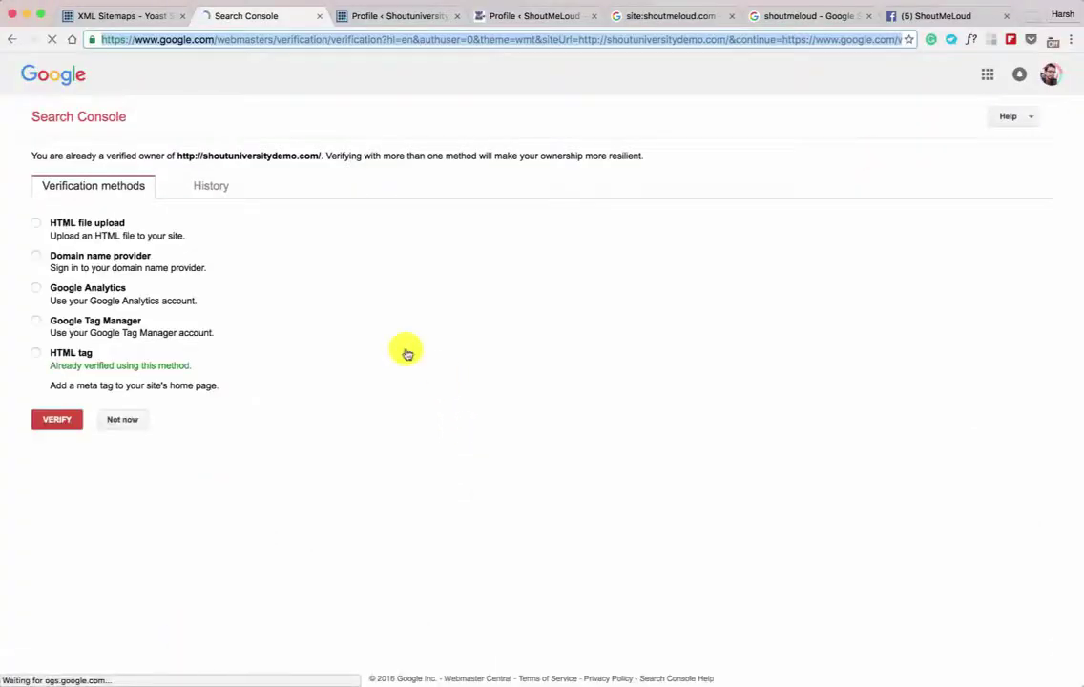
{"action": "left_click", "coordinate": [36, 353]}
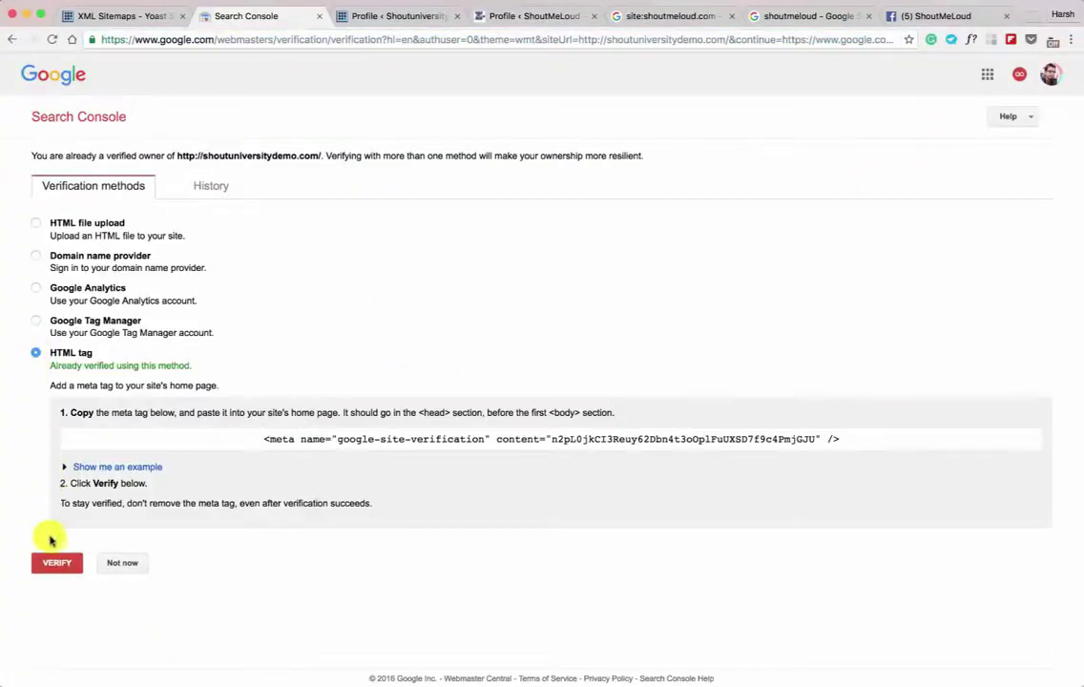
{"action": "left_click", "coordinate": [57, 561]}
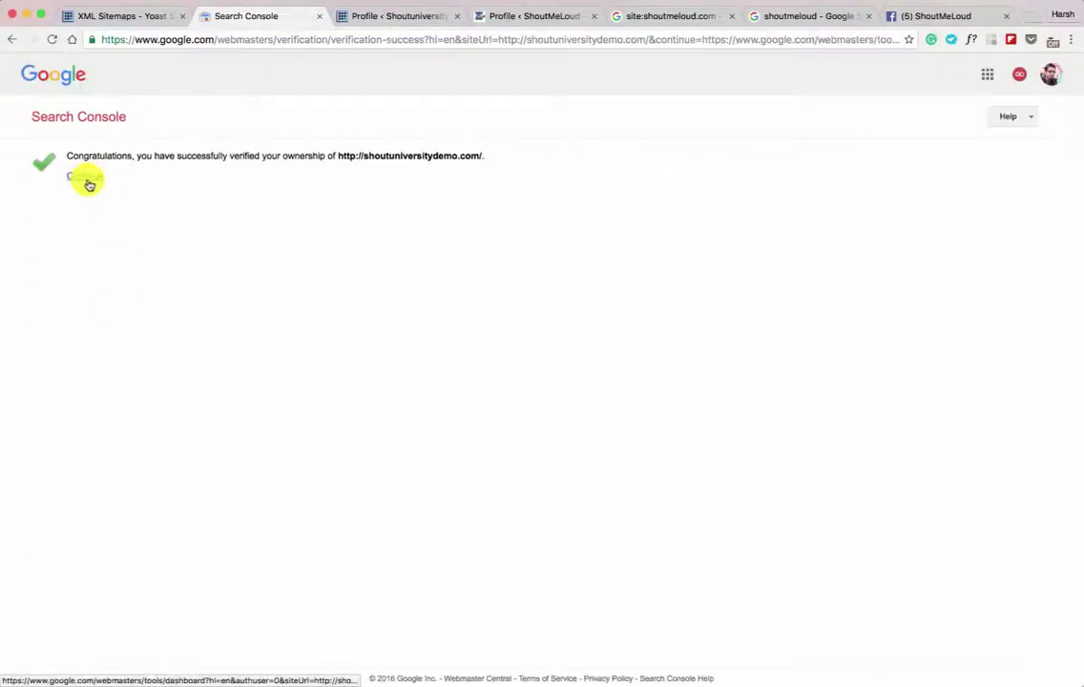
{"action": "left_click", "coordinate": [85, 177]}
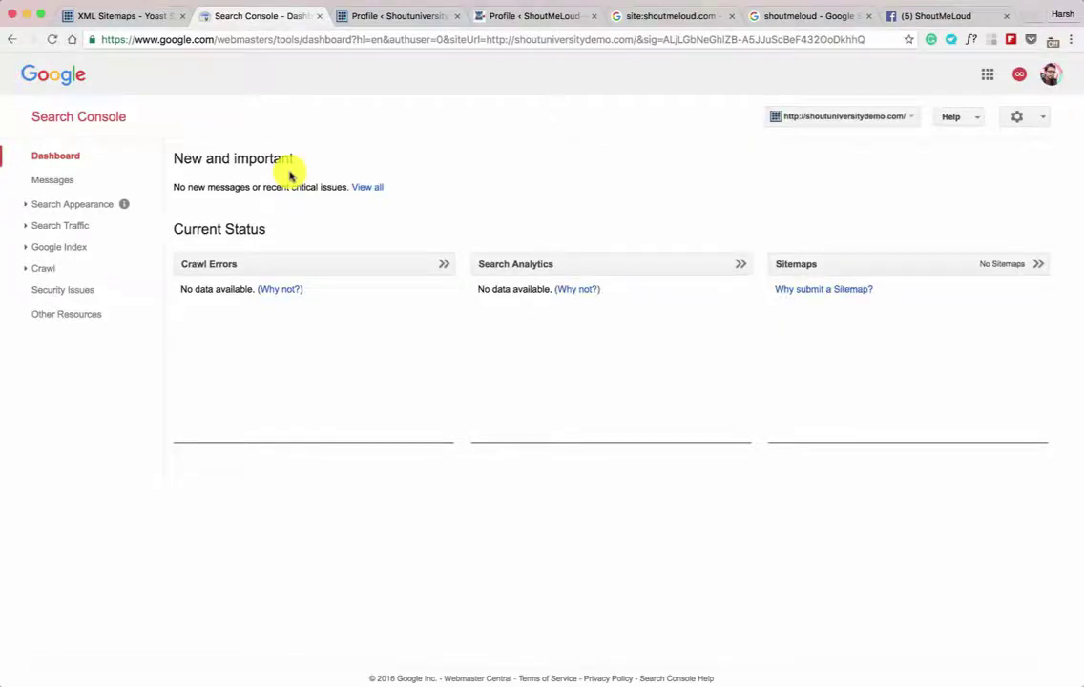
{"action": "left_click", "coordinate": [806, 265]}
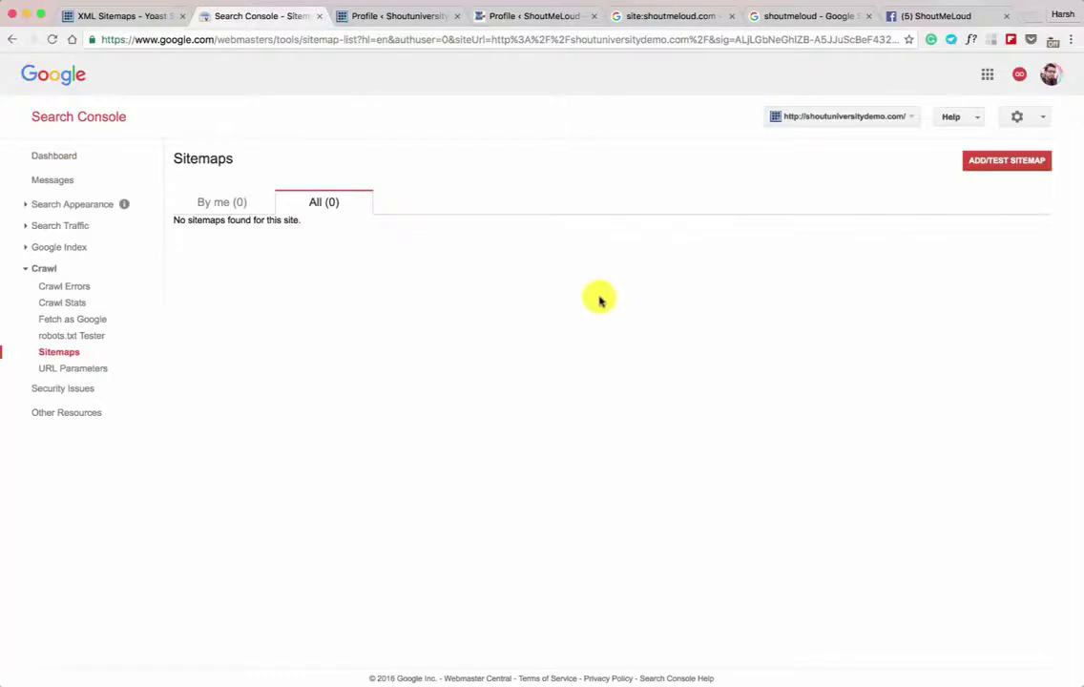
{"action": "left_click", "coordinate": [987, 161]}
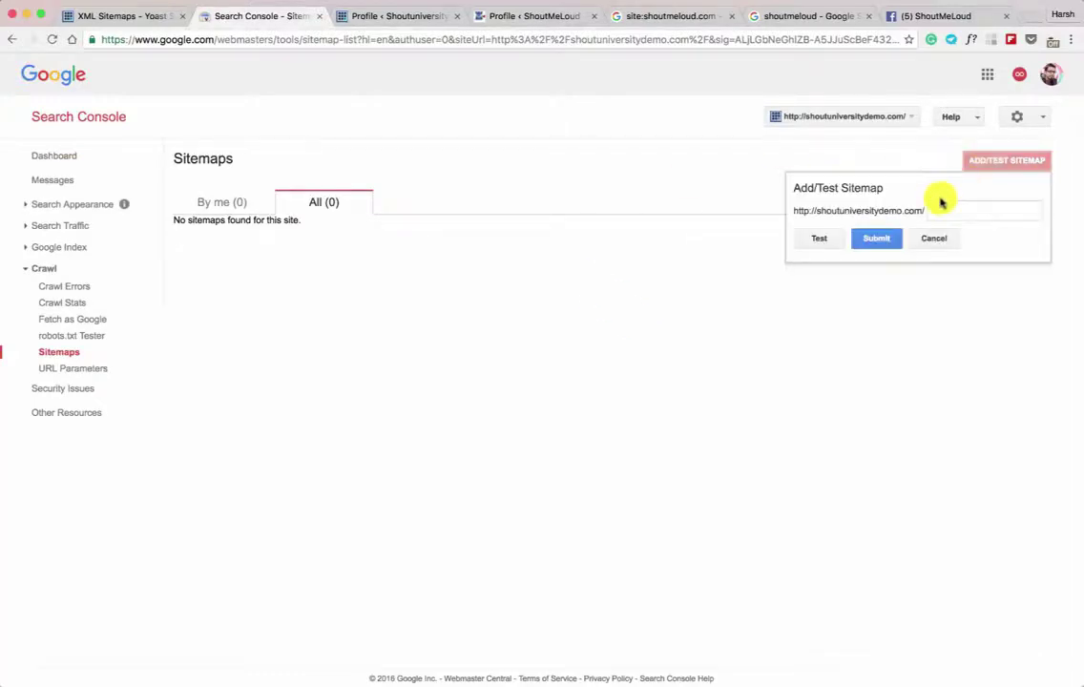
Open the Yoast XML sitemap index in its own browser tab.
{"action": "left_click", "coordinate": [118, 17]}
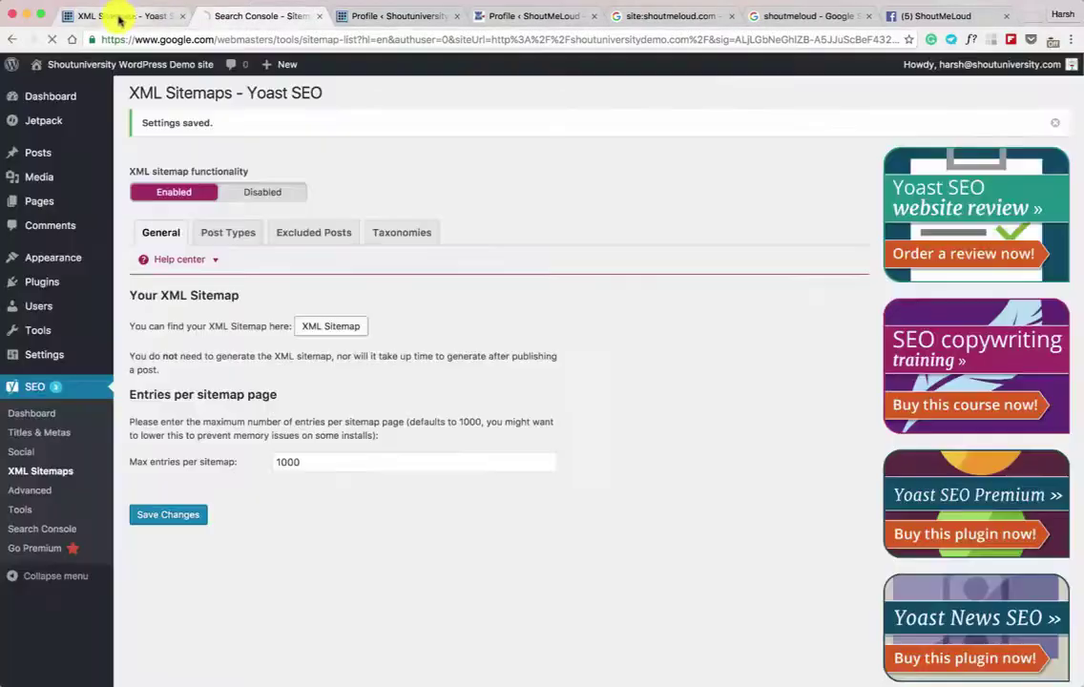
{"action": "mouse_move", "coordinate": [74, 155]}
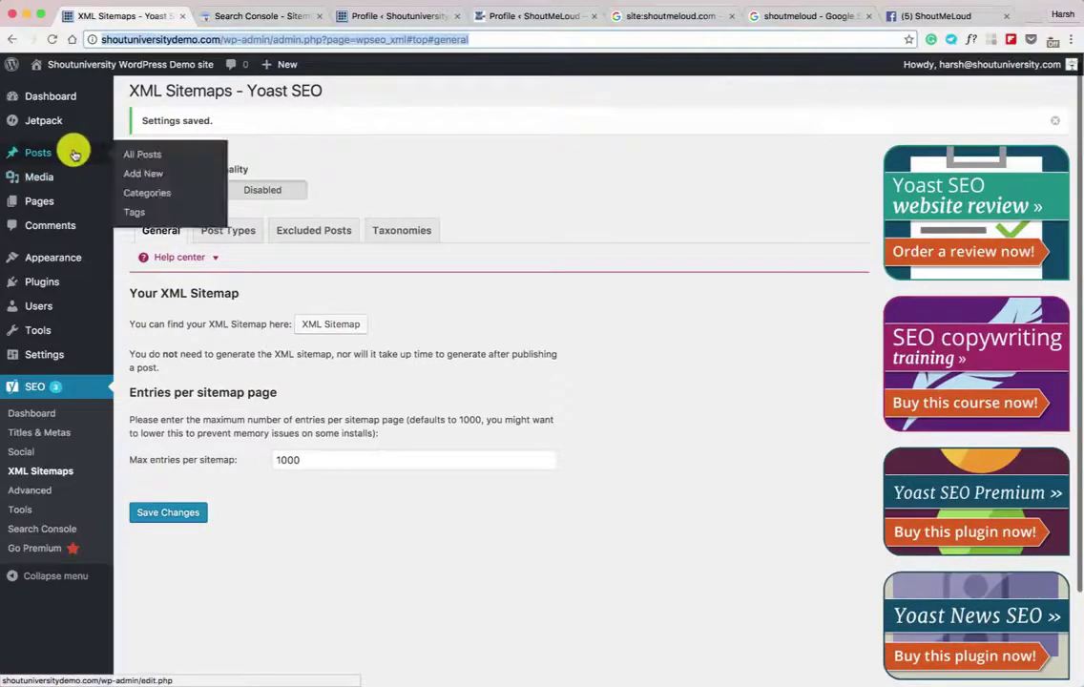
{"action": "left_click", "coordinate": [145, 173], "text": "super"}
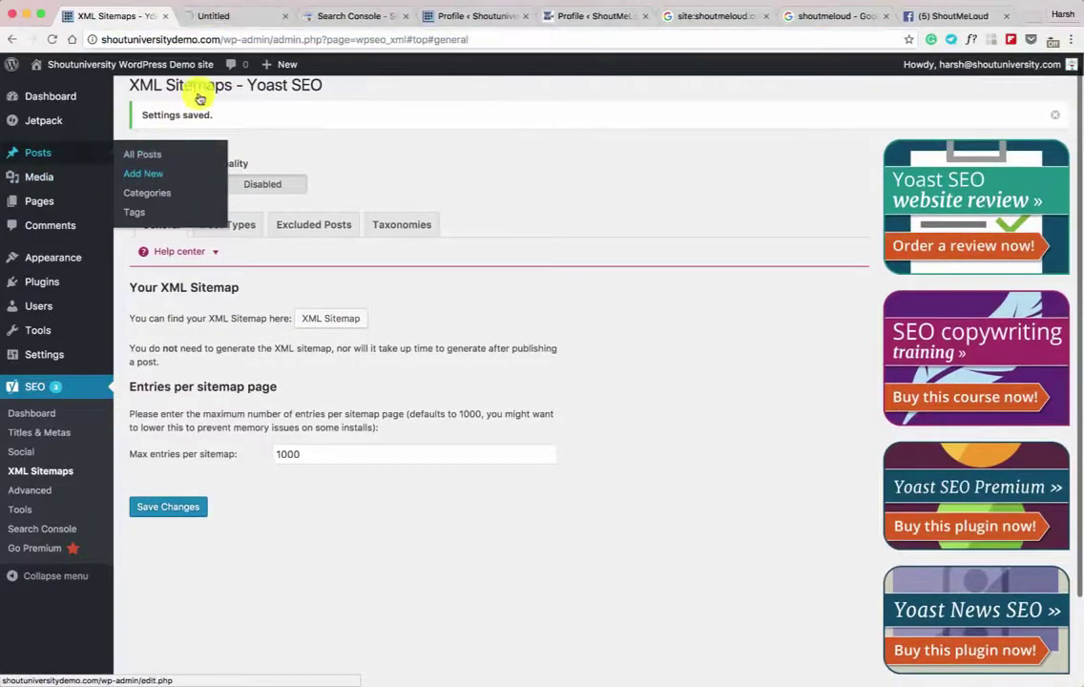
{"action": "left_click", "coordinate": [217, 17]}
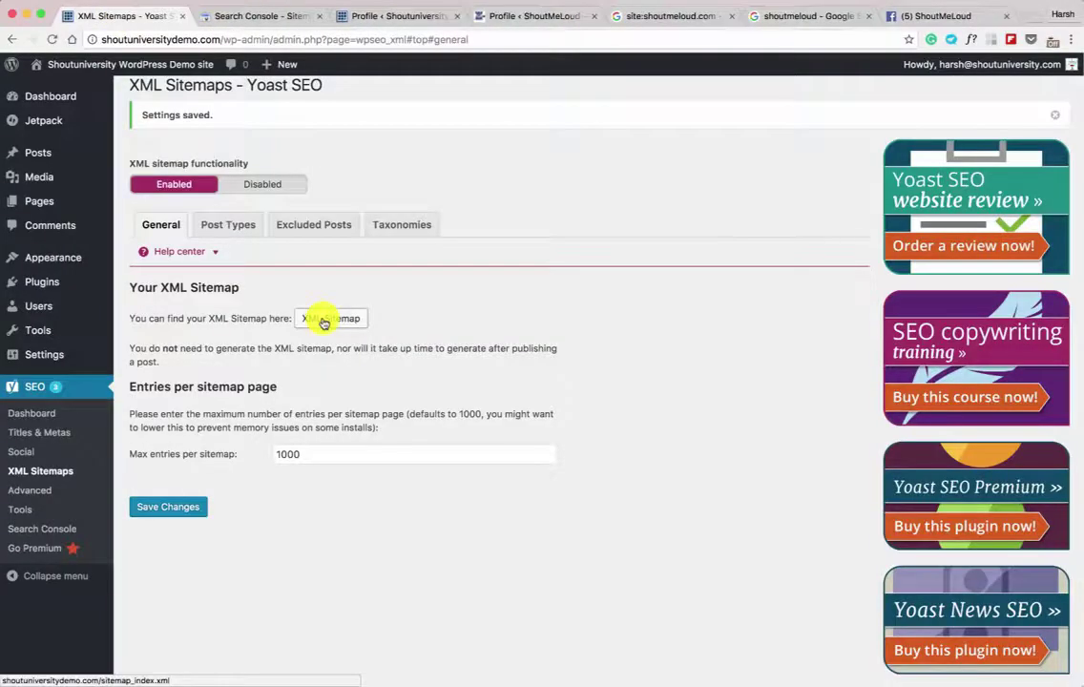
{"action": "left_click", "coordinate": [324, 320], "text": "super"}
{"action": "left_click", "coordinate": [239, 17]}
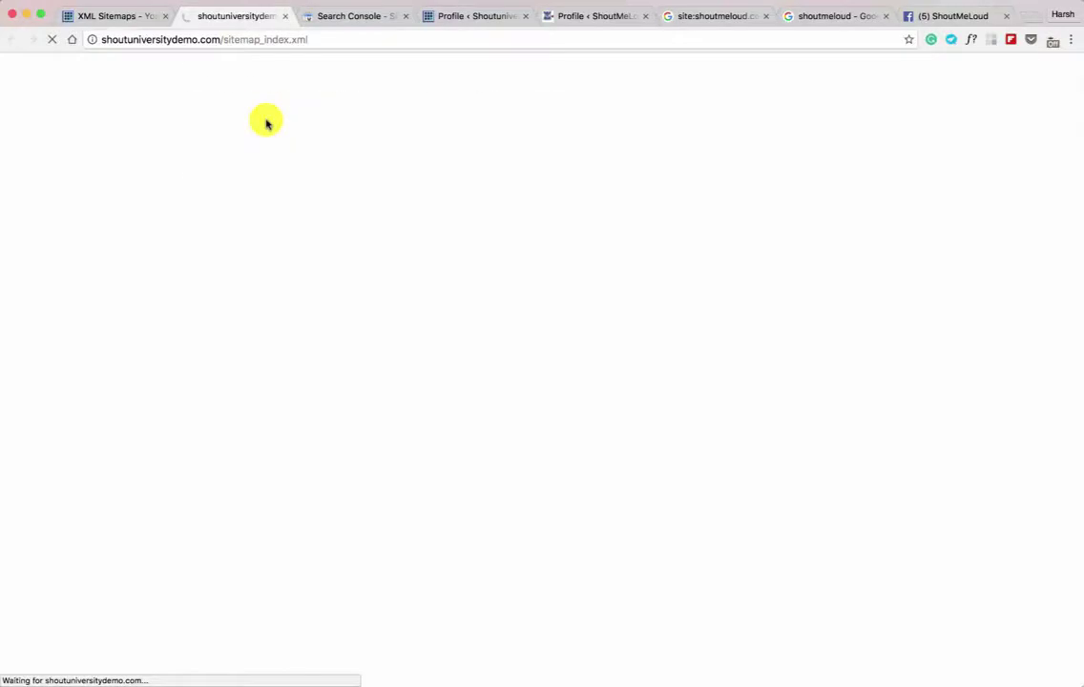
Copy 'sitemap_index.xml' from the address bar into Search Console's Add/Test Sitemap field.
{"action": "left_click_drag", "start_coordinate": [223, 39], "coordinate": [278, 39]}
{"action": "key", "text": "super+c"}
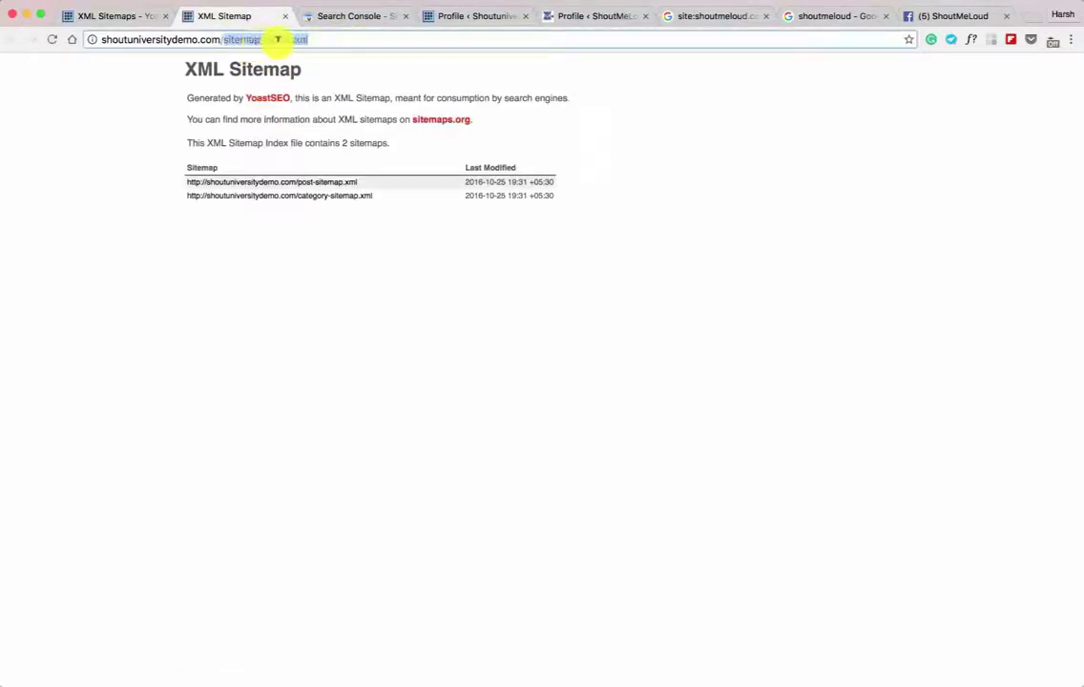
{"action": "left_click", "coordinate": [339, 17]}
{"action": "left_click", "coordinate": [966, 212]}
{"action": "key", "text": "super+v"}
Test and submit sitemap_index.xml, refresh, and open its entry to see the listed sitemaps.
{"action": "left_click", "coordinate": [822, 241]}
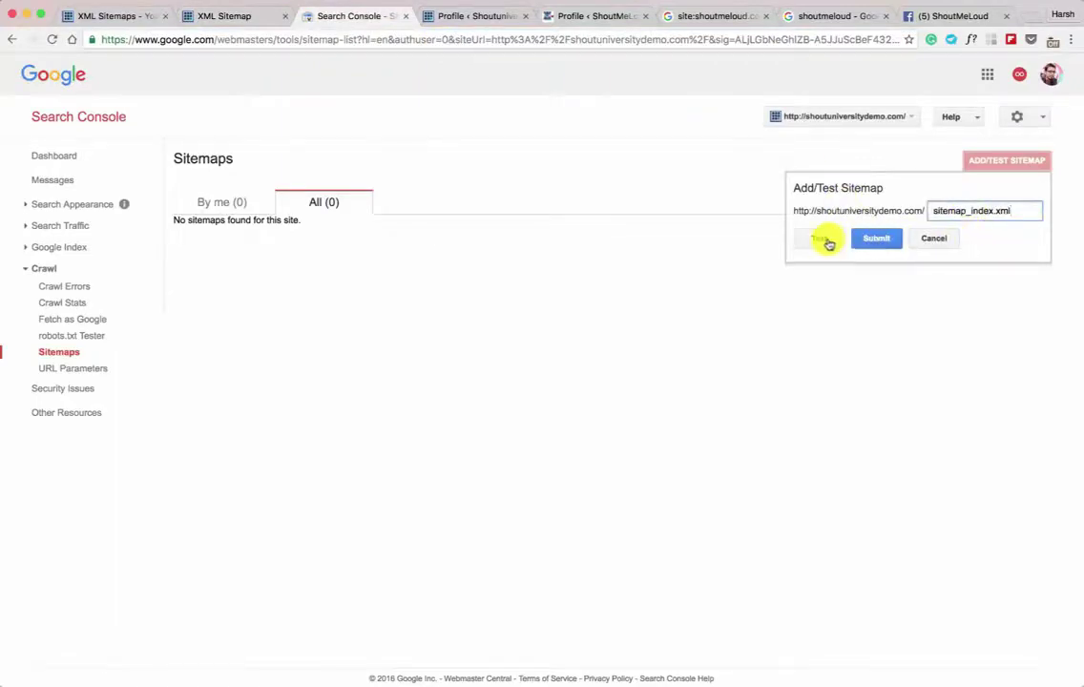
{"action": "left_click", "coordinate": [882, 239]}
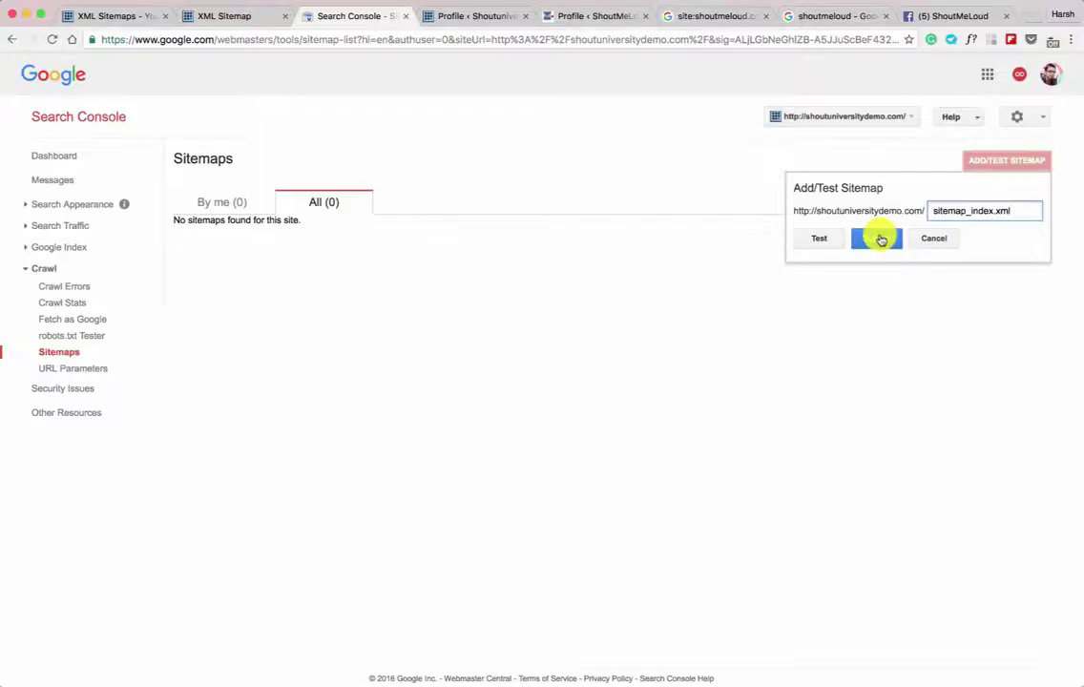
{"action": "left_click", "coordinate": [880, 239]}
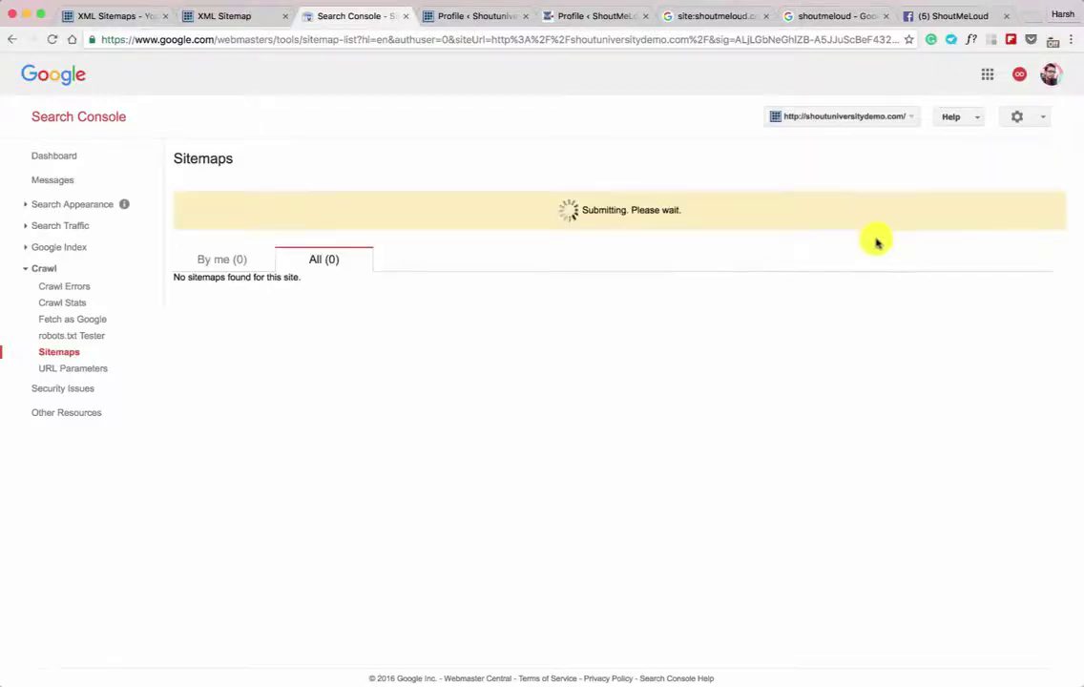
{"action": "left_click", "coordinate": [641, 208]}
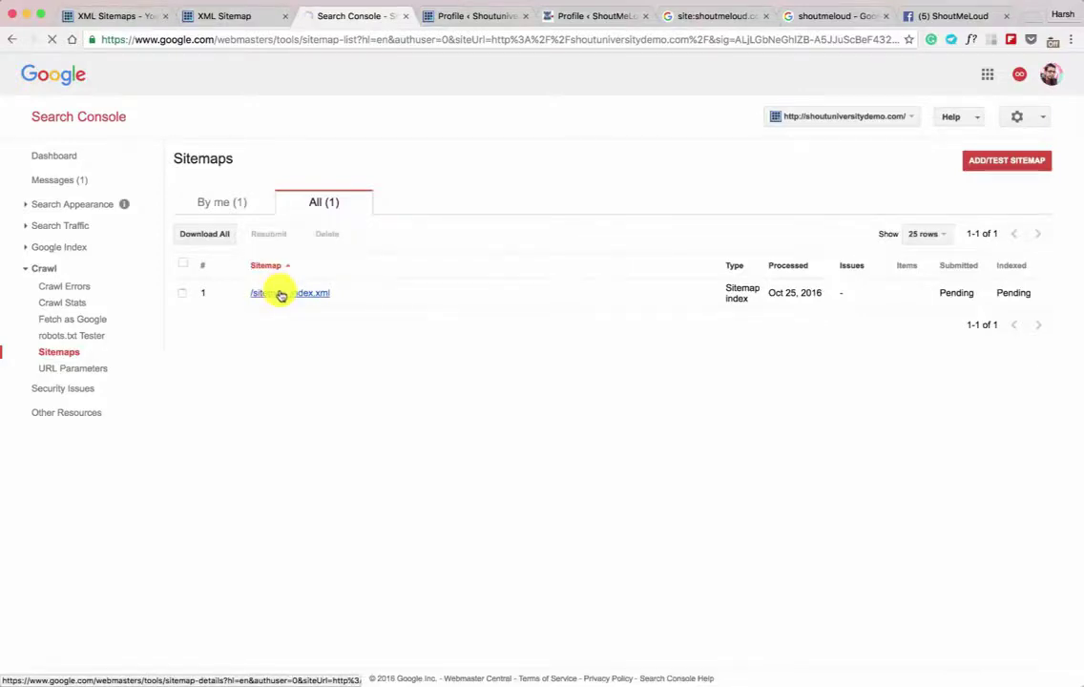
{"action": "left_click", "coordinate": [280, 294]}
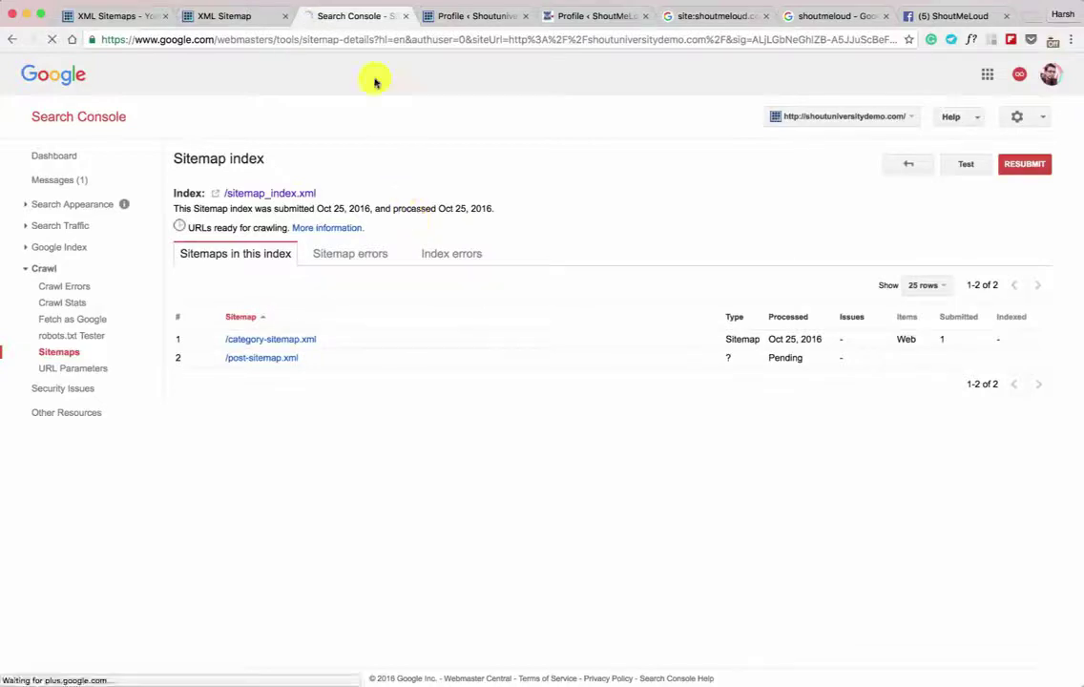
Go back to the Yoast settings tab and open the Advanced page.
{"action": "left_click", "coordinate": [238, 14]}
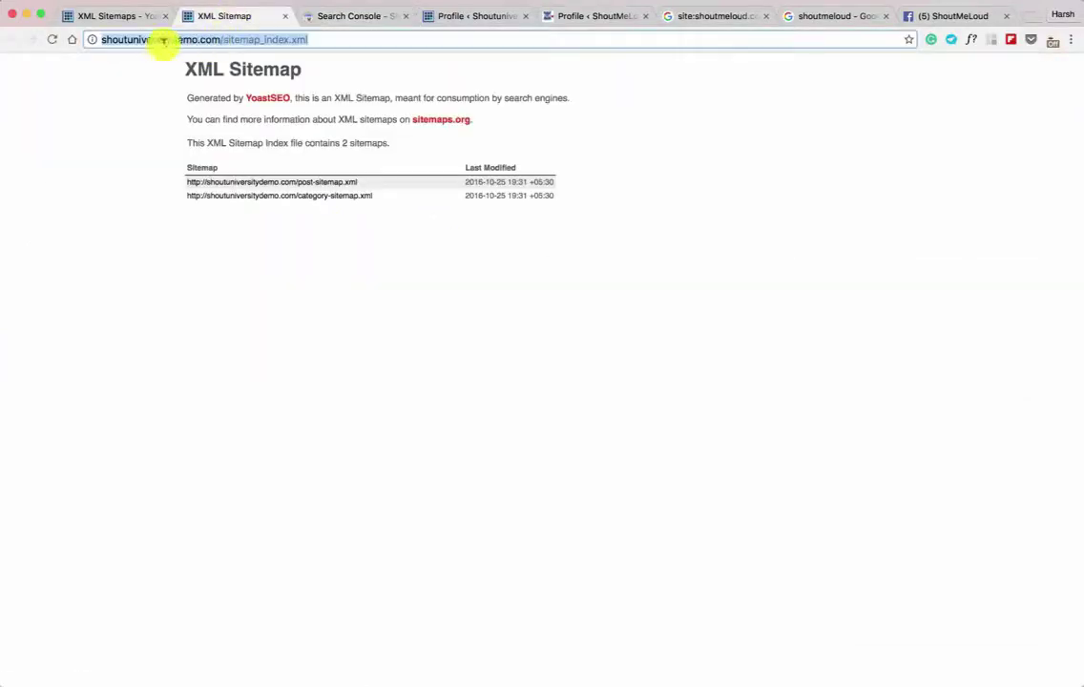
{"action": "left_click", "coordinate": [127, 18]}
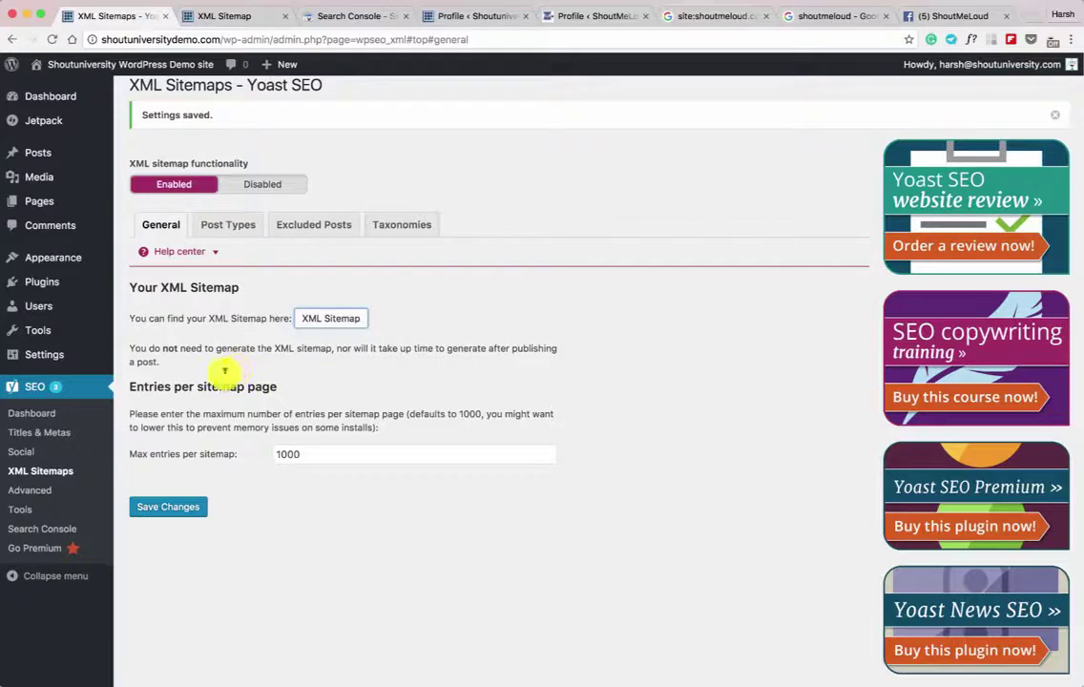
{"action": "left_click", "coordinate": [42, 492]}
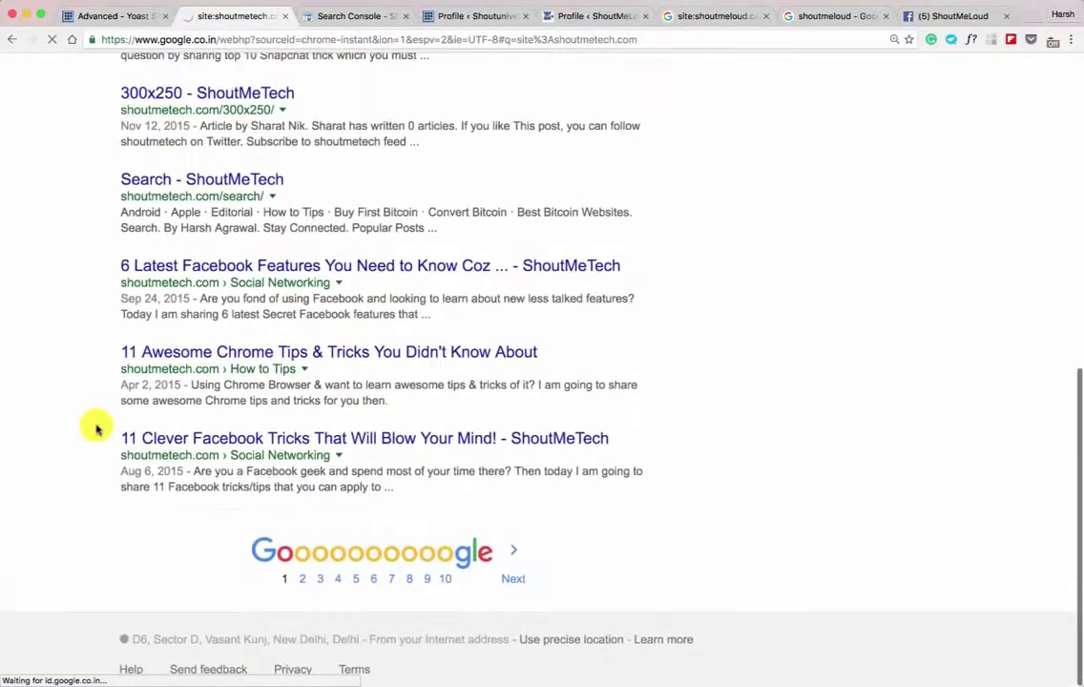
Compare the shoutmetech.com result address with the plain URLs in the site:shoutmeloud.com results.
{"action": "double_click", "coordinate": [206, 369]}
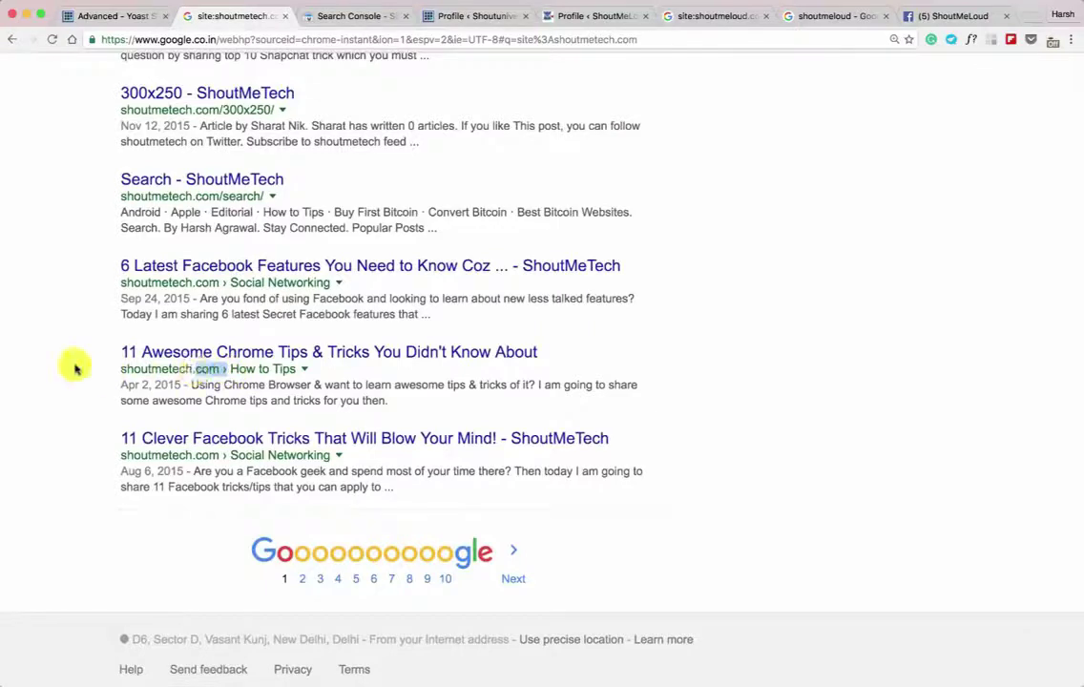
{"action": "left_click_drag", "start_coordinate": [121, 368], "coordinate": [301, 368]}
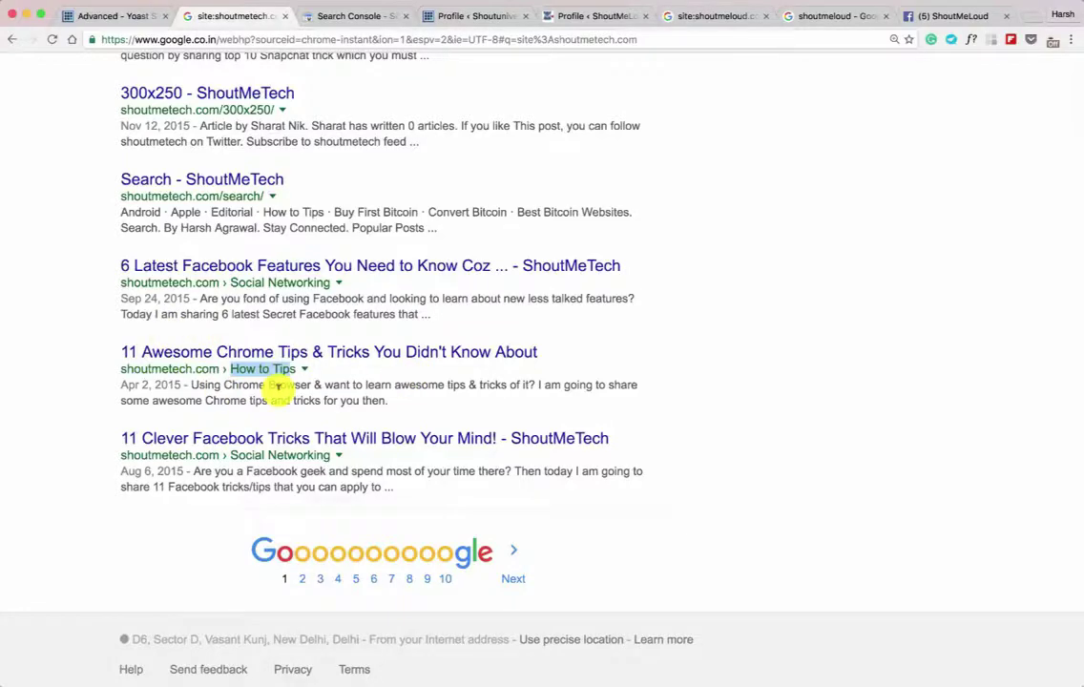
{"action": "left_click", "coordinate": [744, 18]}
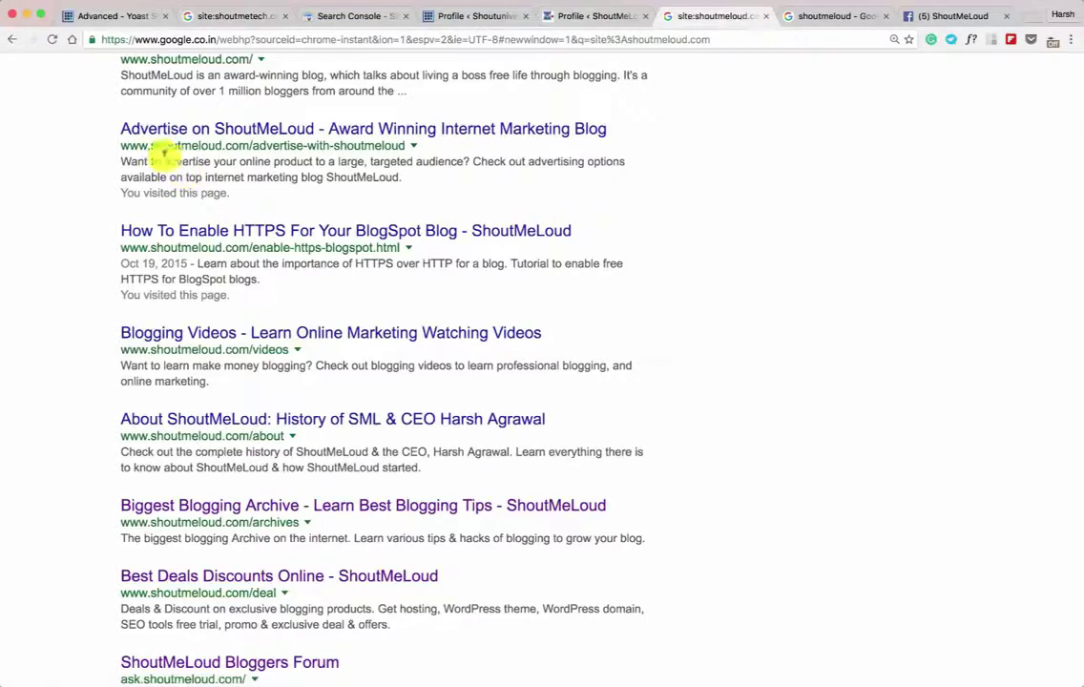
{"action": "left_click_drag", "start_coordinate": [115, 150], "coordinate": [408, 145]}
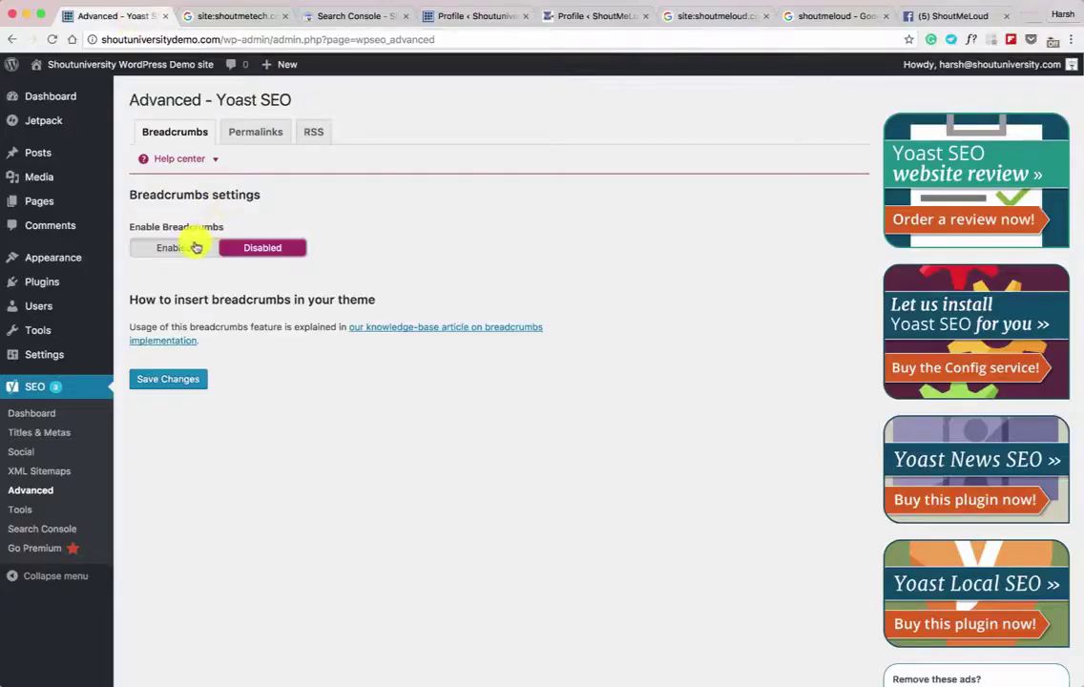
Enable Yoast breadcrumbs with Category as the taxonomy for posts, and save the settings.
{"action": "left_click", "coordinate": [191, 245]}
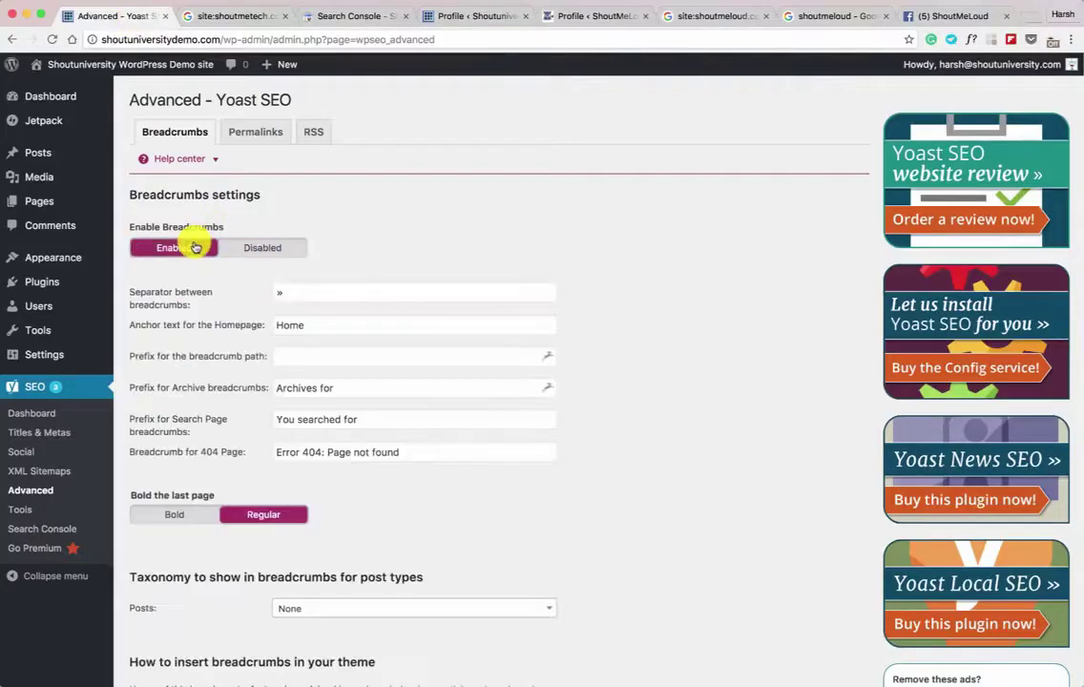
{"action": "scroll", "coordinate": [290, 298], "scroll_direction": "down", "scroll_amount": 2}
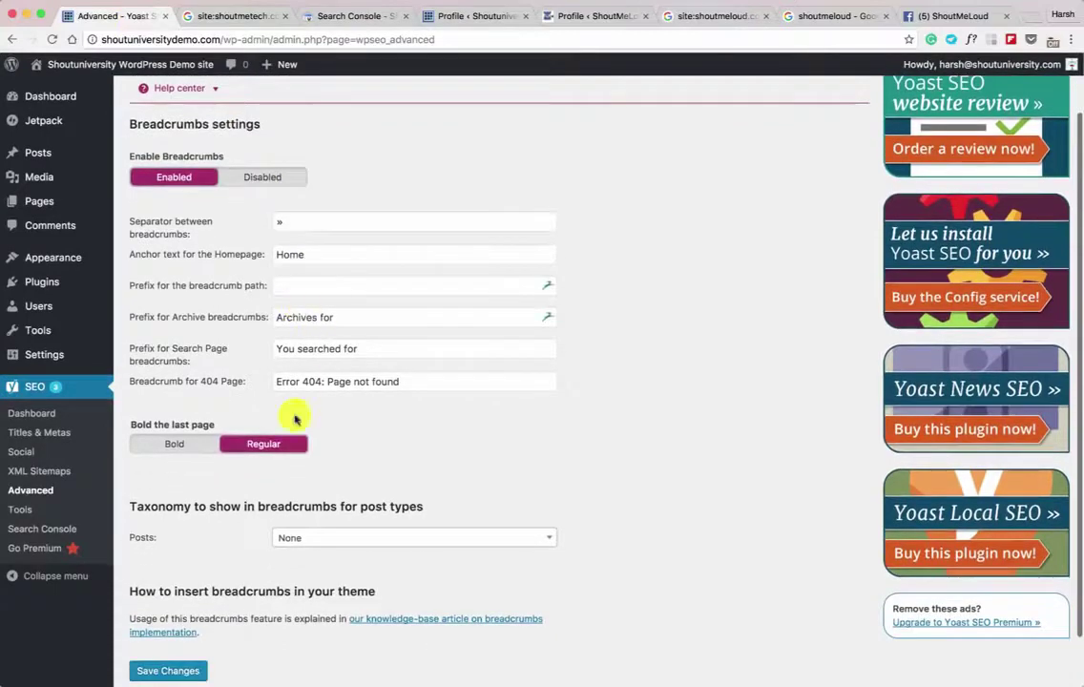
{"action": "scroll", "coordinate": [224, 453], "scroll_direction": "down", "scroll_amount": 2}
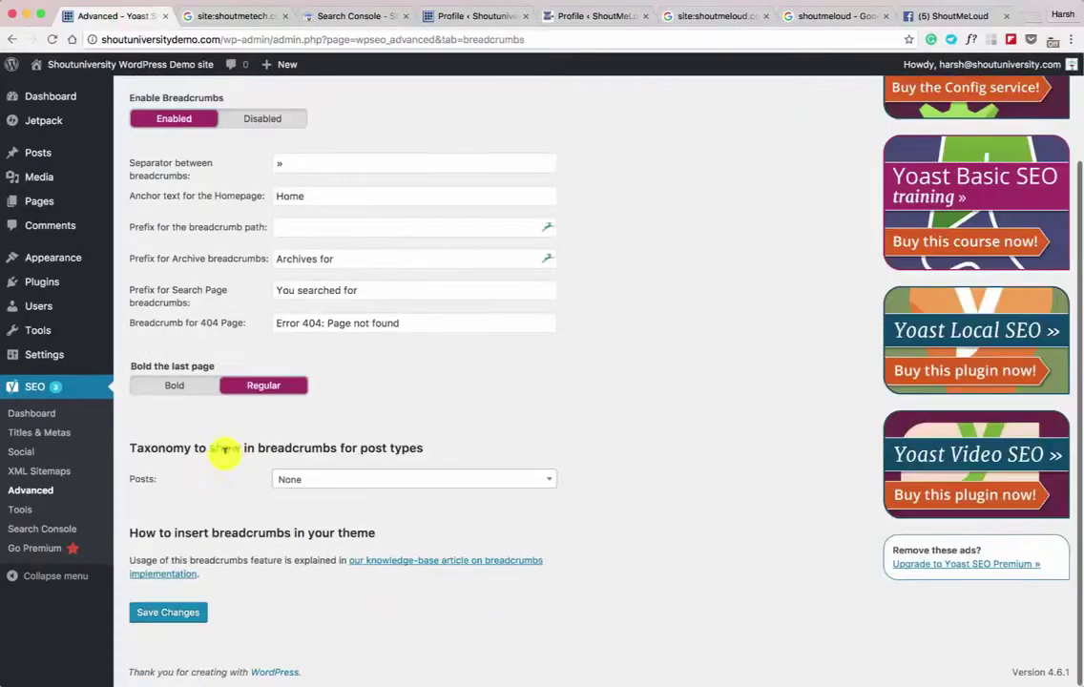
{"action": "left_click", "coordinate": [408, 480]}
{"action": "left_click", "coordinate": [388, 547]}
{"action": "left_click", "coordinate": [164, 612]}
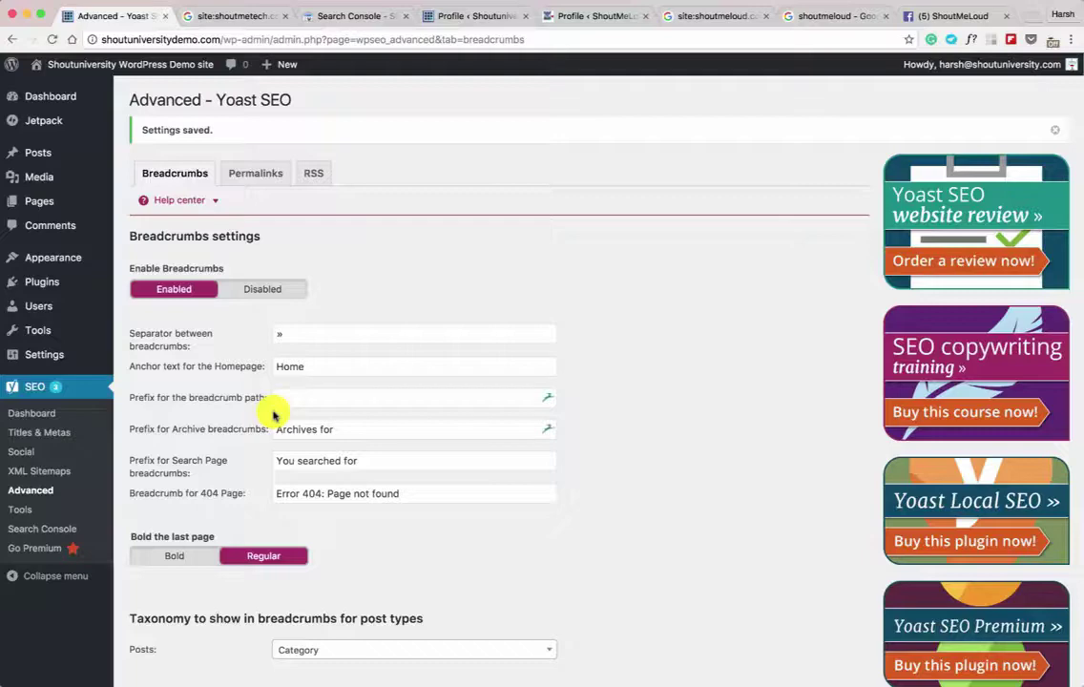
{"action": "left_click", "coordinate": [239, 175]}
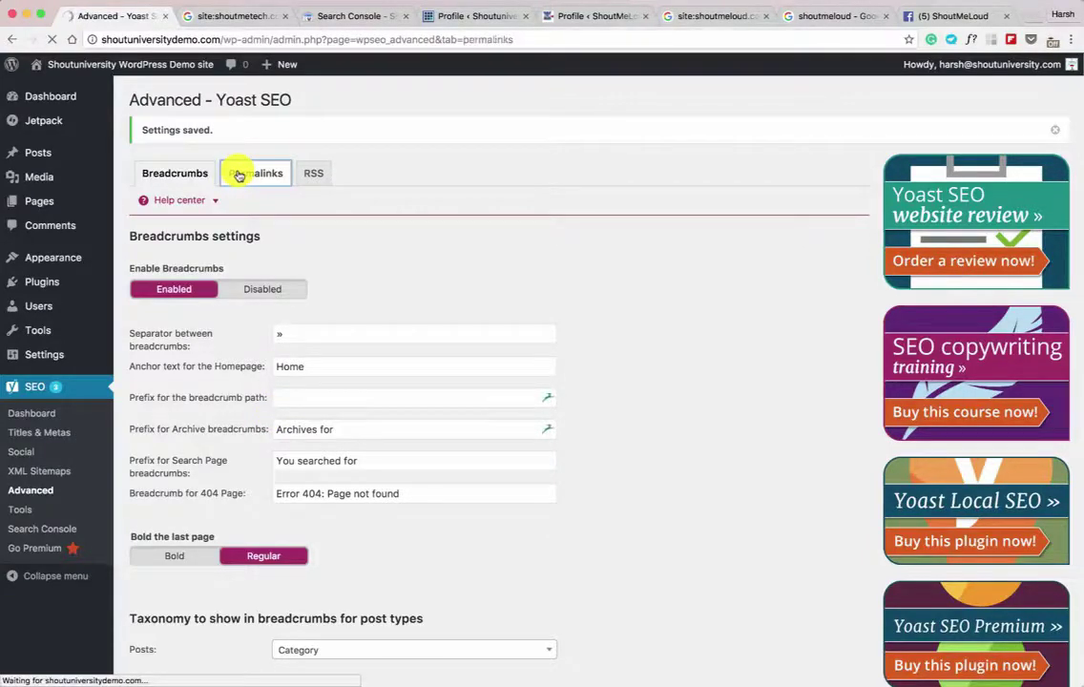
Redirect attachment URLs to the parent post, remove ?replytocom variables, and save.
{"action": "scroll", "coordinate": [261, 194], "scroll_direction": "down", "scroll_amount": 2}
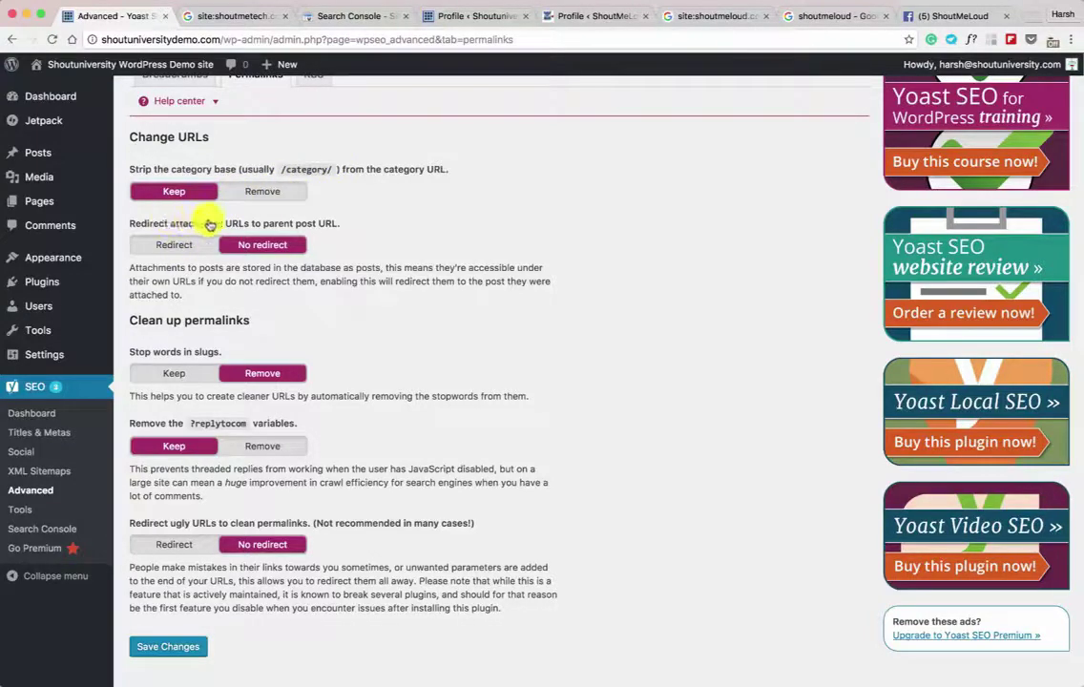
{"action": "left_click", "coordinate": [178, 247]}
{"action": "scroll", "coordinate": [224, 300], "scroll_direction": "down", "scroll_amount": 1}
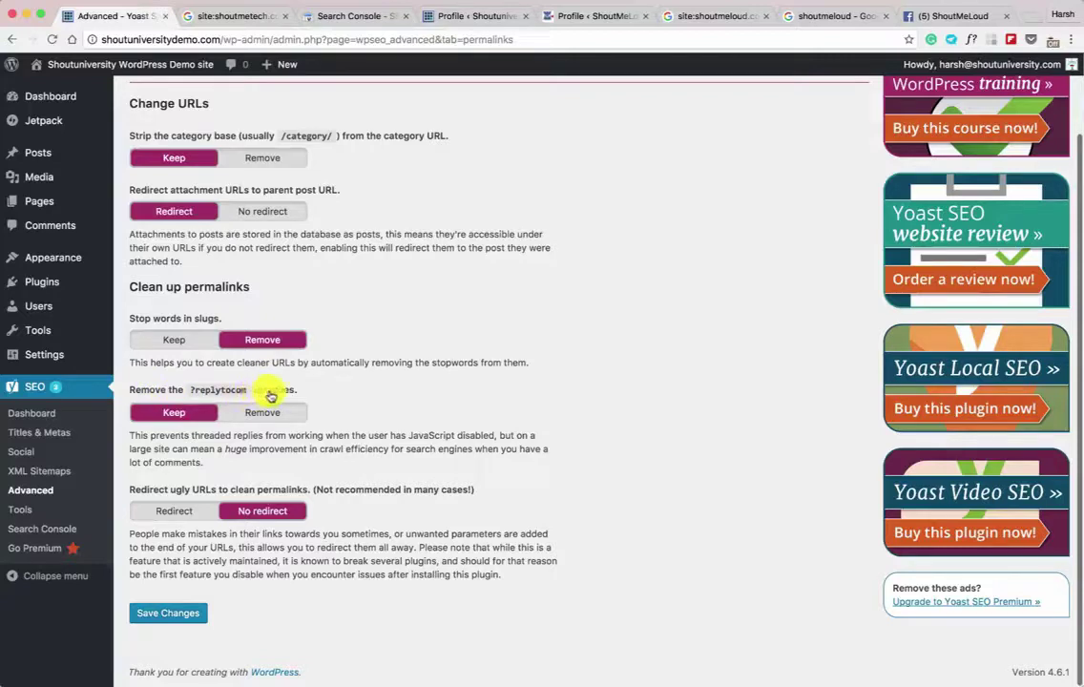
{"action": "left_click", "coordinate": [250, 412]}
{"action": "scroll", "coordinate": [275, 436], "scroll_direction": "down", "scroll_amount": 1}
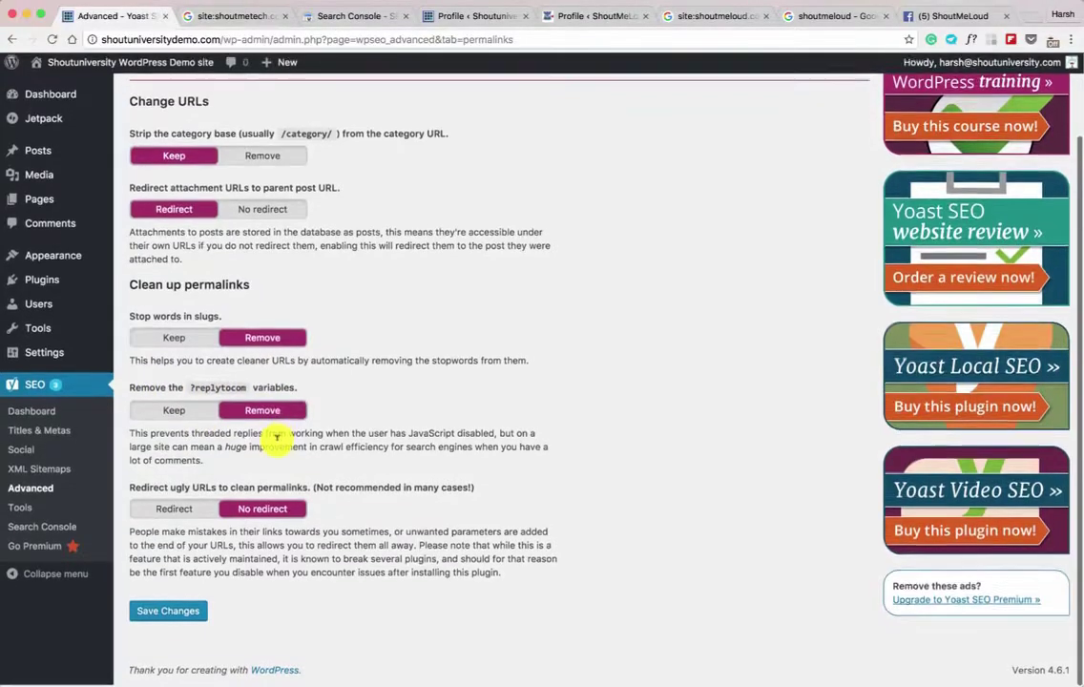
{"action": "left_click", "coordinate": [168, 614]}
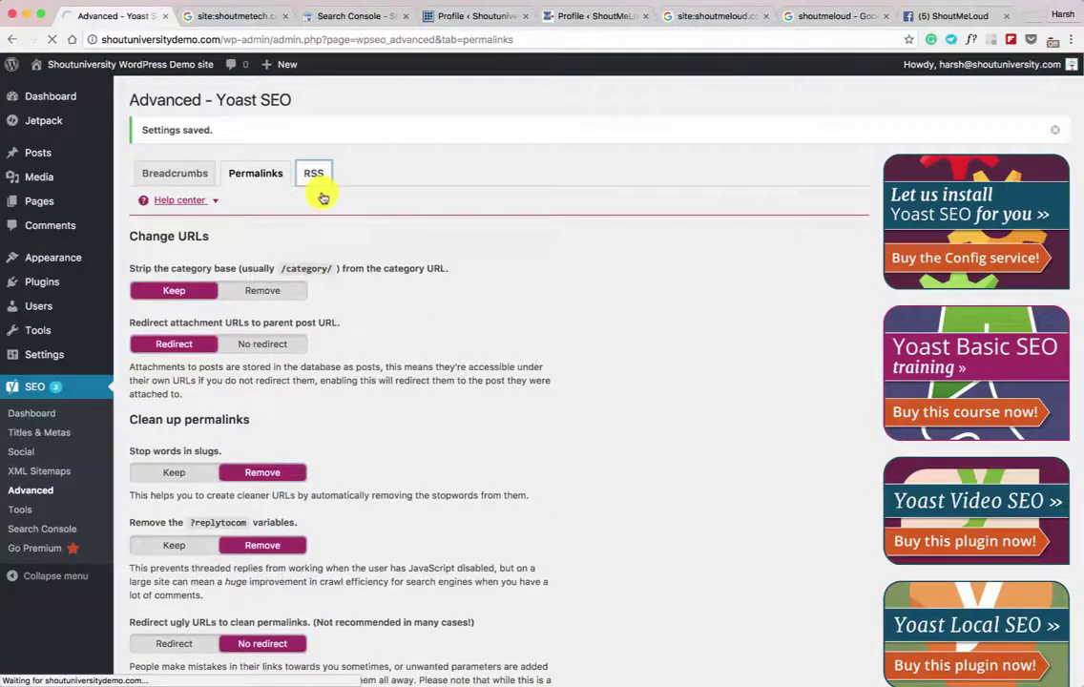
Review the RSS after-post feed text and its %POSTLINK variable, then go to Yoast Tools.
{"action": "left_click", "coordinate": [320, 194]}
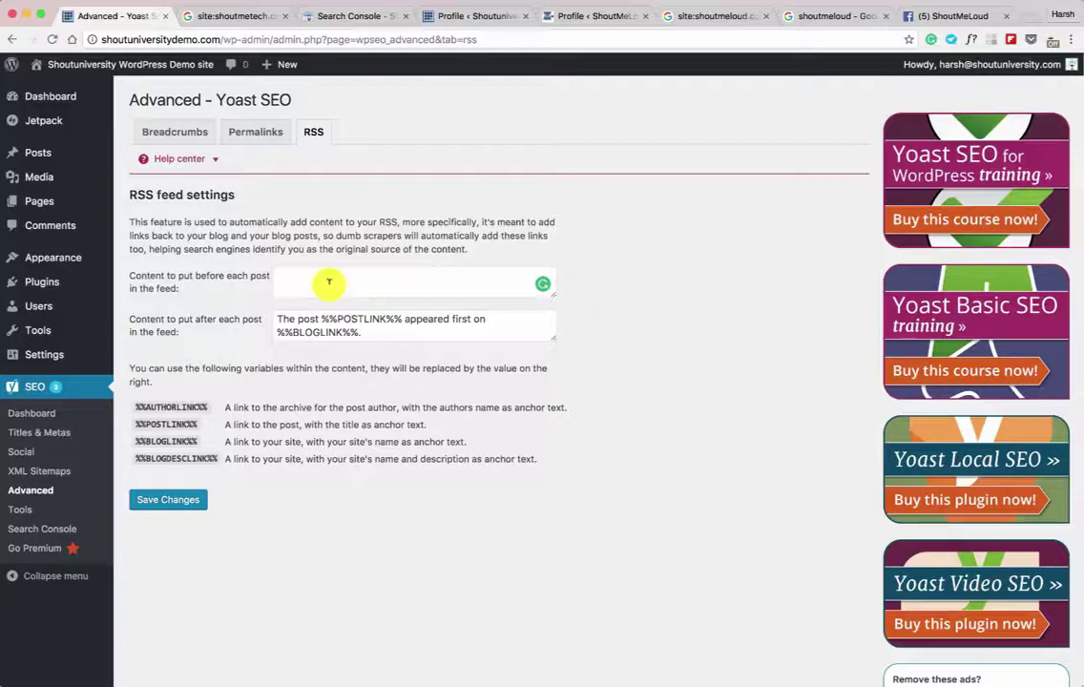
{"action": "left_click", "coordinate": [382, 328]}
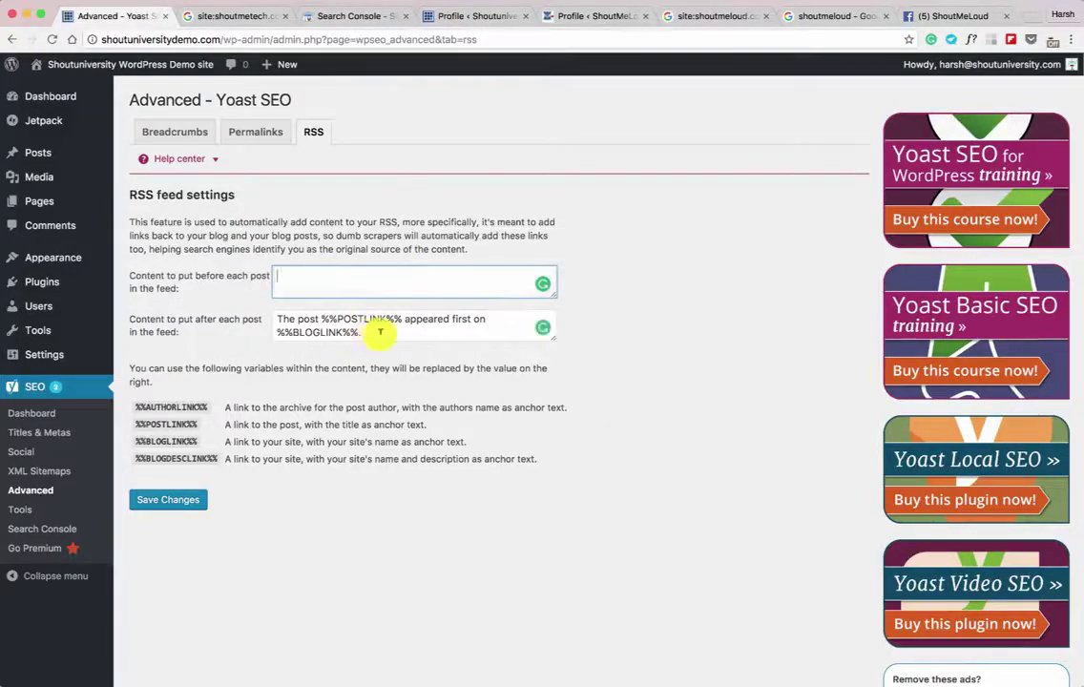
{"action": "left_click_drag", "start_coordinate": [381, 327], "coordinate": [278, 319]}
{"action": "double_click", "coordinate": [307, 319]}
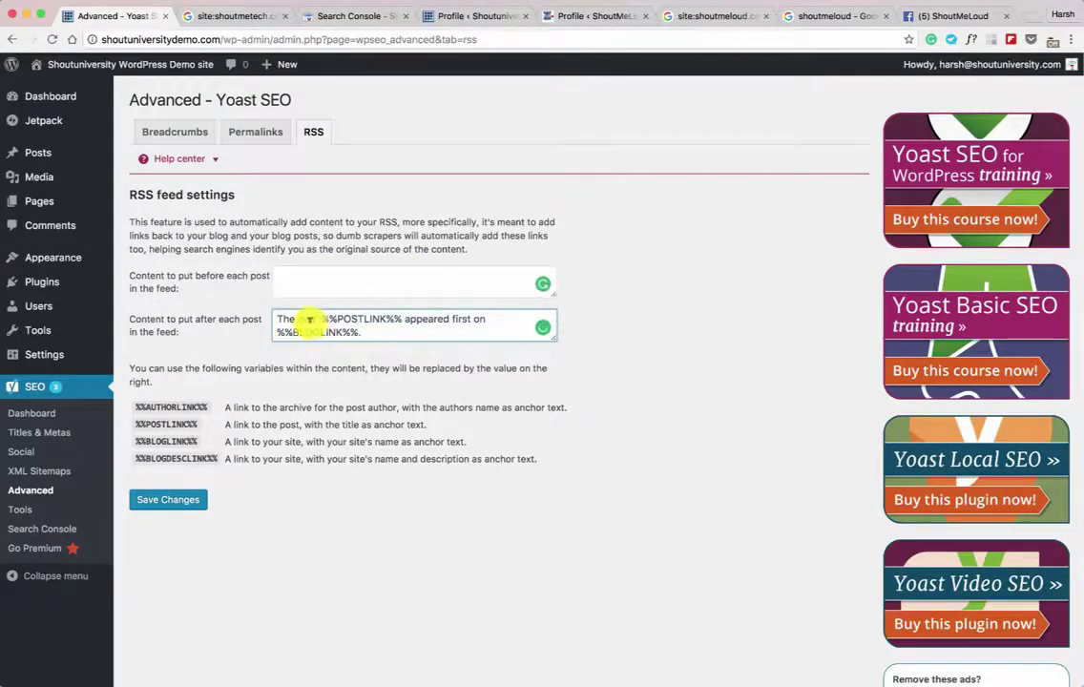
{"action": "left_click_drag", "start_coordinate": [329, 318], "coordinate": [272, 338]}
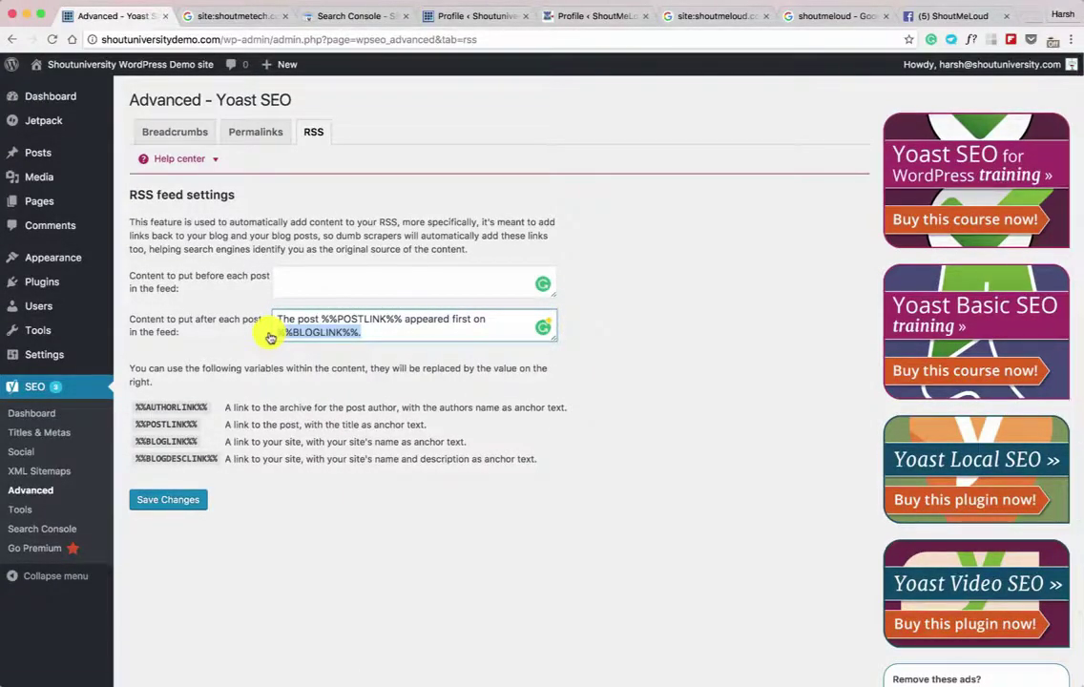
{"action": "left_click", "coordinate": [21, 518]}
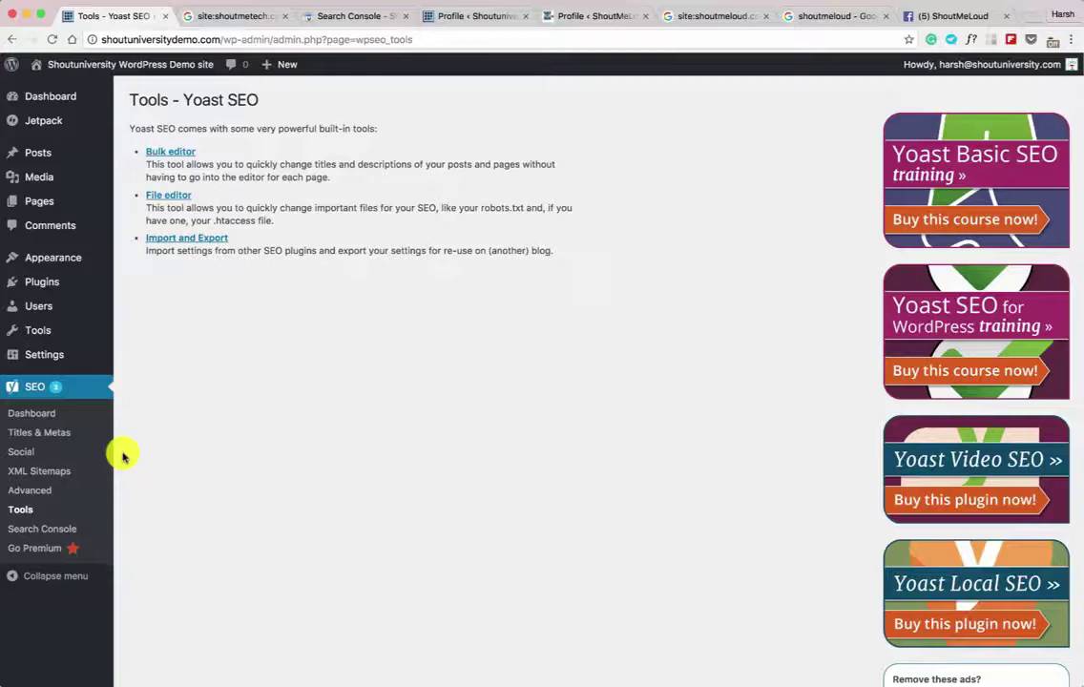
Create a robots.txt with User-agent: *, Disallow /wp-admin/ and Allow /wp-admin/admin-ajax.php.
{"action": "left_click", "coordinate": [169, 195], "text": "super"}
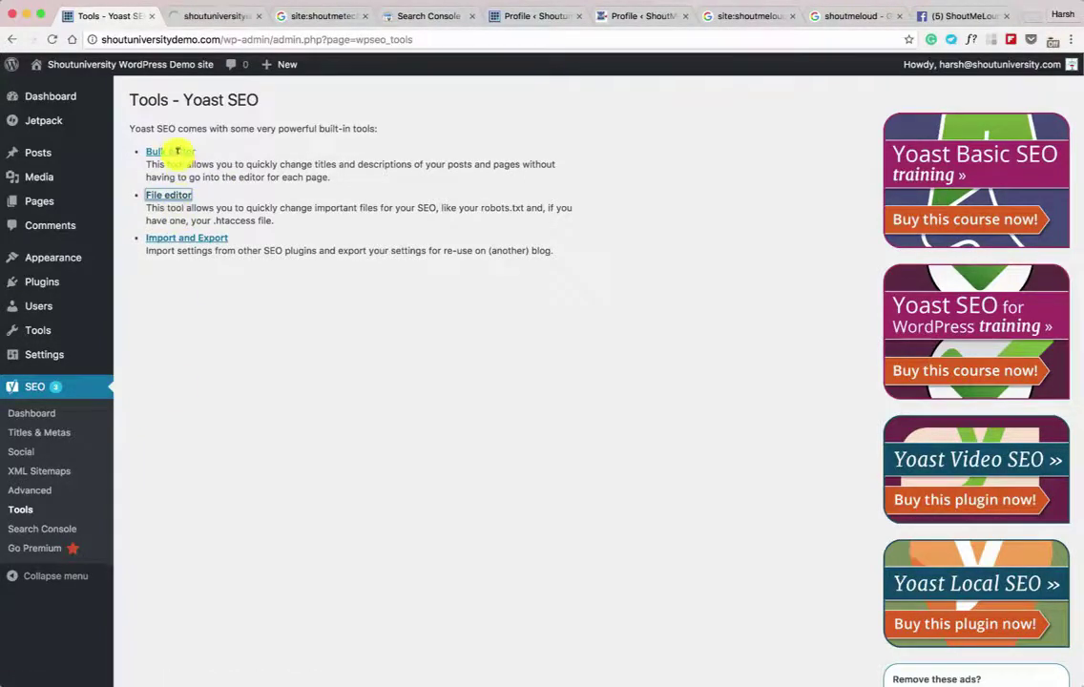
{"action": "left_click", "coordinate": [215, 19]}
{"action": "scroll", "coordinate": [226, 217], "scroll_direction": "down", "scroll_amount": 3}
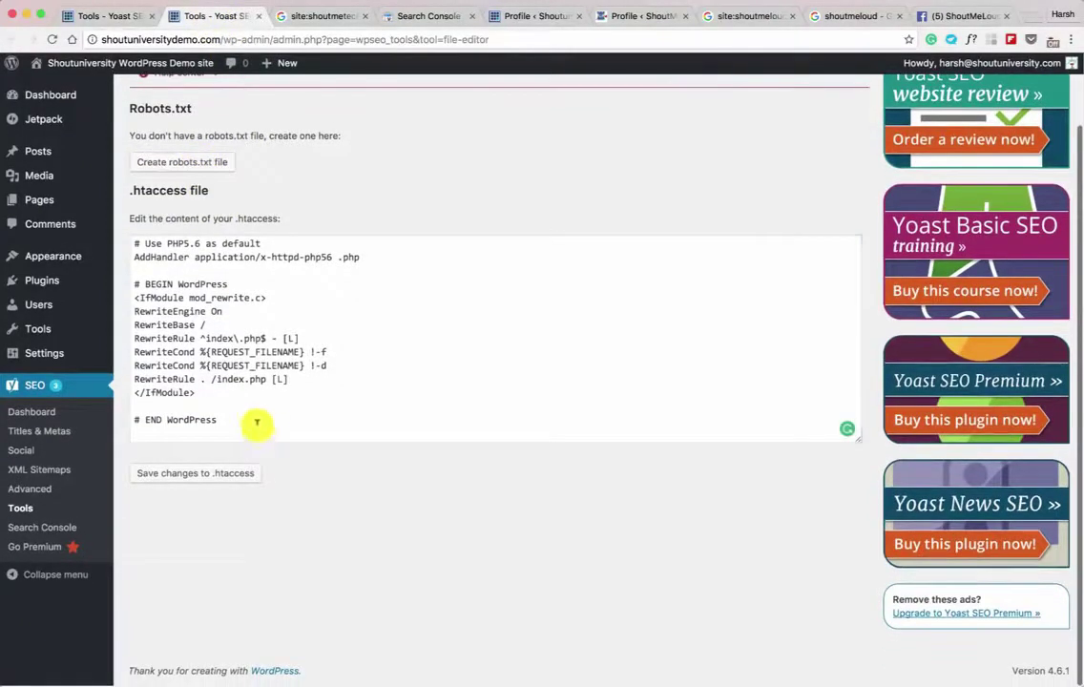
{"action": "left_click_drag", "start_coordinate": [259, 423], "coordinate": [121, 258]}
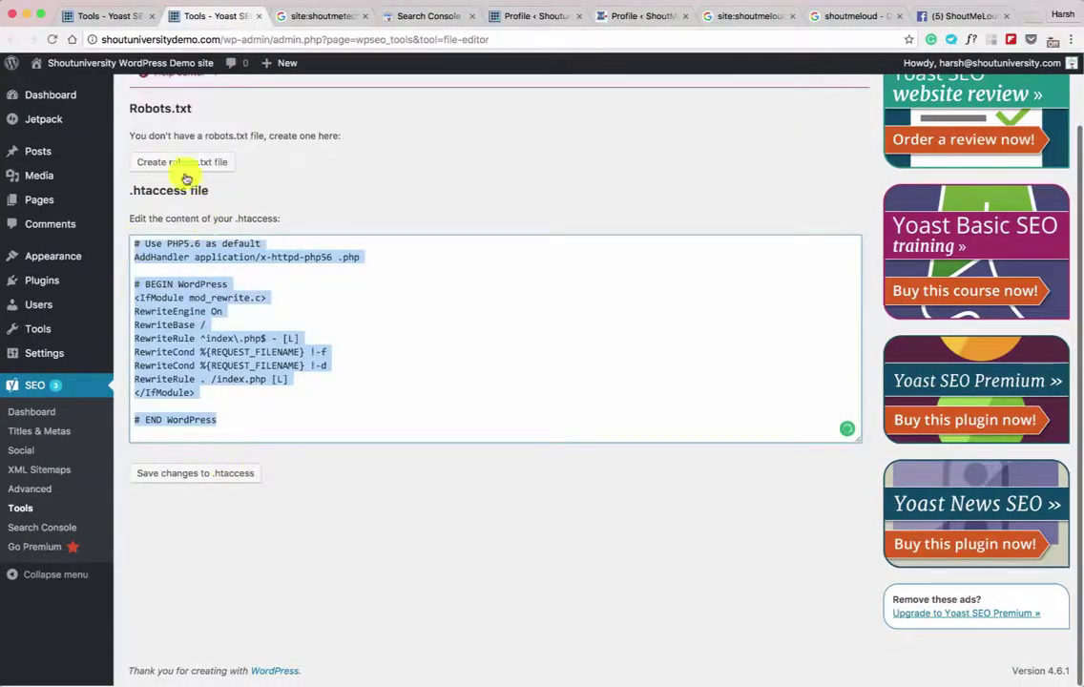
{"action": "left_click", "coordinate": [184, 164]}
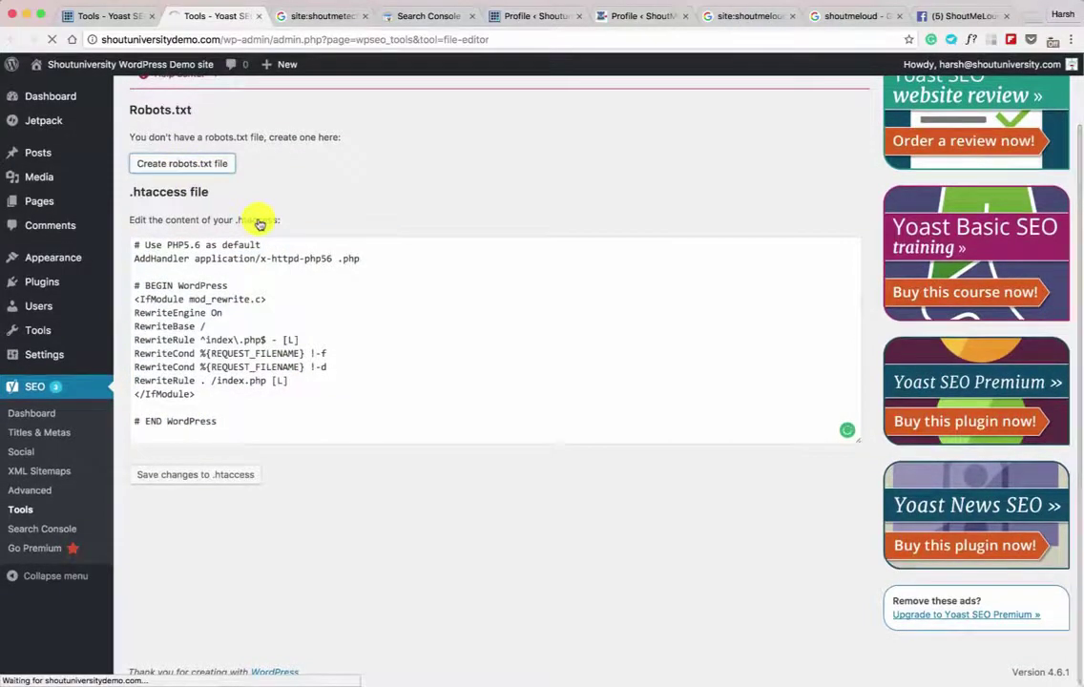
{"action": "scroll", "coordinate": [254, 286], "scroll_direction": "down", "scroll_amount": 3}
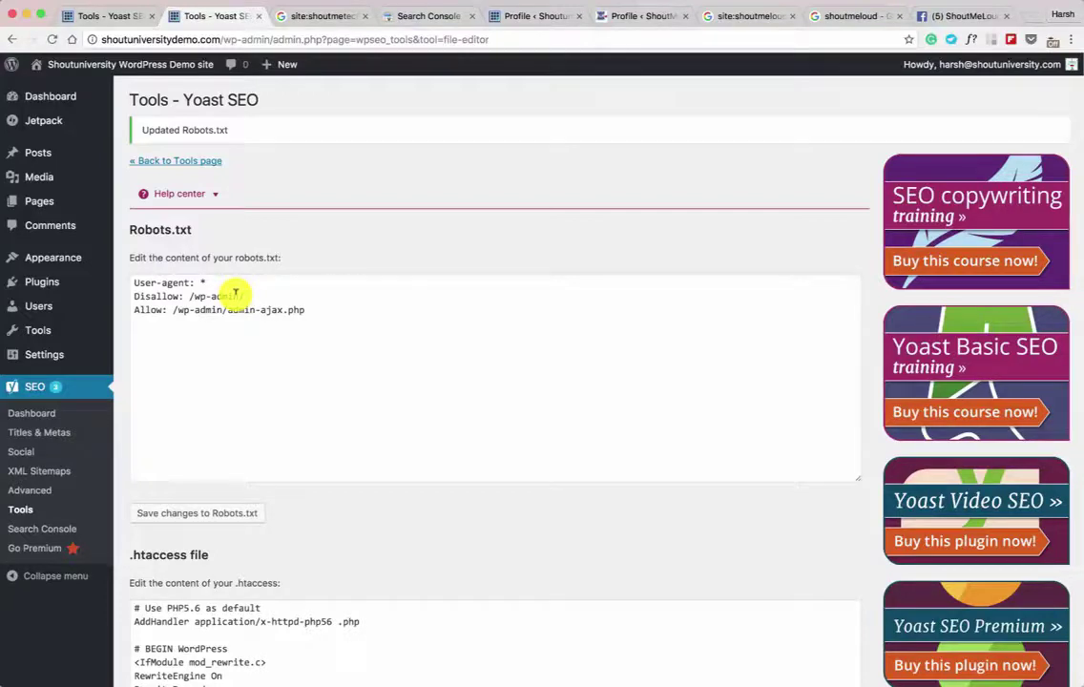
{"action": "left_click", "coordinate": [199, 160]}
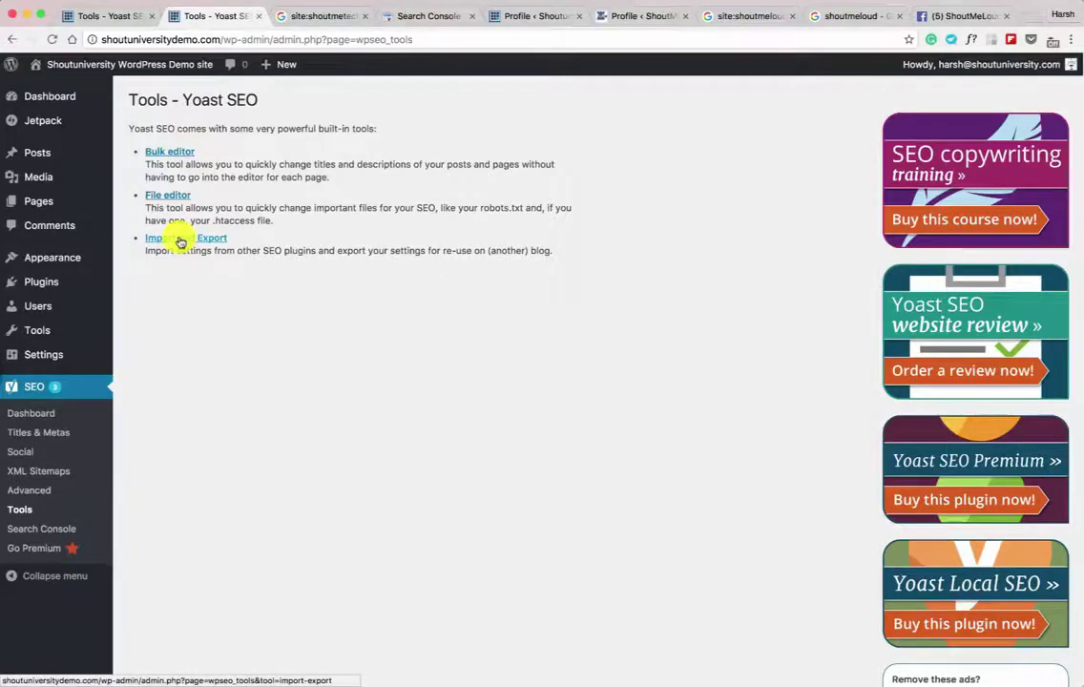
{"action": "left_click", "coordinate": [178, 159], "text": "super"}
{"action": "left_click", "coordinate": [279, 16]}
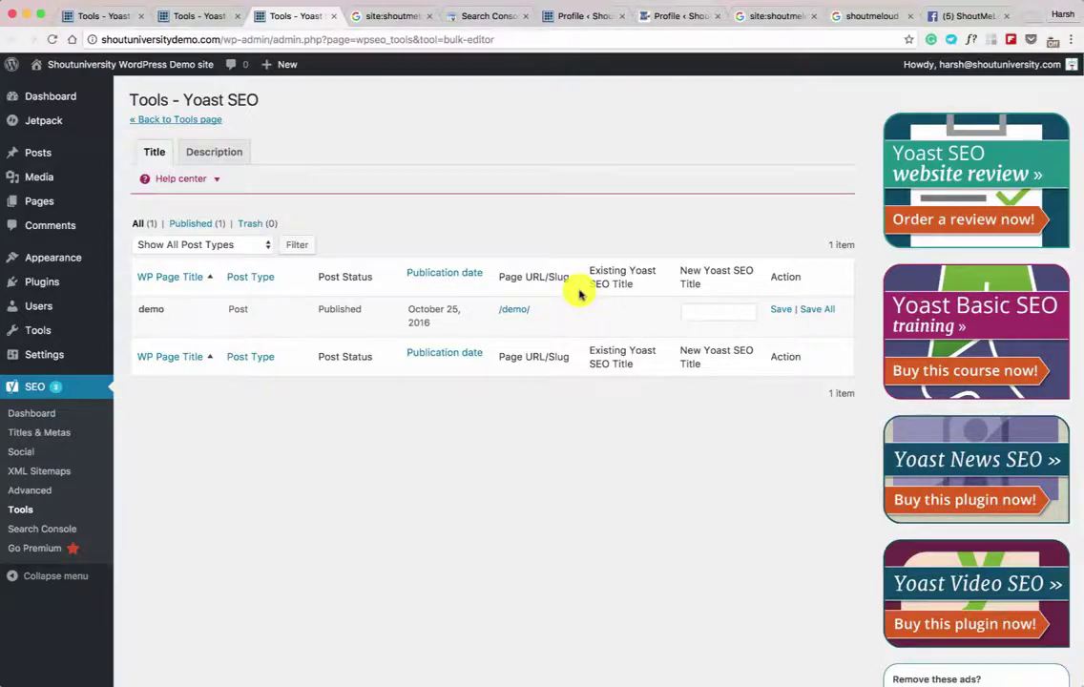
{"action": "left_click", "coordinate": [197, 156]}
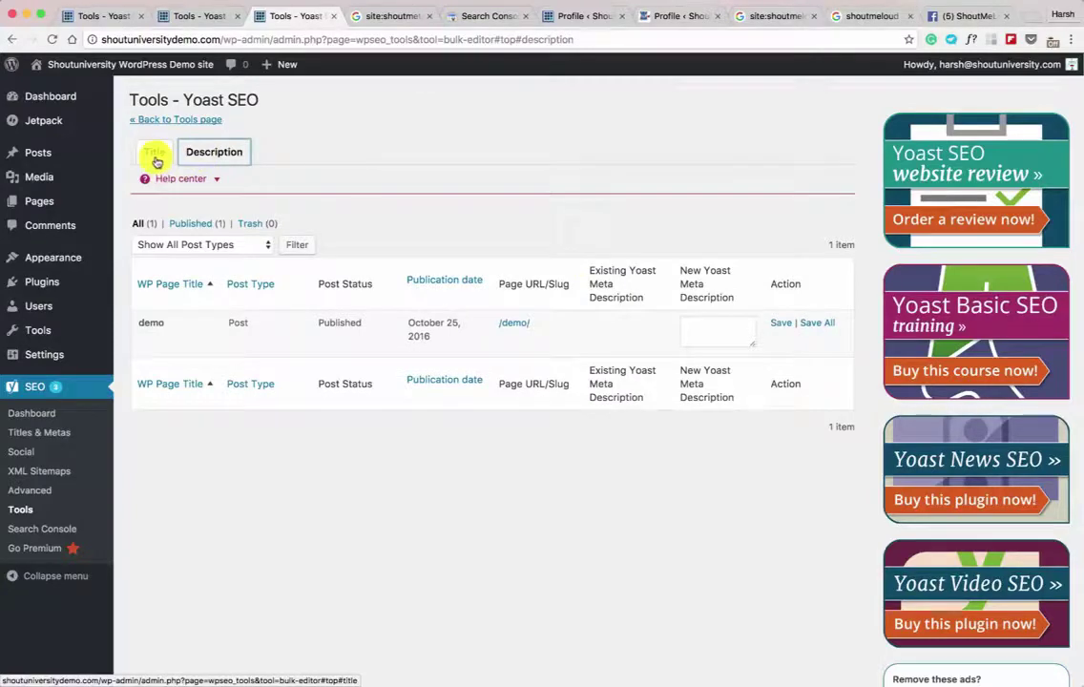
{"action": "left_click", "coordinate": [332, 17]}
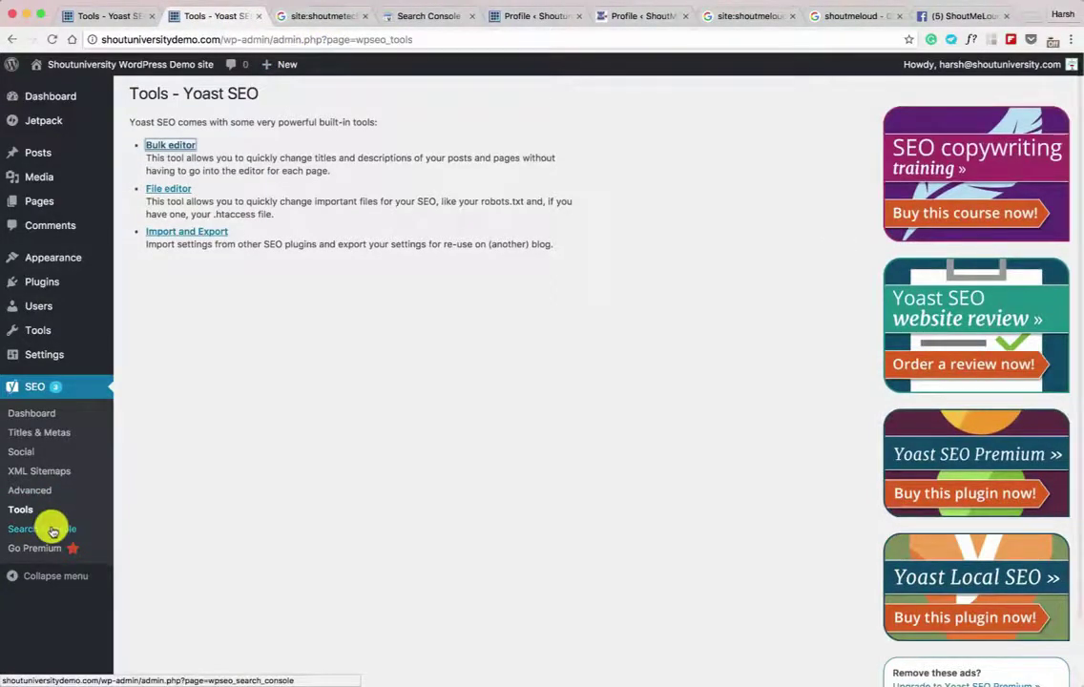
Authenticate Yoast Search Console using a Google authorization code.
{"action": "left_click", "coordinate": [53, 531]}
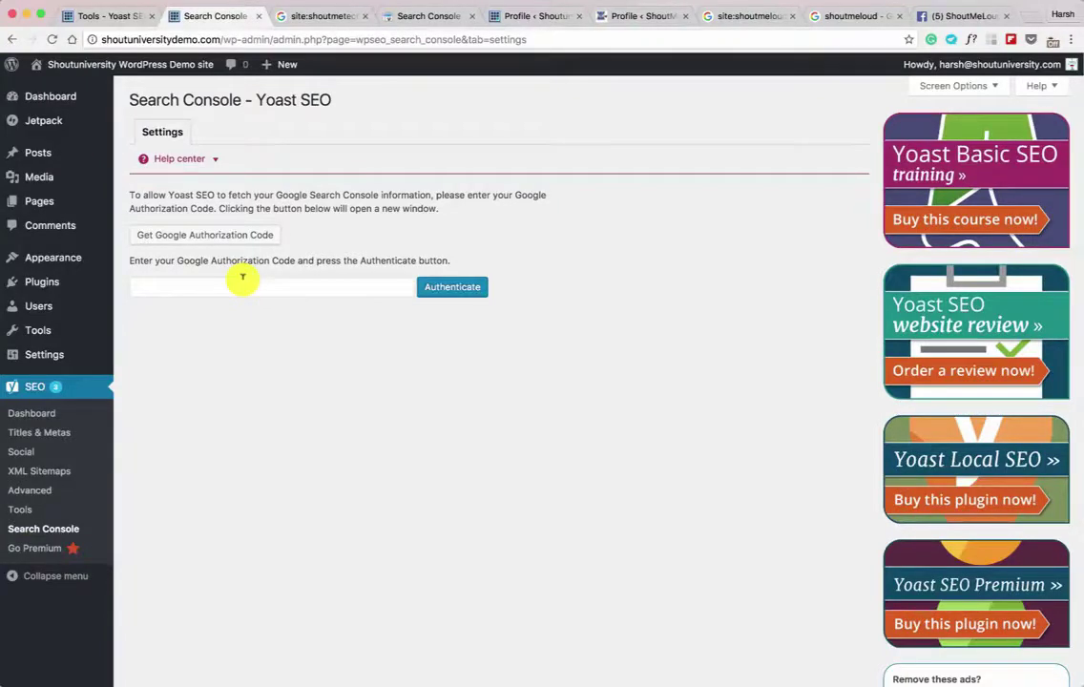
{"action": "left_click", "coordinate": [231, 239]}
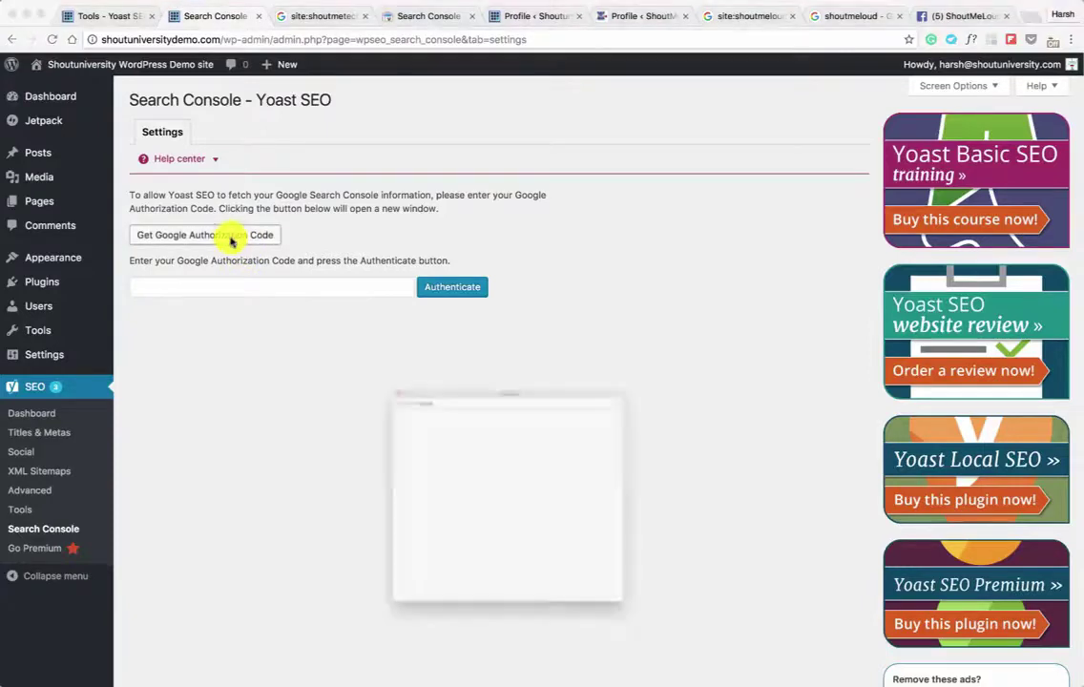
{"action": "left_click", "coordinate": [626, 628]}
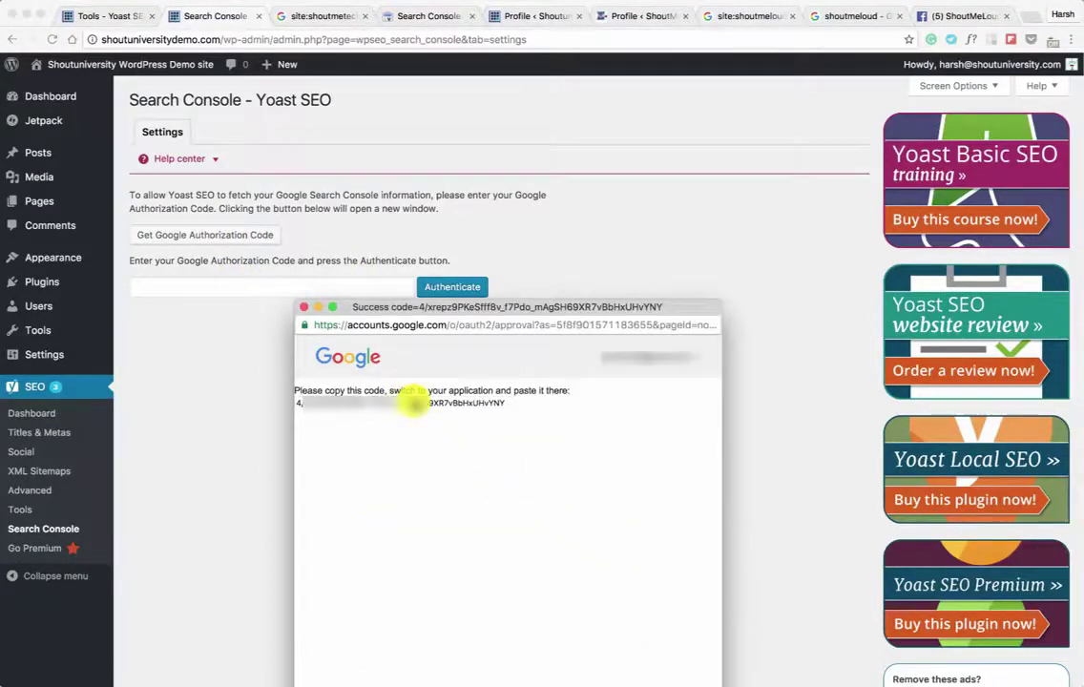
{"action": "double_click", "coordinate": [412, 402]}
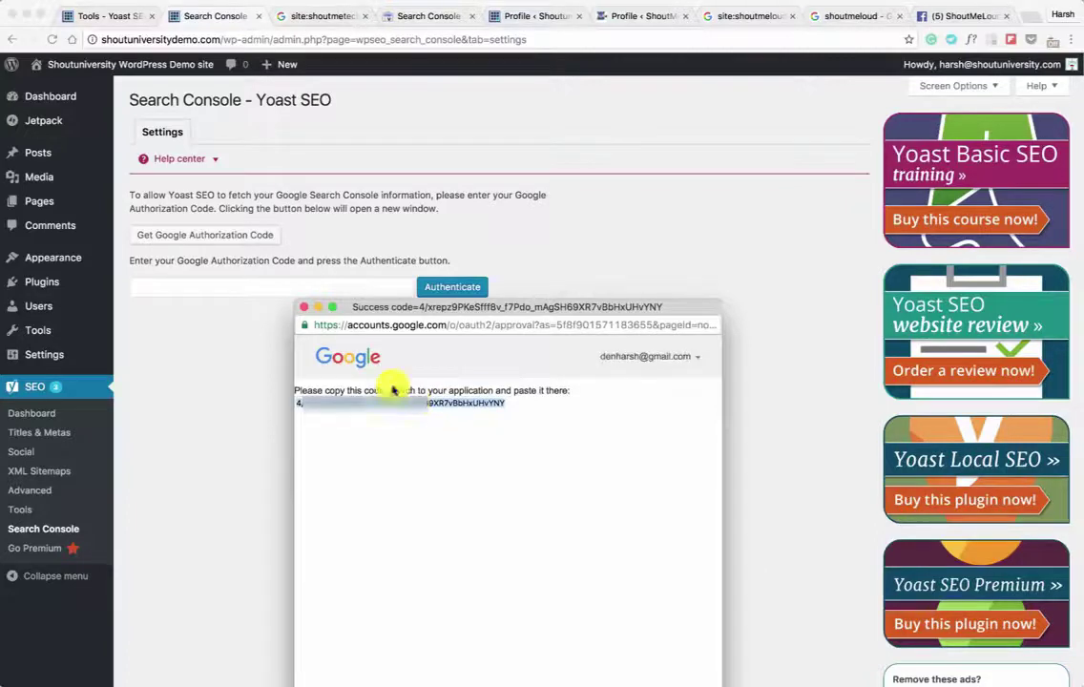
{"action": "left_click", "coordinate": [303, 307]}
{"action": "left_click", "coordinate": [301, 285]}
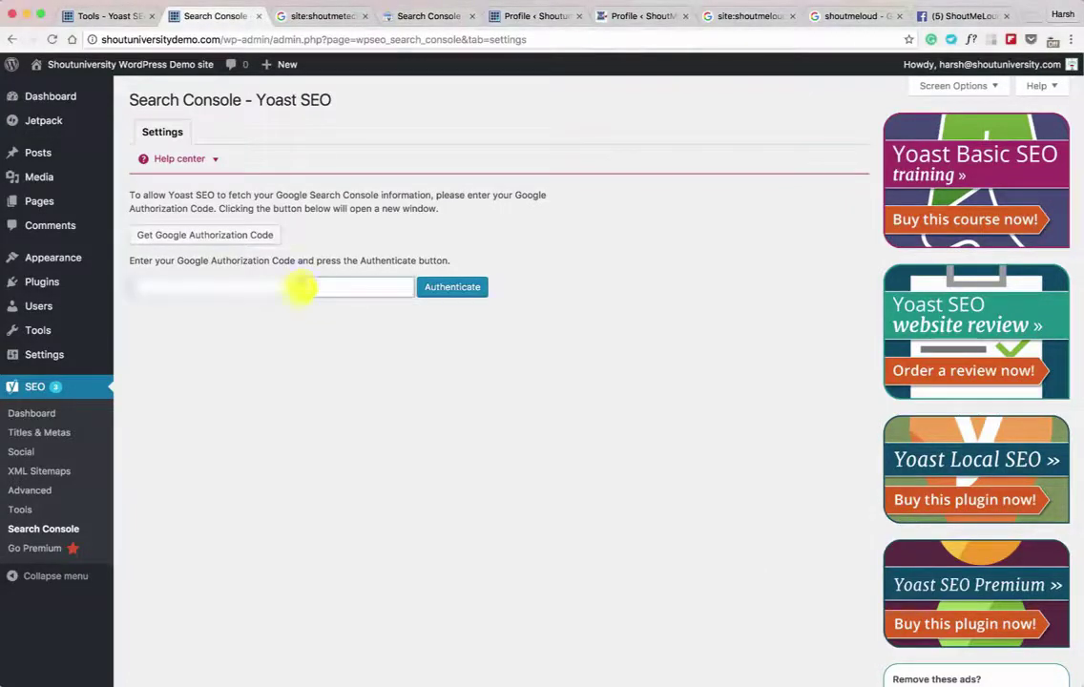
{"action": "key", "text": "super+v"}
{"action": "left_click", "coordinate": [446, 287]}
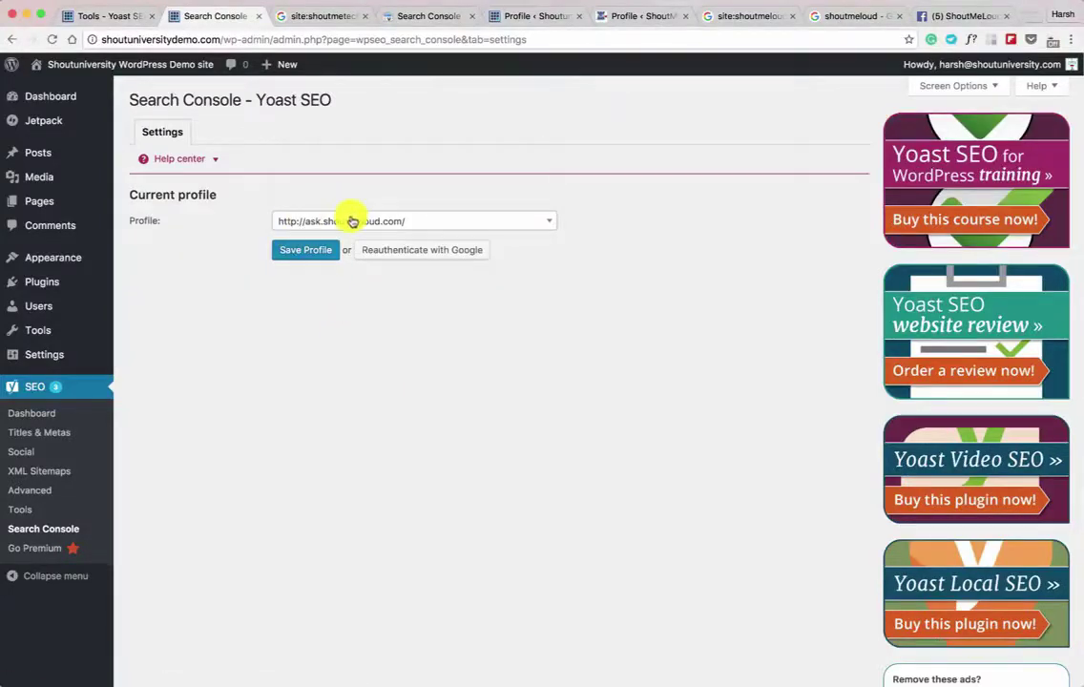
Select and save the shoutuniversitydemo.com Search Console profile.
{"action": "left_click", "coordinate": [351, 218]}
{"action": "type", "text": "shoutun"}
{"action": "key", "text": "Return"}
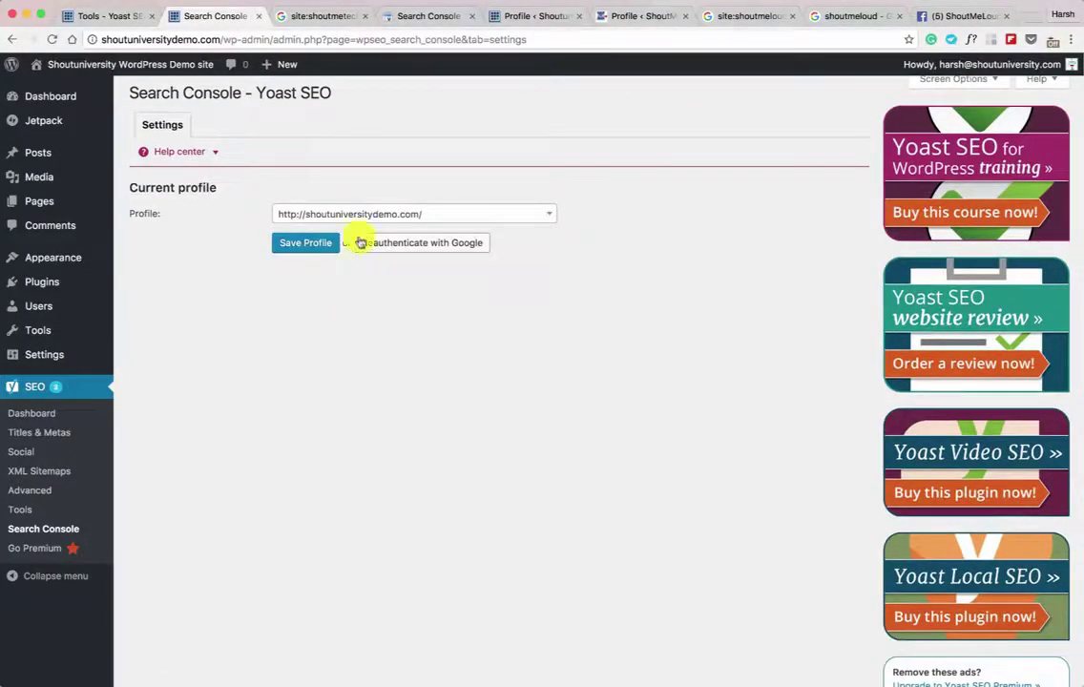
{"action": "left_click", "coordinate": [305, 246]}
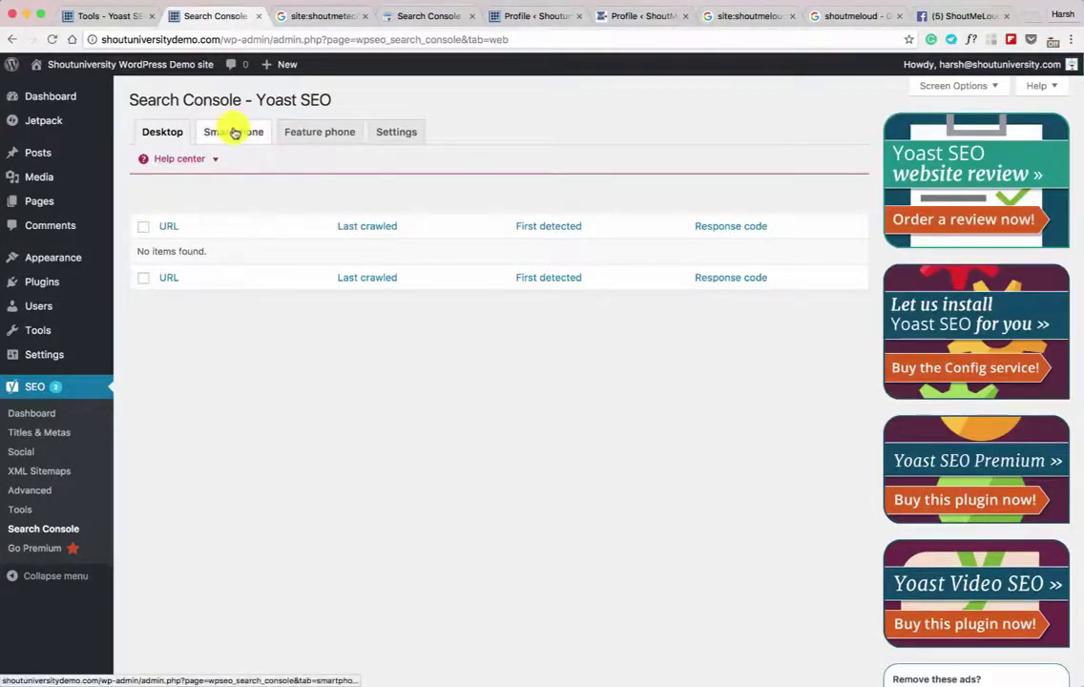
{"action": "left_click", "coordinate": [625, 18]}
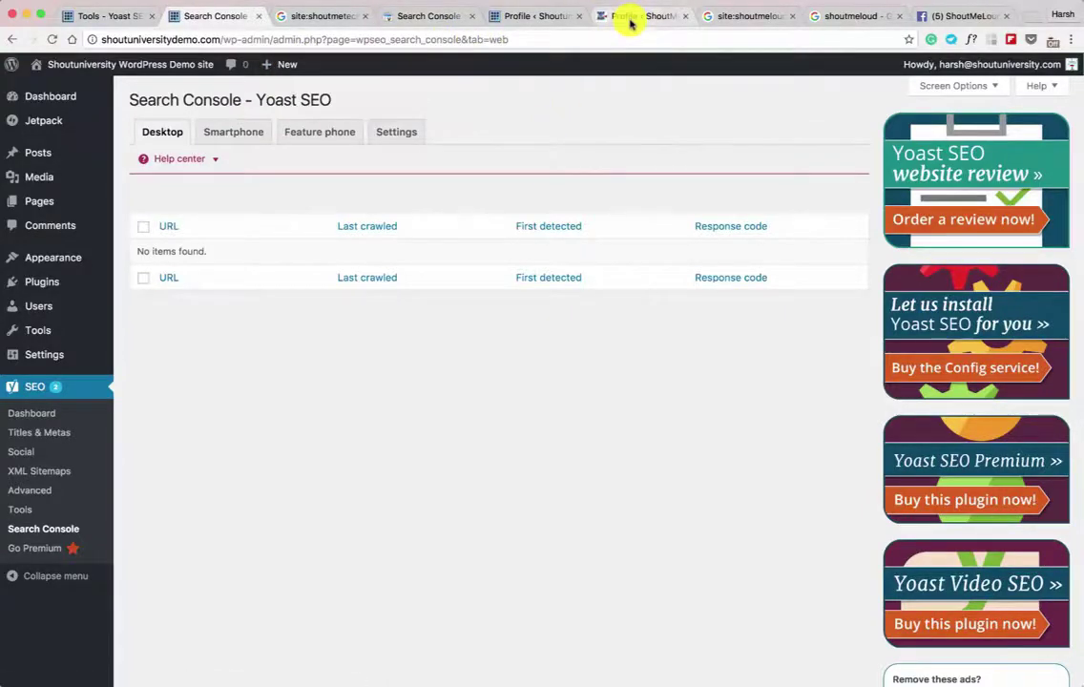
{"action": "key", "text": "super+bracketleft"}
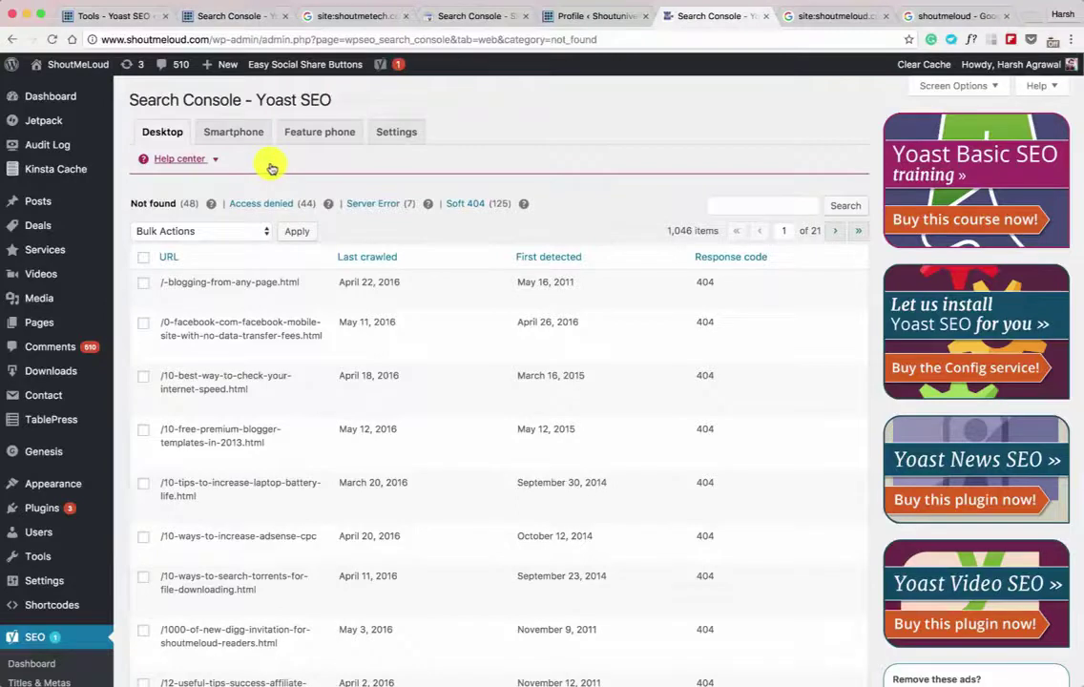
{"action": "mouse_move", "coordinate": [191, 277]}
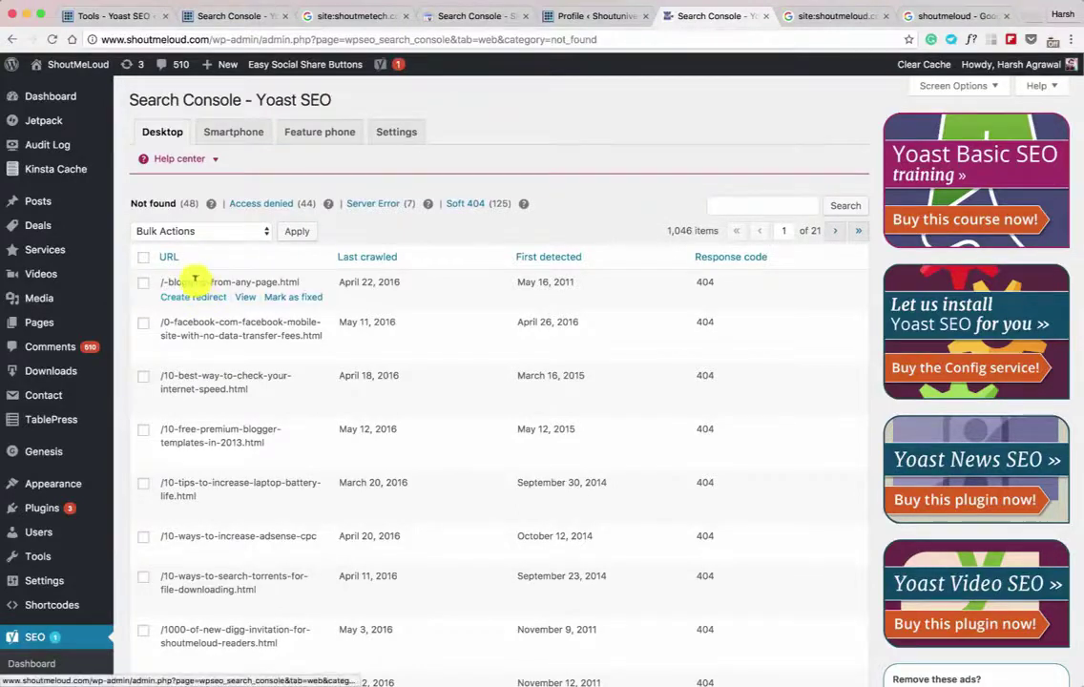
{"action": "double_click", "coordinate": [706, 283]}
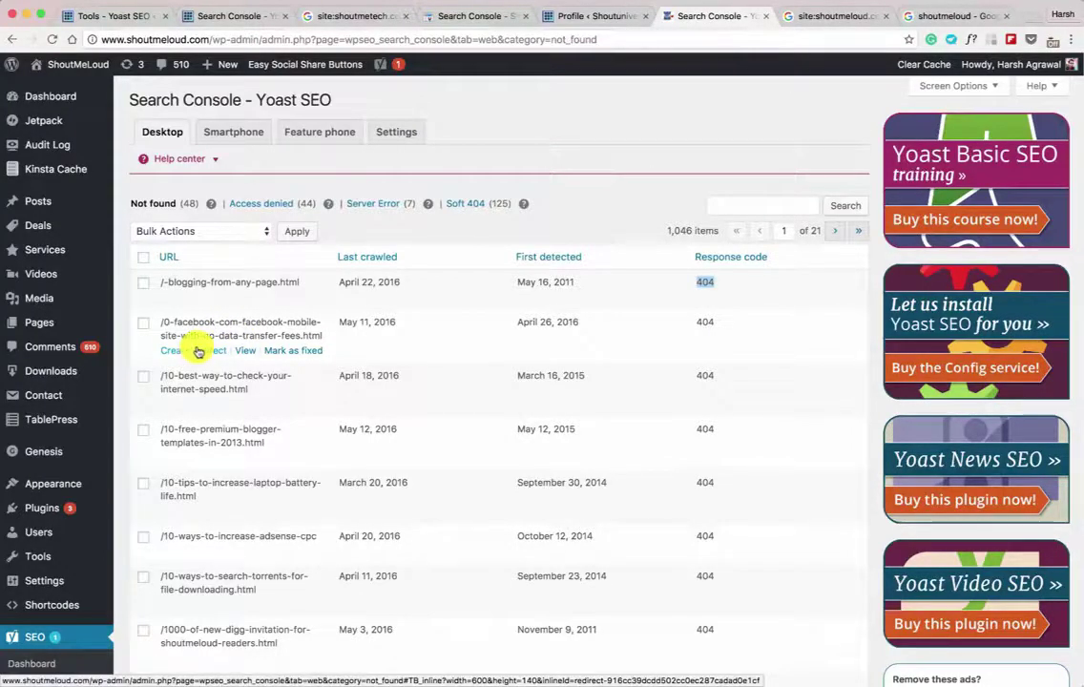
{"action": "scroll", "coordinate": [199, 343], "scroll_direction": "down", "scroll_amount": 5}
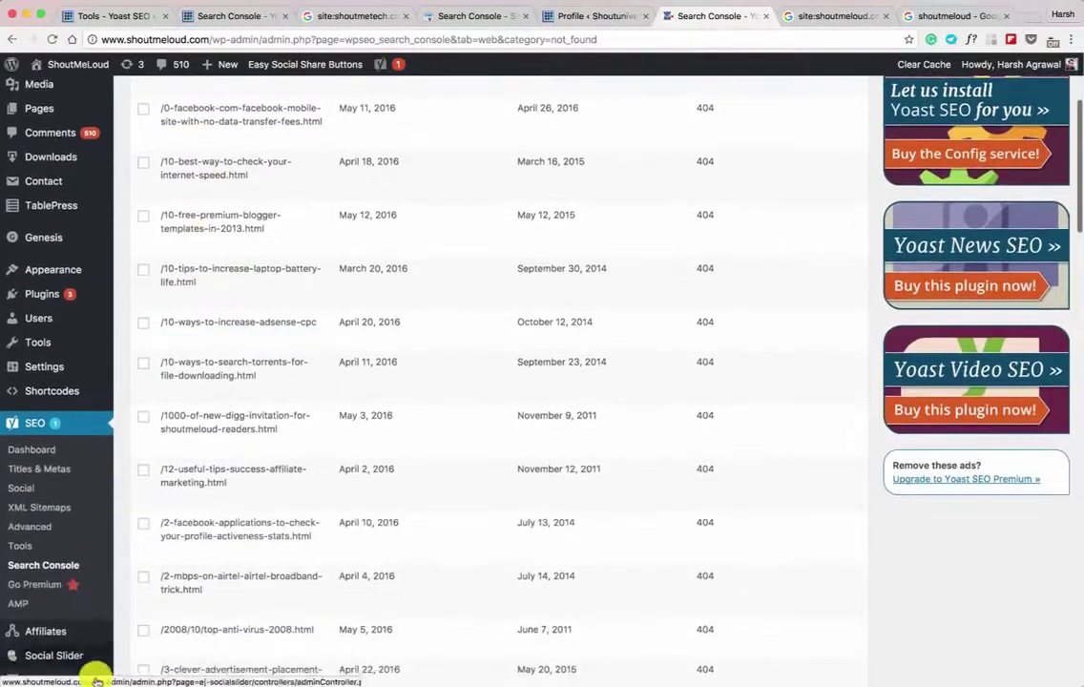
{"action": "scroll", "coordinate": [54, 590], "scroll_direction": "up", "scroll_amount": 5}
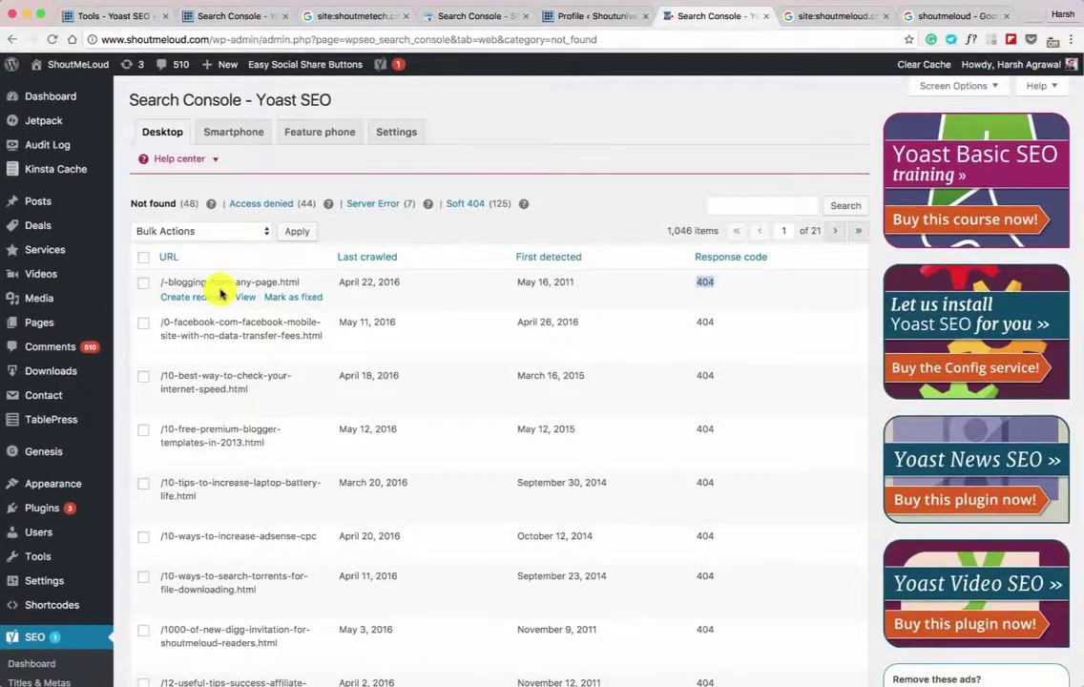
{"action": "scroll", "coordinate": [217, 298], "scroll_direction": "down", "scroll_amount": 4}
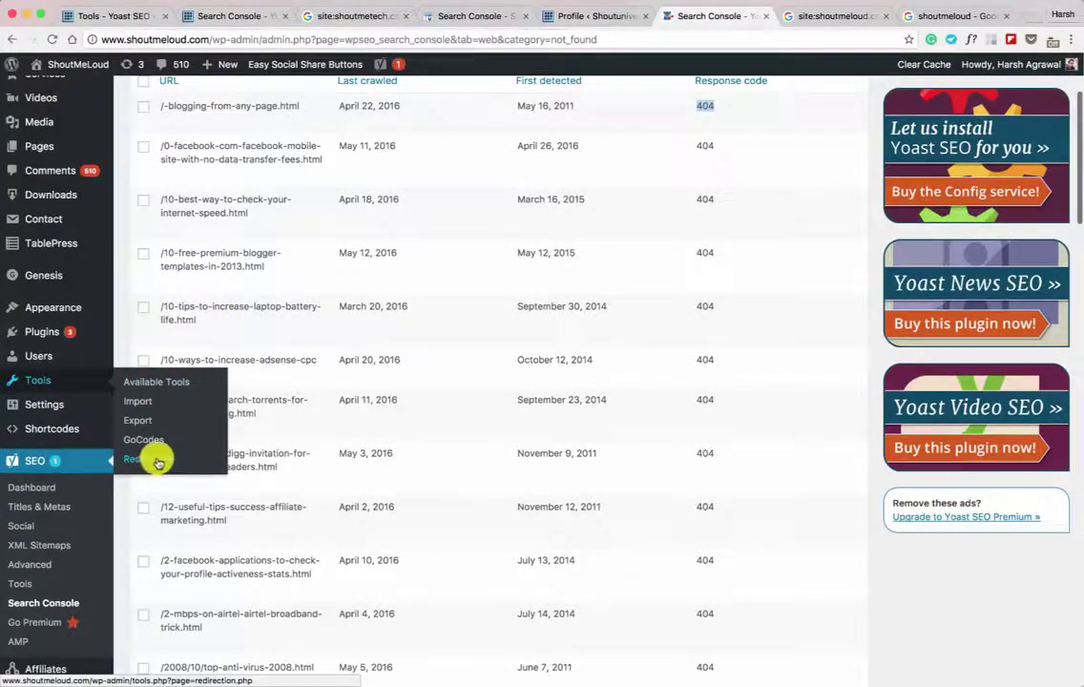
{"action": "scroll", "coordinate": [324, 361], "scroll_direction": "up", "scroll_amount": 4}
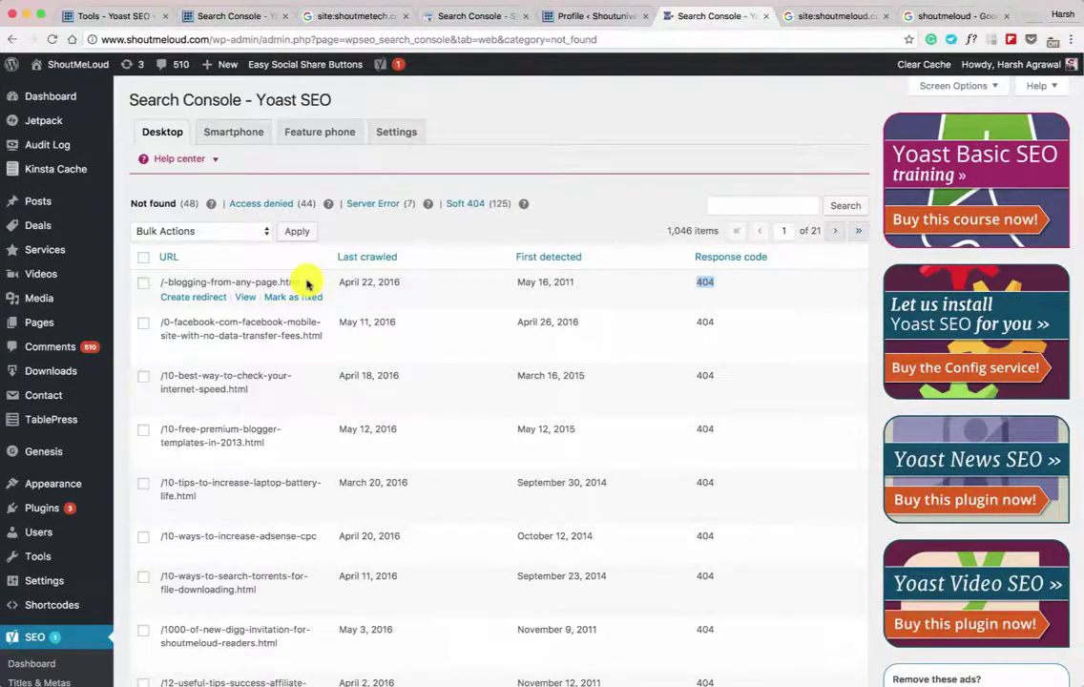
{"action": "scroll", "coordinate": [305, 284], "scroll_direction": "down", "scroll_amount": 1}
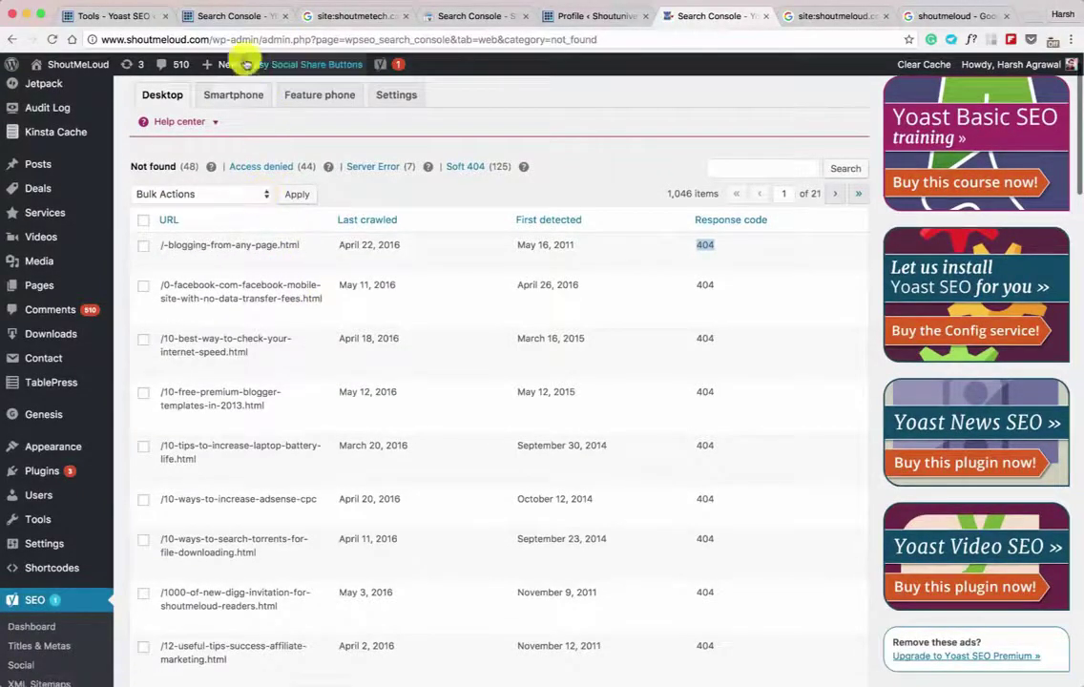
{"action": "left_click", "coordinate": [229, 18]}
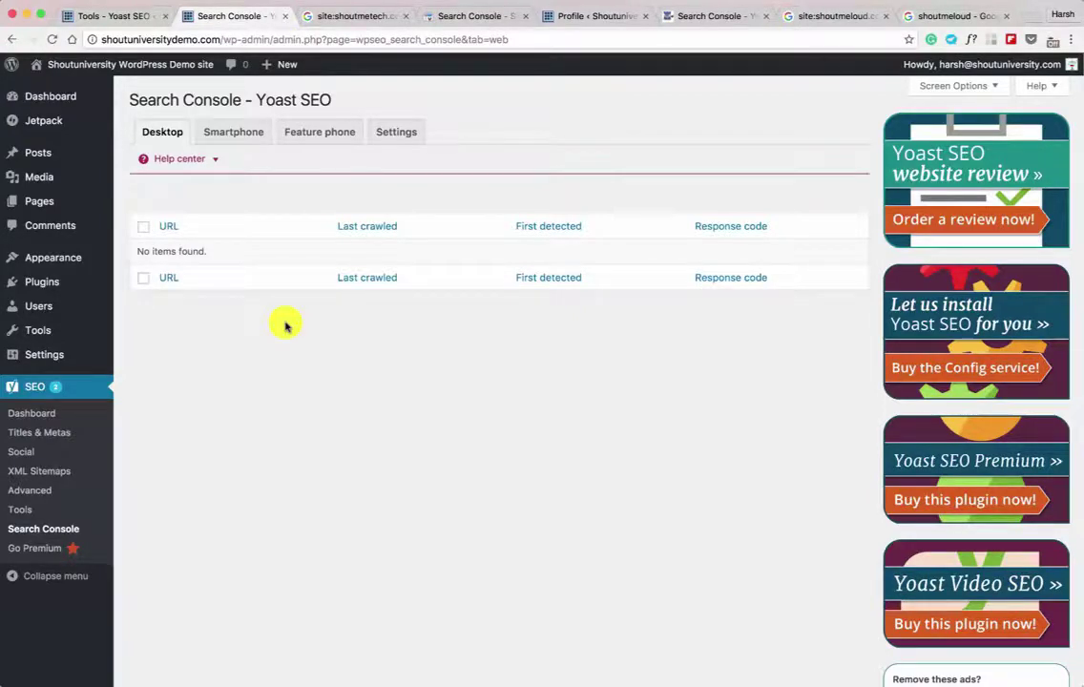
Start a new post and bring its empty Yoast SEO snippet preview into view.
{"action": "left_click", "coordinate": [273, 91]}
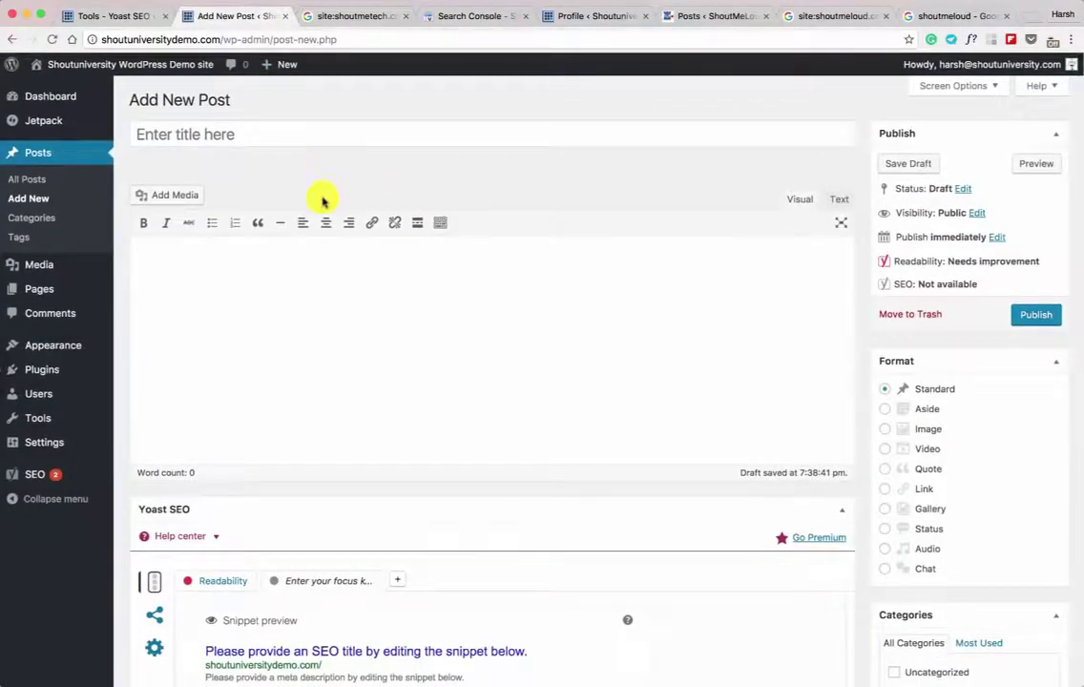
{"action": "scroll", "coordinate": [320, 191], "scroll_direction": "down", "scroll_amount": 5}
{"action": "scroll", "coordinate": [325, 193], "scroll_direction": "down", "scroll_amount": 1}
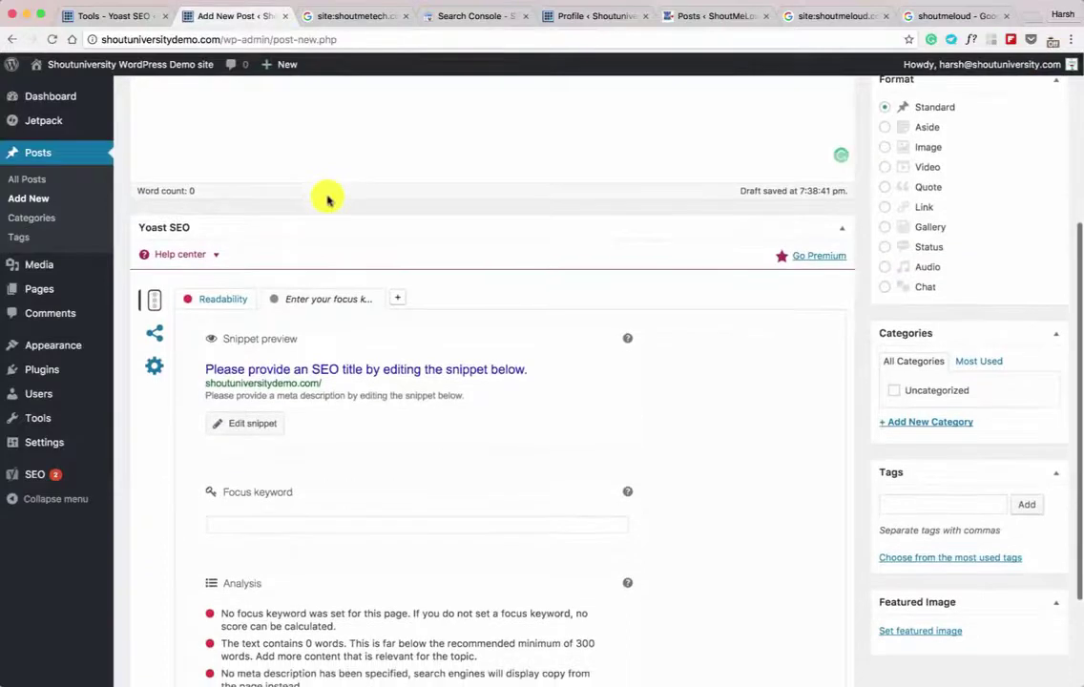
{"action": "scroll", "coordinate": [477, 513], "scroll_direction": "down", "scroll_amount": 2}
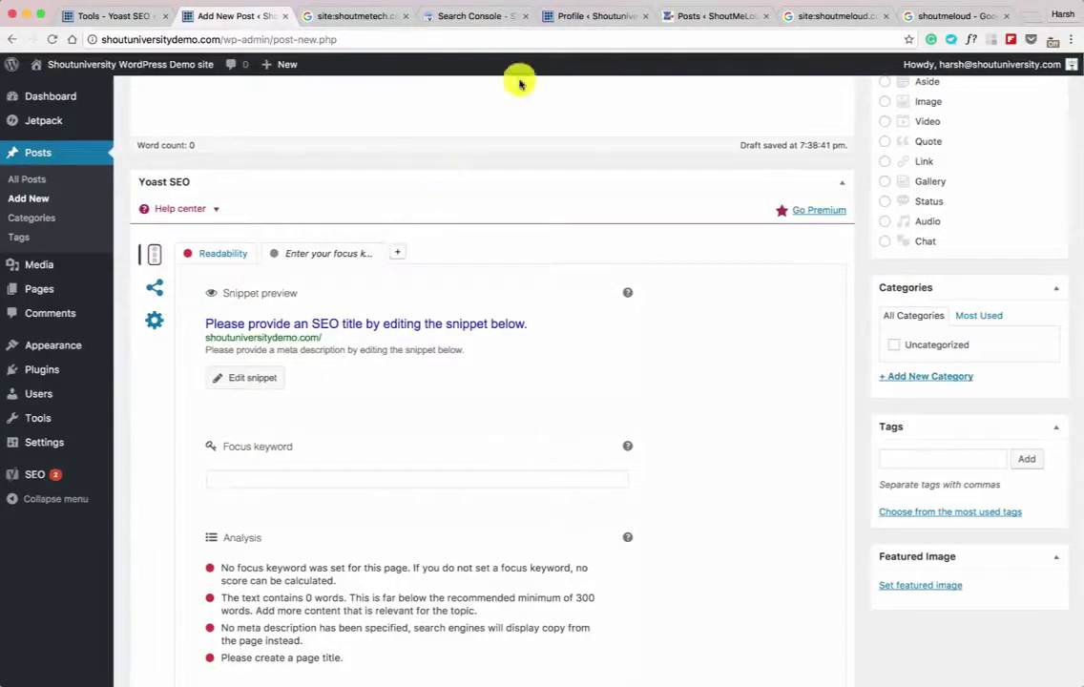
Open the Yoast snippet editor on the multilingual post's Edit Post page.
{"action": "left_click", "coordinate": [692, 17]}
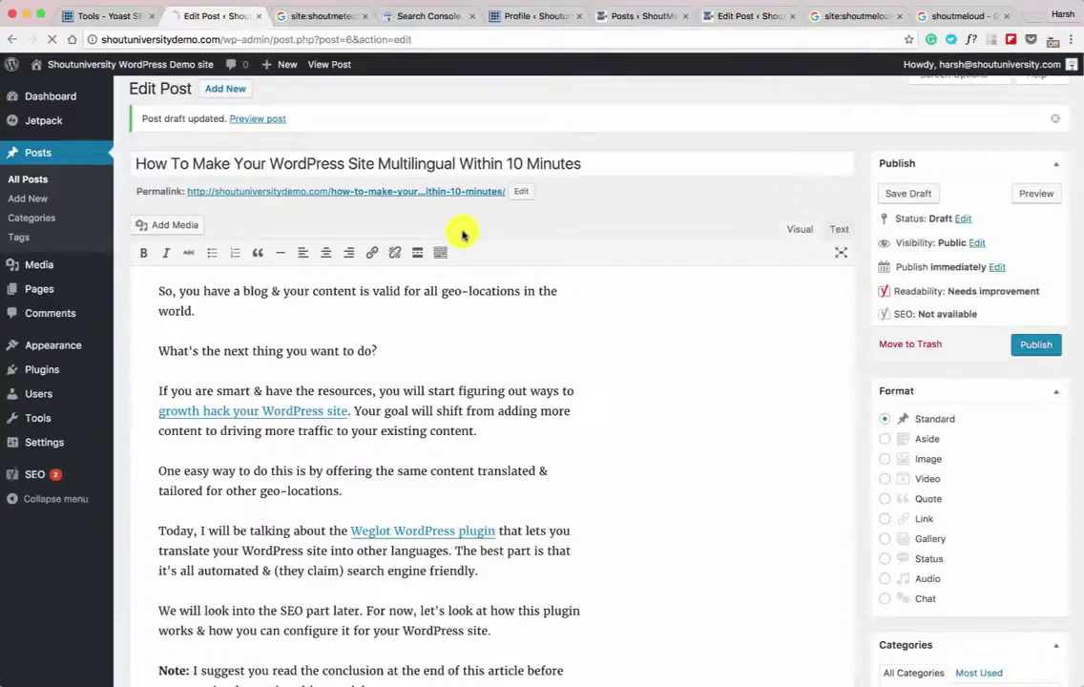
{"action": "scroll", "coordinate": [411, 240], "scroll_direction": "down", "scroll_amount": 5}
{"action": "scroll", "coordinate": [411, 239], "scroll_direction": "down", "scroll_amount": 20}
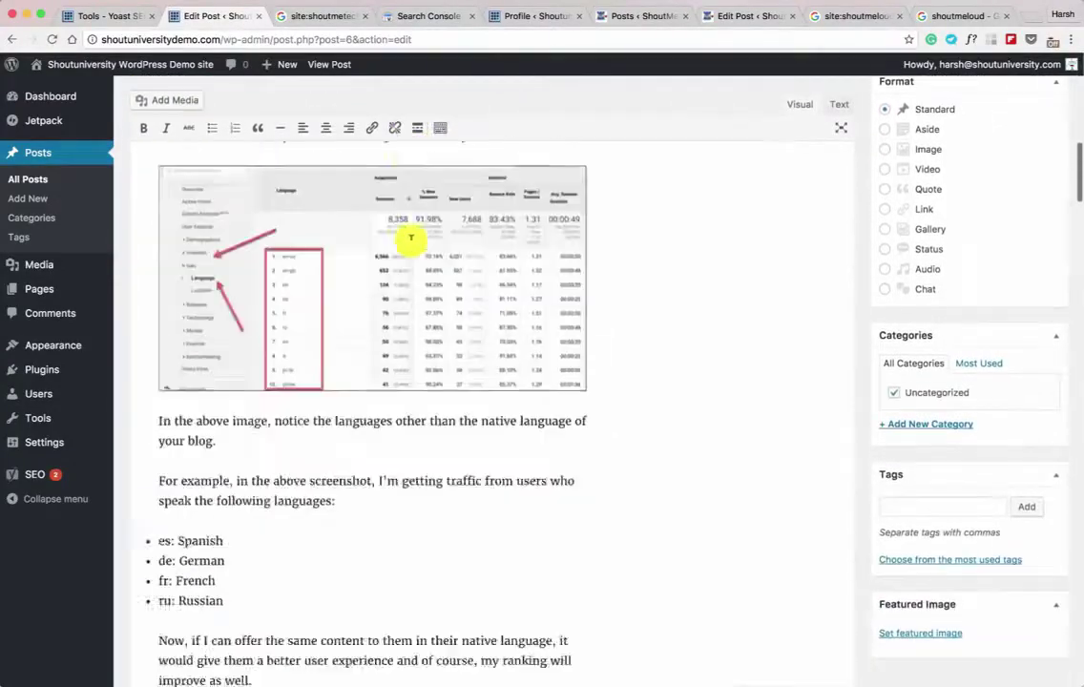
{"action": "scroll", "coordinate": [412, 239], "scroll_direction": "down", "scroll_amount": 20}
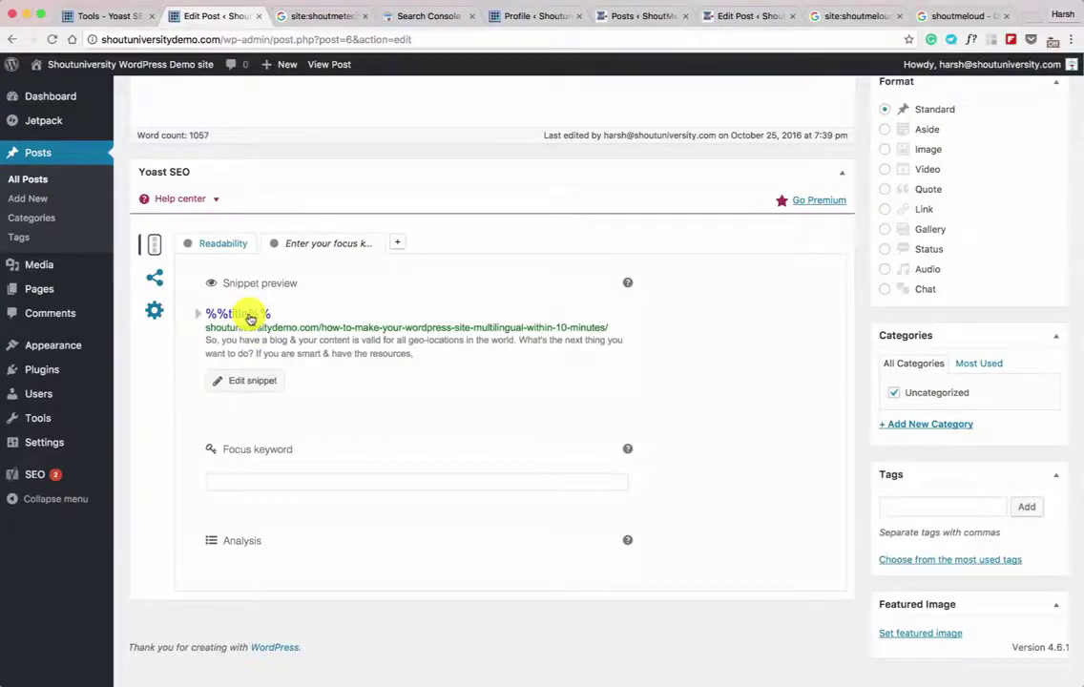
{"action": "left_click", "coordinate": [250, 316]}
{"action": "scroll", "coordinate": [302, 272], "scroll_direction": "up", "scroll_amount": 5}
{"action": "scroll", "coordinate": [302, 272], "scroll_direction": "up", "scroll_amount": 10}
{"action": "scroll", "coordinate": [345, 229], "scroll_direction": "up", "scroll_amount": 15}
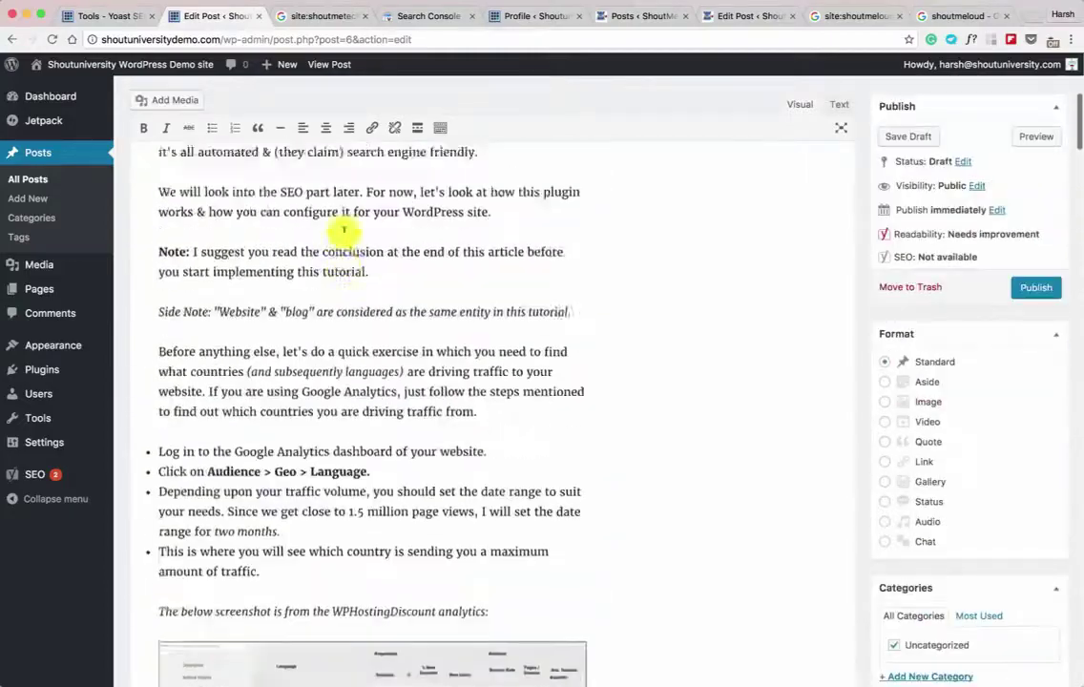
{"action": "scroll", "coordinate": [346, 235], "scroll_direction": "down", "scroll_amount": 3}
{"action": "scroll", "coordinate": [346, 143], "scroll_direction": "up", "scroll_amount": 3}
Copy the post title and examine the Facebook features result title in Google.
{"action": "triple_click", "coordinate": [387, 174]}
{"action": "key", "text": "super+c"}
{"action": "scroll", "coordinate": [387, 181], "scroll_direction": "down", "scroll_amount": 1}
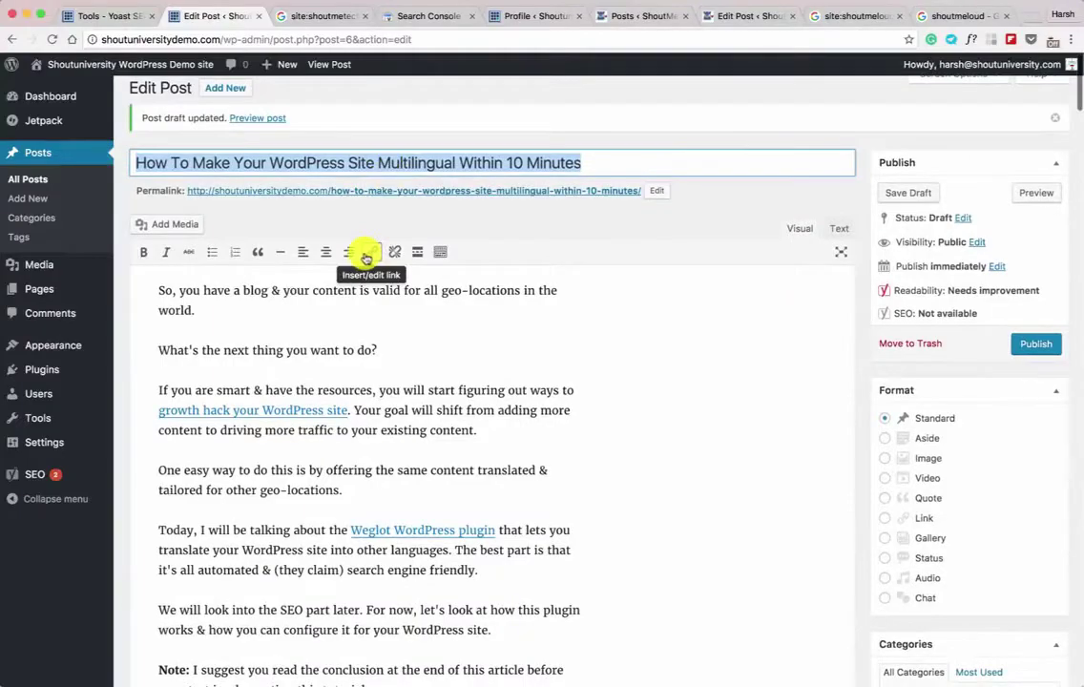
{"action": "scroll", "coordinate": [364, 254], "scroll_direction": "down", "scroll_amount": 20}
{"action": "scroll", "coordinate": [367, 255], "scroll_direction": "down", "scroll_amount": 20}
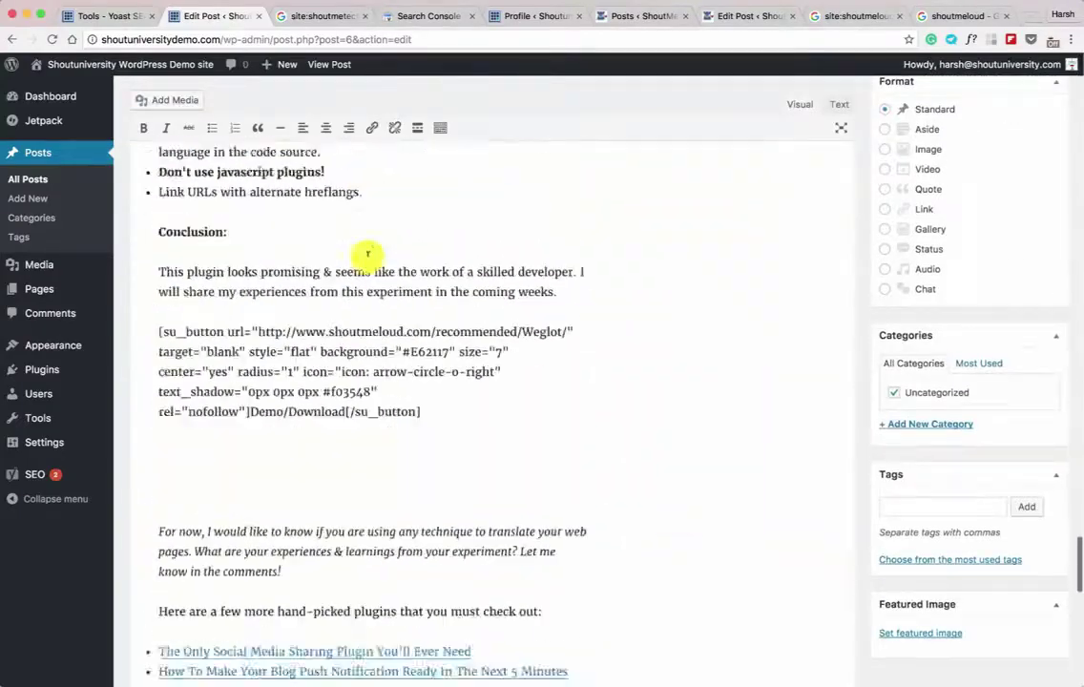
{"action": "left_click", "coordinate": [321, 17]}
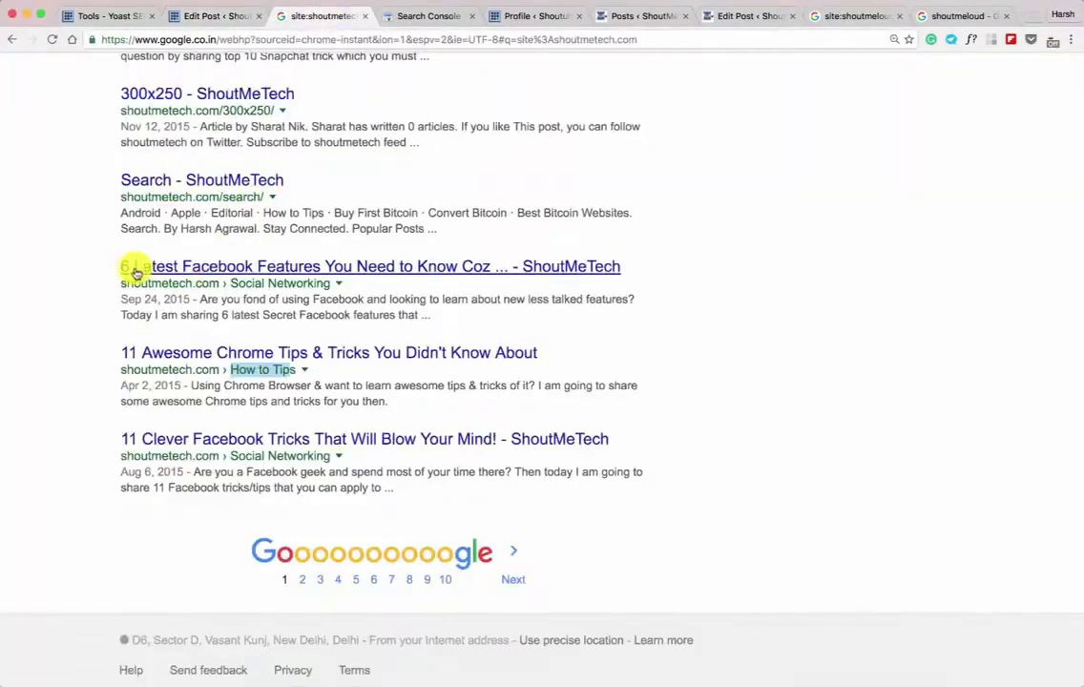
{"action": "left_click_drag", "start_coordinate": [107, 265], "coordinate": [489, 269]}
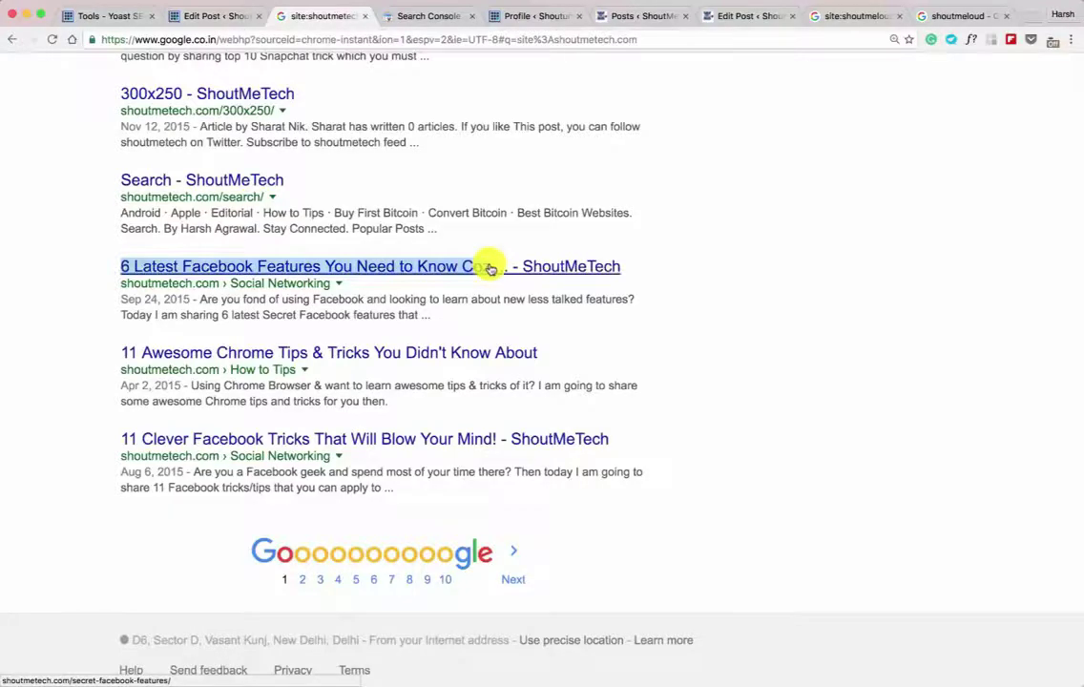
Set the SEO title to 'The complete guide to Make WordPress Site Multilingual Within 10 Minutes'.
{"action": "left_click", "coordinate": [208, 13]}
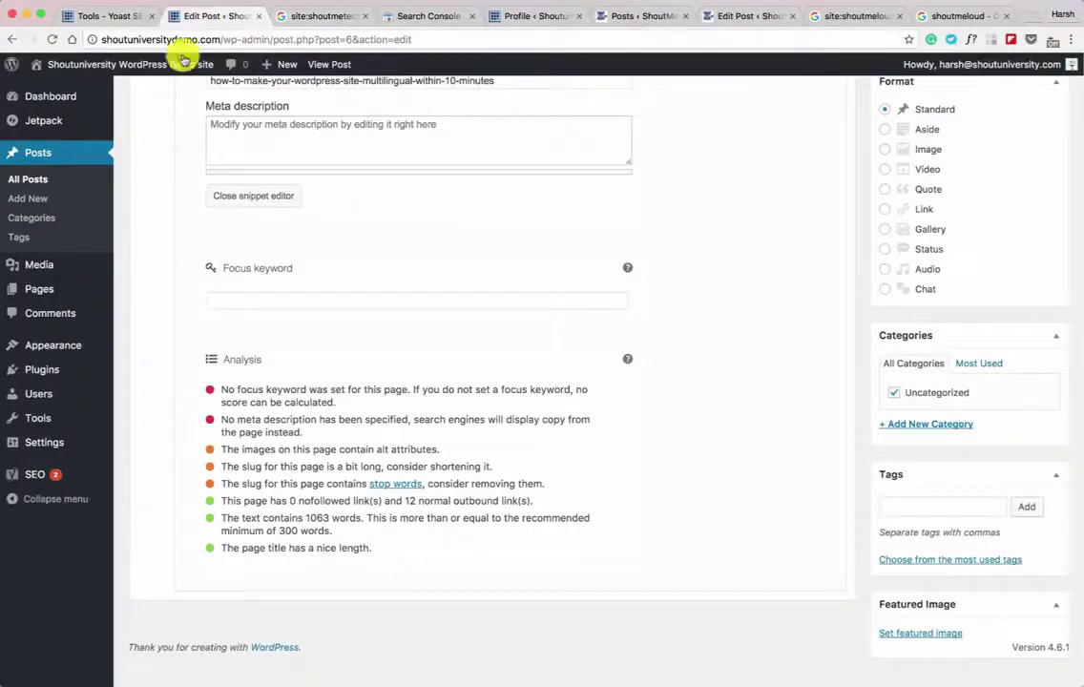
{"action": "scroll", "coordinate": [153, 294], "scroll_direction": "up", "scroll_amount": 8}
{"action": "left_click", "coordinate": [286, 402]}
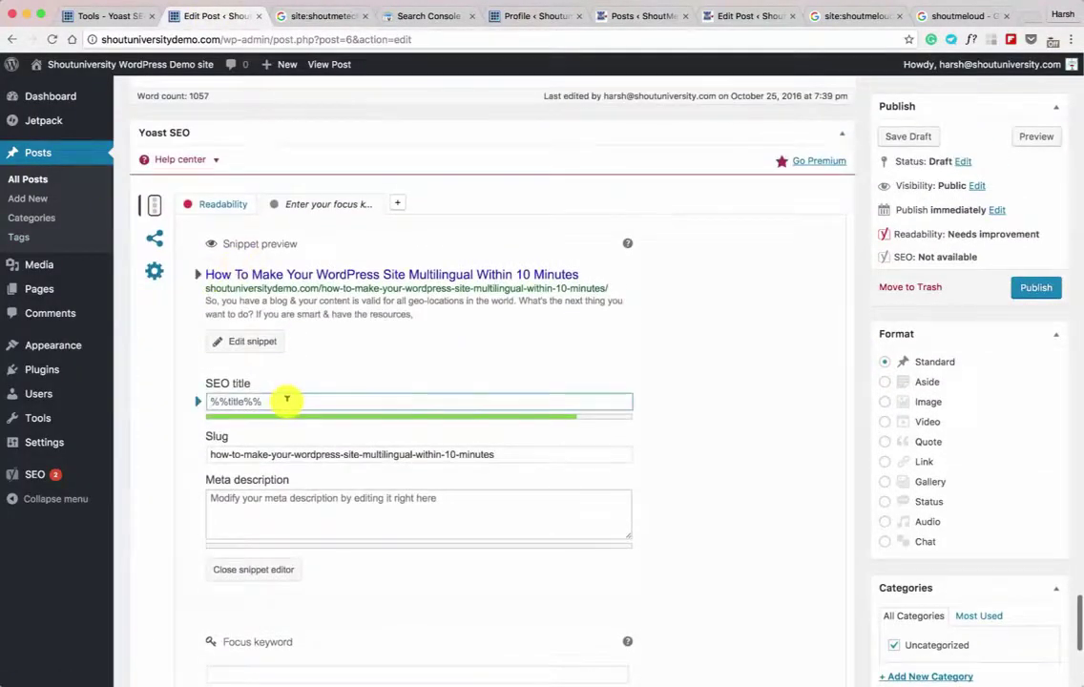
{"action": "key", "text": "super+v"}
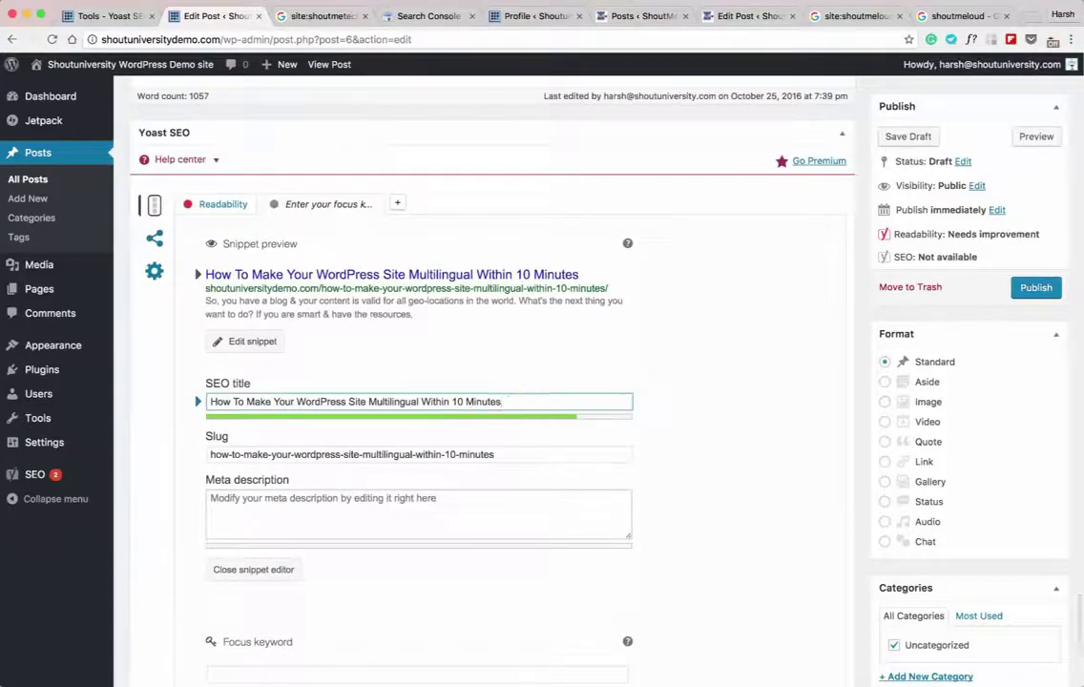
{"action": "key", "text": "super+a"}
{"action": "type", "text": "The complete guide to Make WordPress Site Multilingual Within 10 Minutes"}
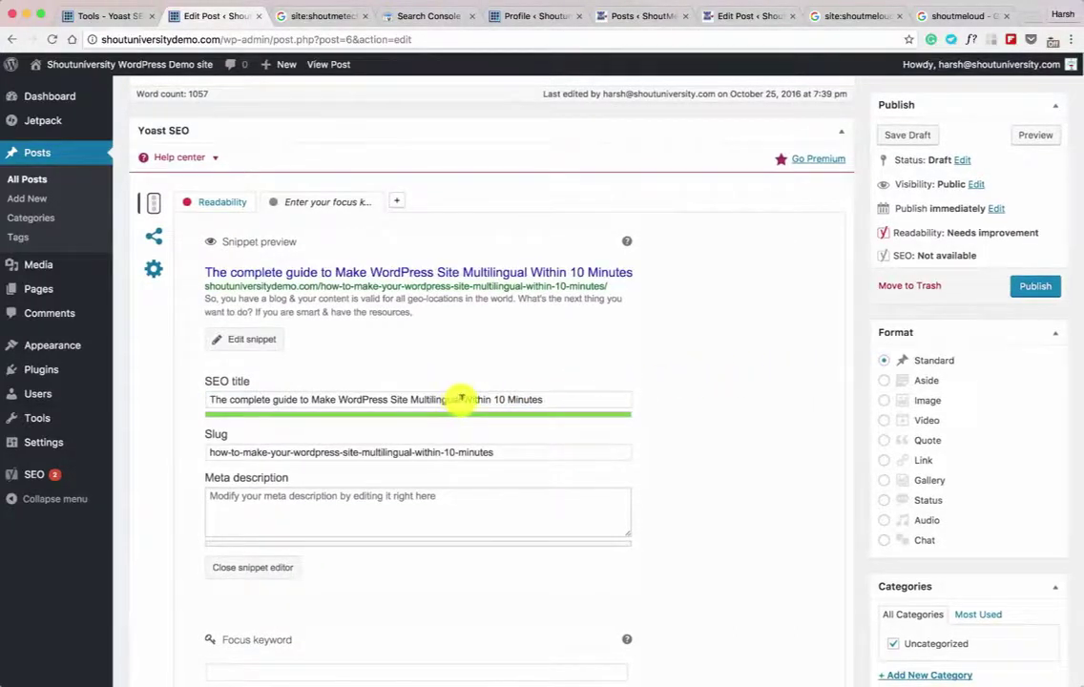
{"action": "scroll", "coordinate": [324, 399], "scroll_direction": "down", "scroll_amount": 1}
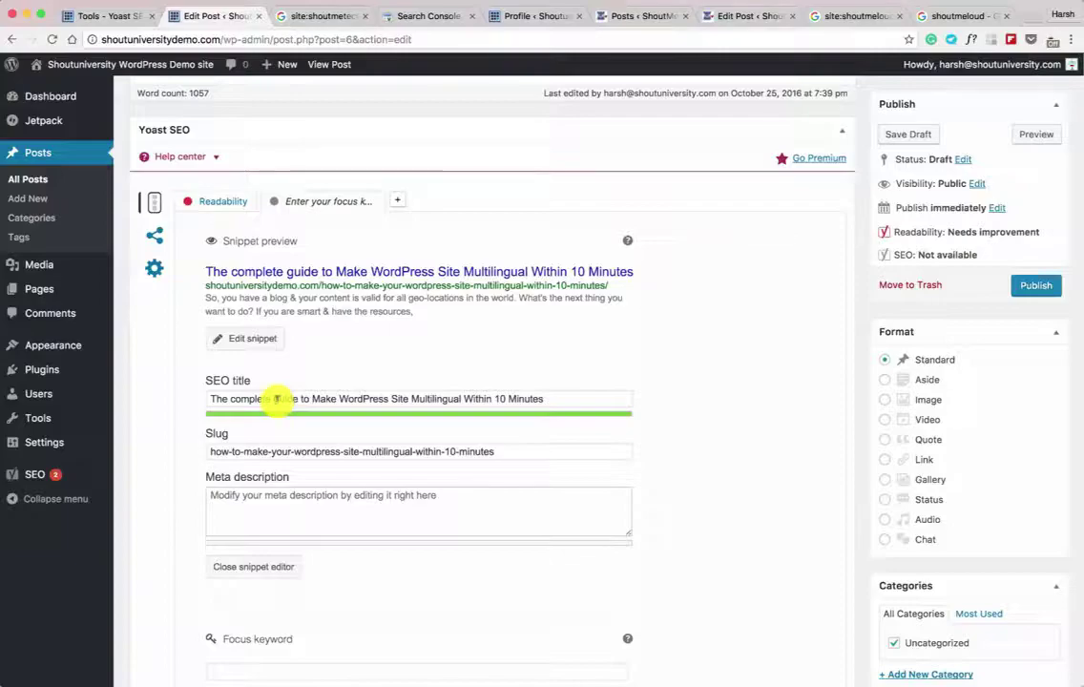
{"action": "scroll", "coordinate": [331, 329], "scroll_direction": "up", "scroll_amount": 15}
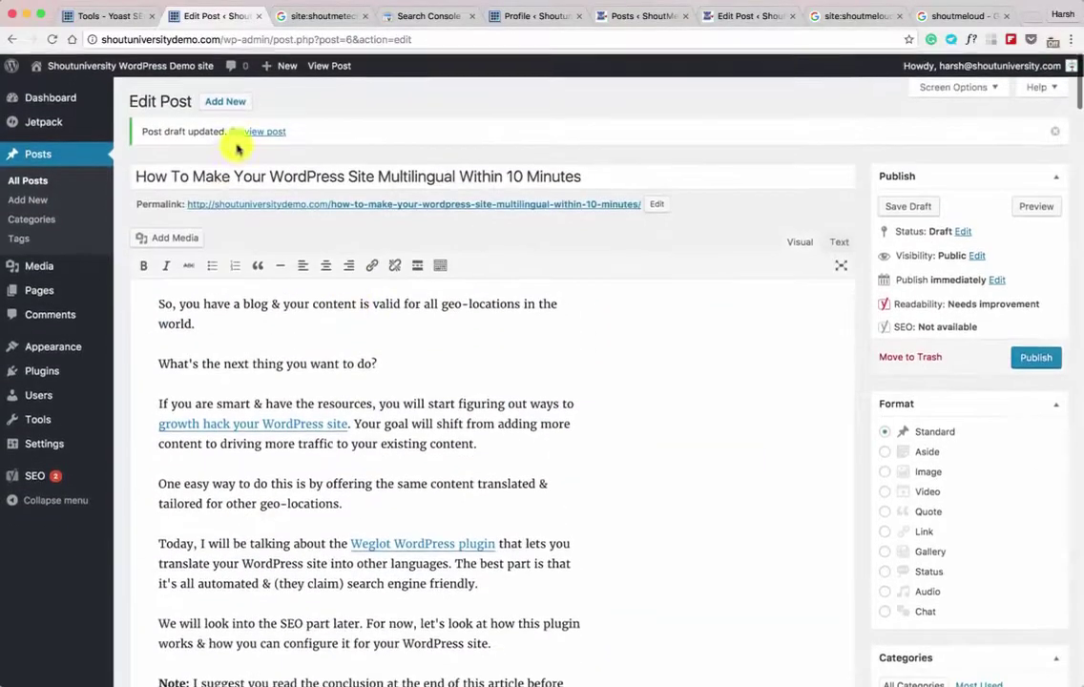
{"action": "scroll", "coordinate": [93, 431], "scroll_direction": "down", "scroll_amount": 10}
{"action": "scroll", "coordinate": [94, 431], "scroll_direction": "down", "scroll_amount": 15}
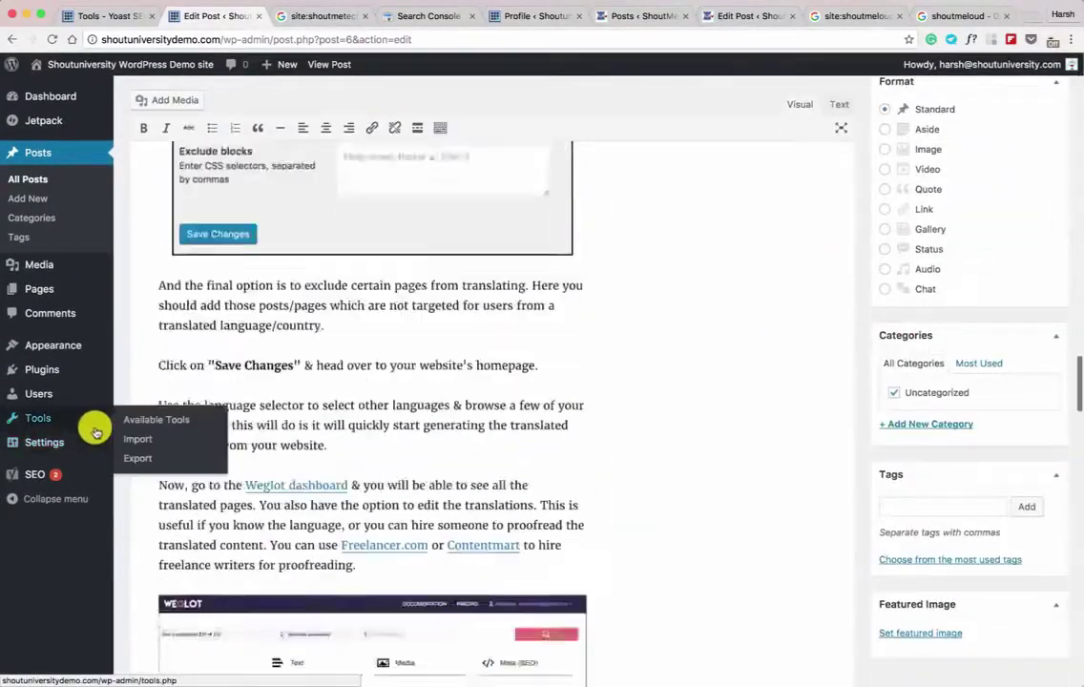
{"action": "scroll", "coordinate": [90, 428], "scroll_direction": "up", "scroll_amount": 5}
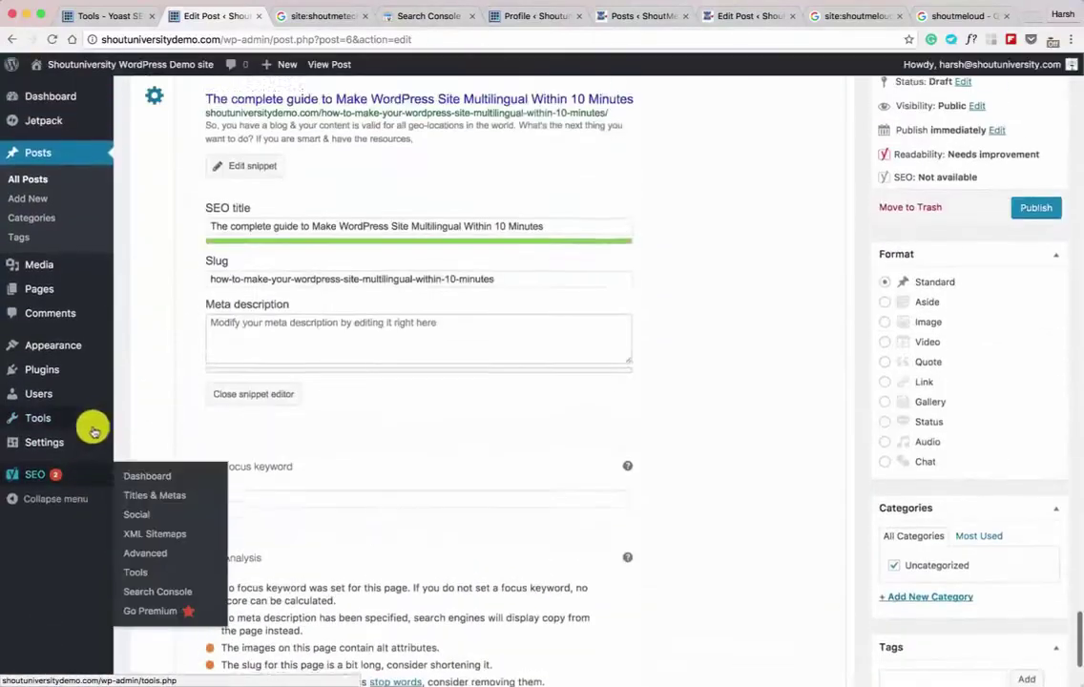
Paste the Weglot multilingual meta description and compare it with a Google result snippet.
{"action": "left_click", "coordinate": [310, 356]}
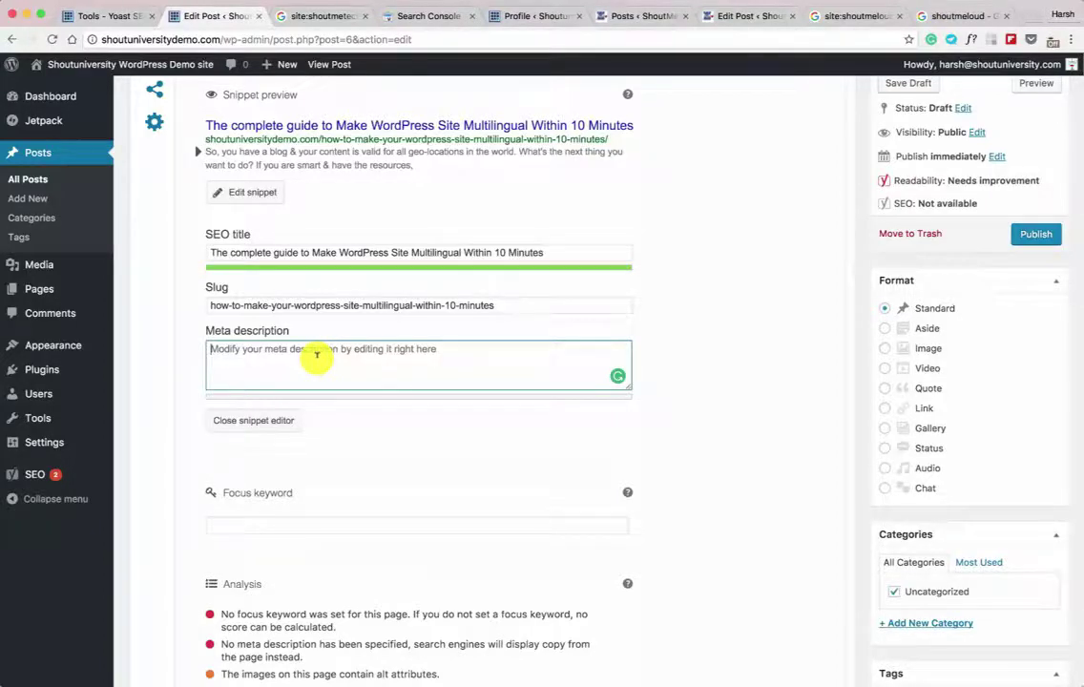
{"action": "type", "text": "Learn how one blog added multilingual option & started driving more traffic. A free WordPress plugin call Weglot can do wonders for you."}
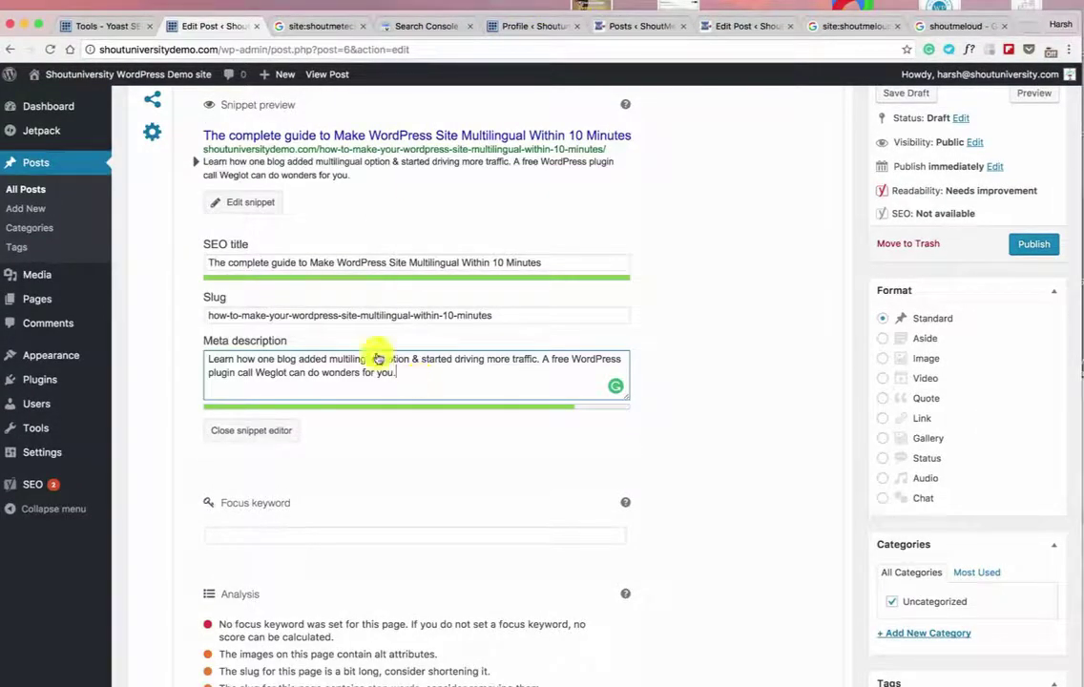
{"action": "left_click", "coordinate": [323, 26]}
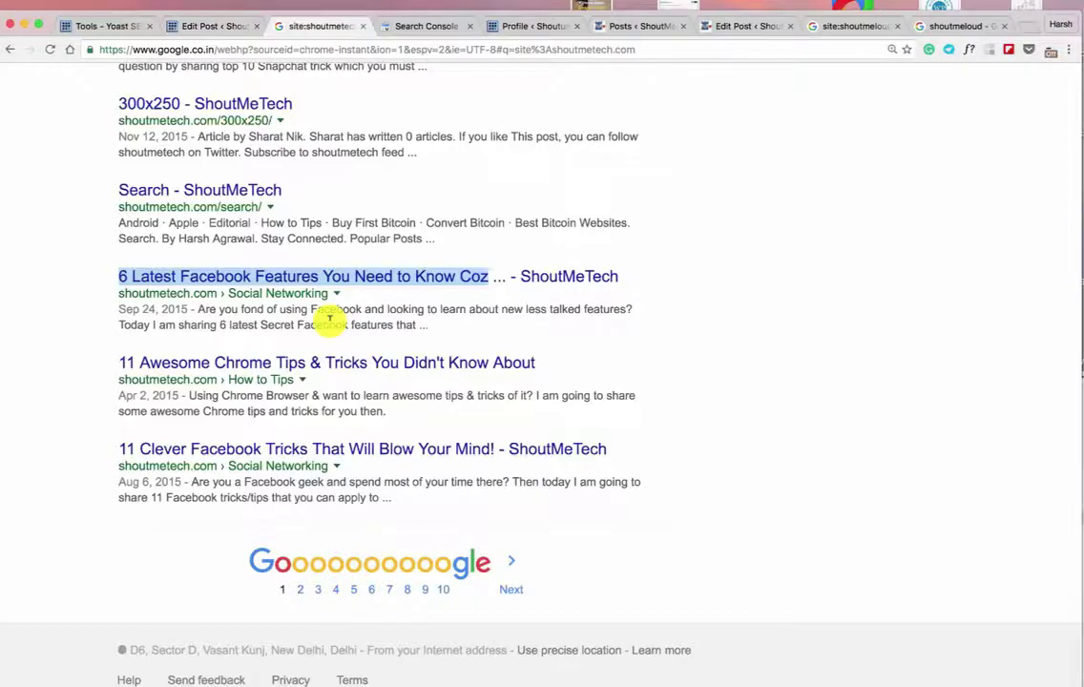
{"action": "triple_click", "coordinate": [206, 307]}
{"action": "left_click", "coordinate": [210, 25]}
{"action": "left_click_drag", "start_coordinate": [397, 372], "coordinate": [219, 360]}
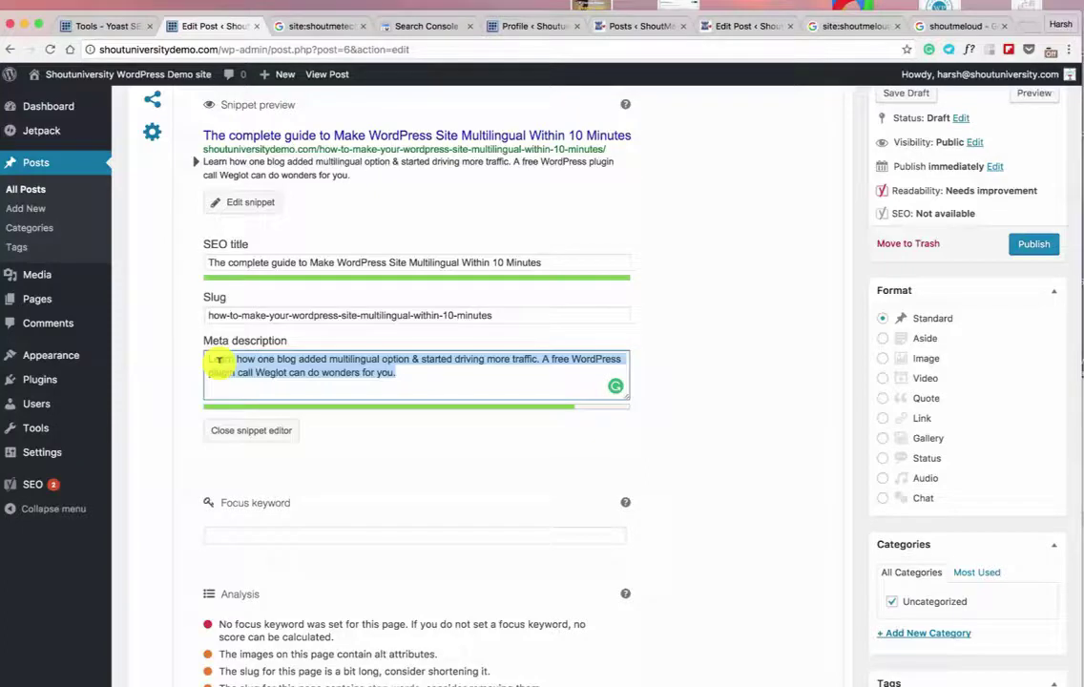
{"action": "scroll", "coordinate": [218, 320], "scroll_direction": "up", "scroll_amount": 4}
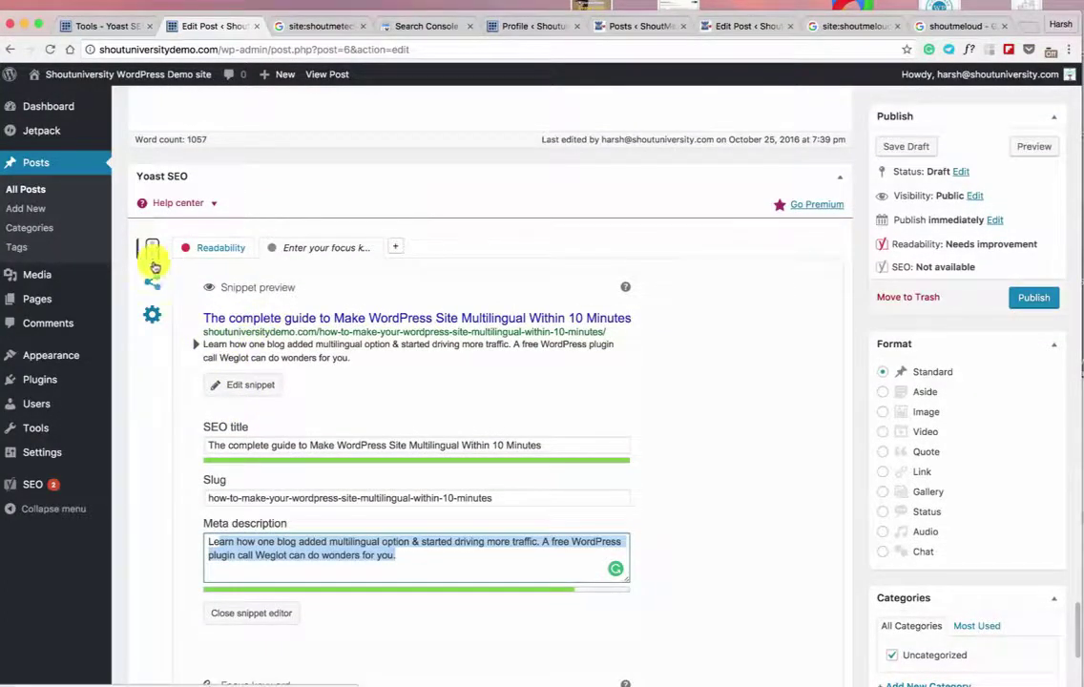
In Yoast's Twitter fields, paste the post title as Twitter Title and add '#' before WordPress.
{"action": "left_click", "coordinate": [152, 287]}
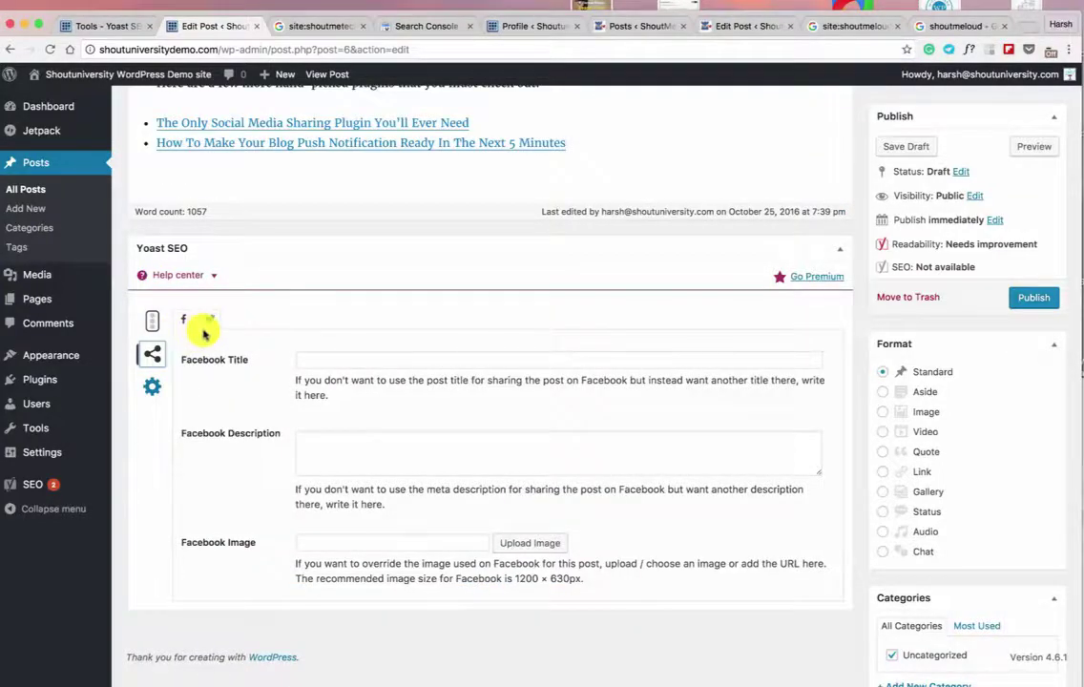
{"action": "left_click", "coordinate": [360, 359]}
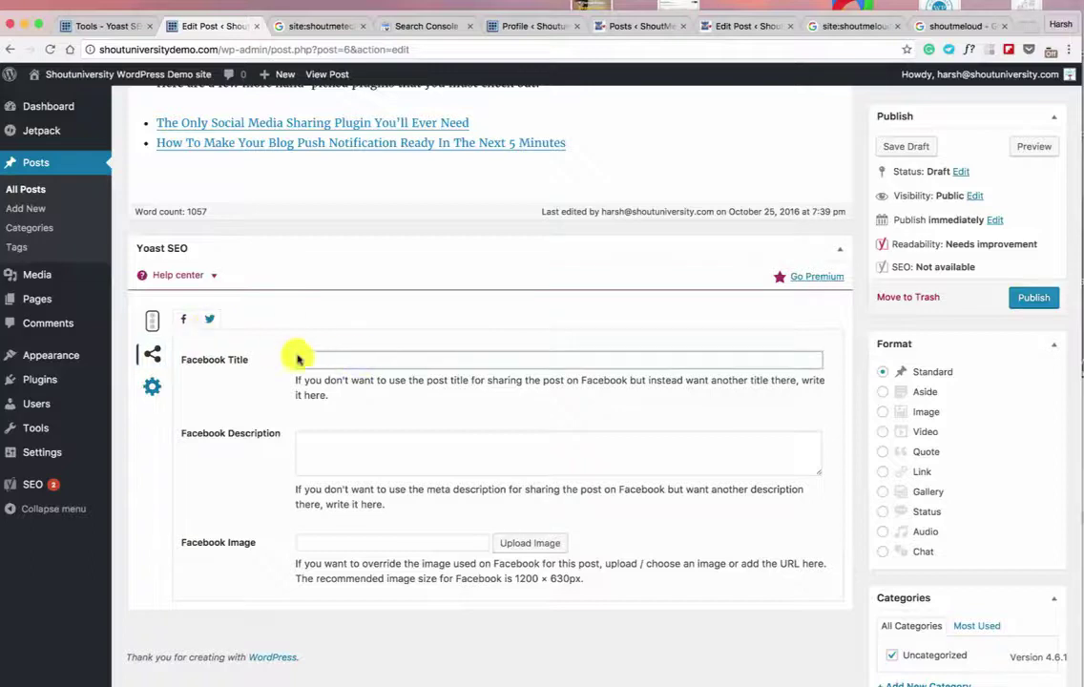
{"action": "left_click", "coordinate": [213, 321]}
{"action": "left_click", "coordinate": [344, 359]}
{"action": "type", "text": "How To Make Your WordPress Site Multilingual Within 10 Minutes"}
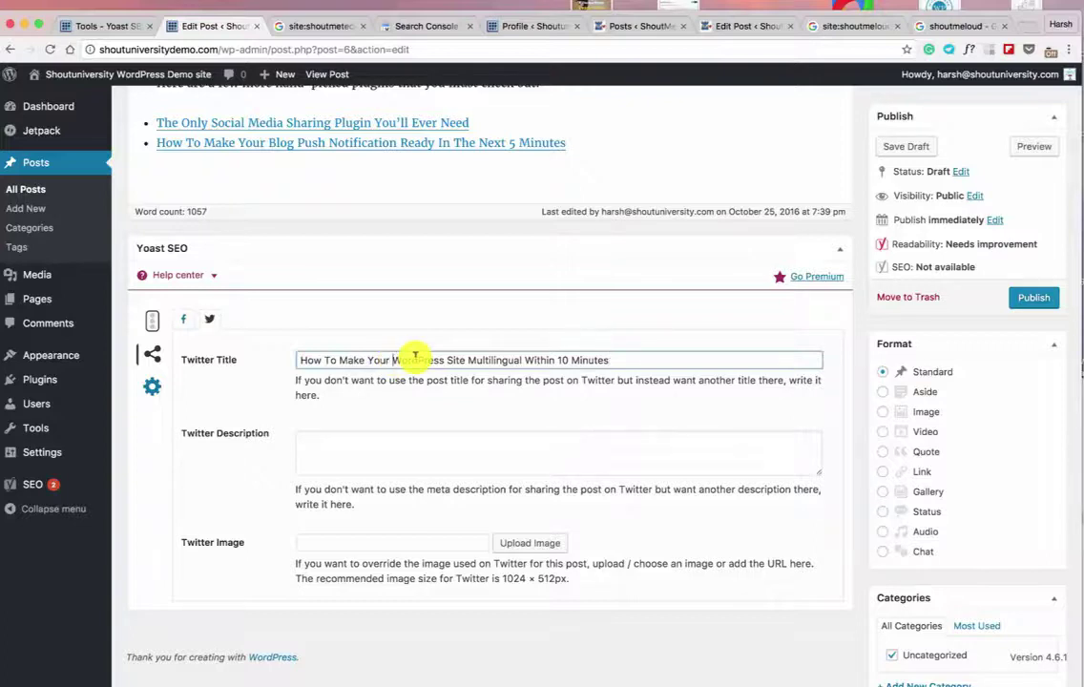
{"action": "type", "text": "#"}
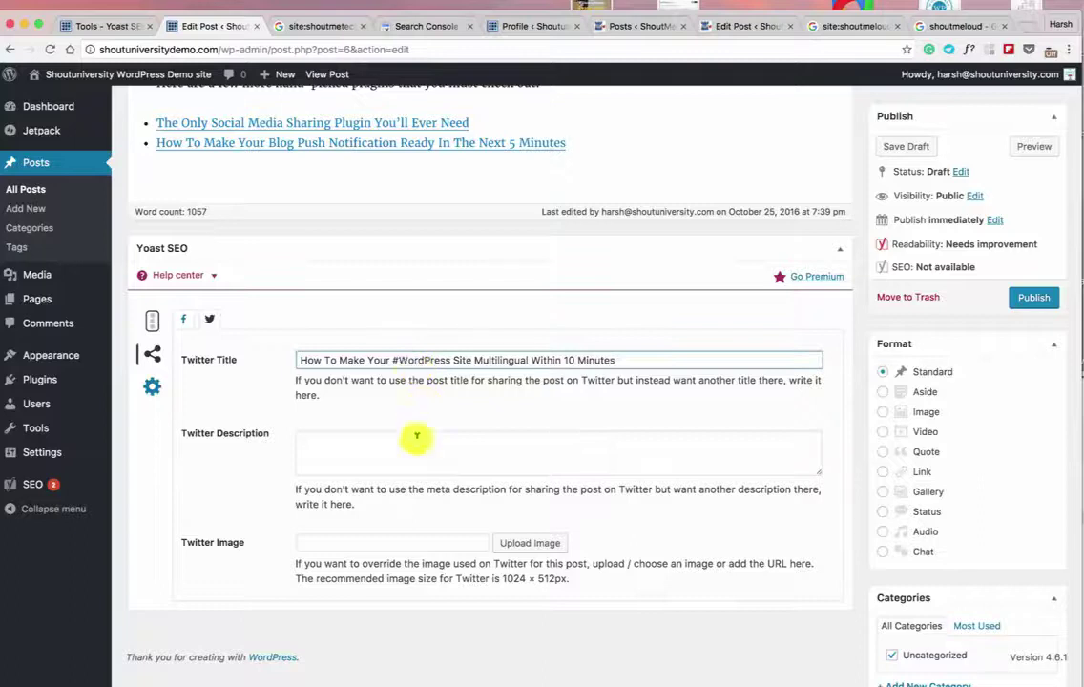
{"action": "left_click", "coordinate": [432, 542]}
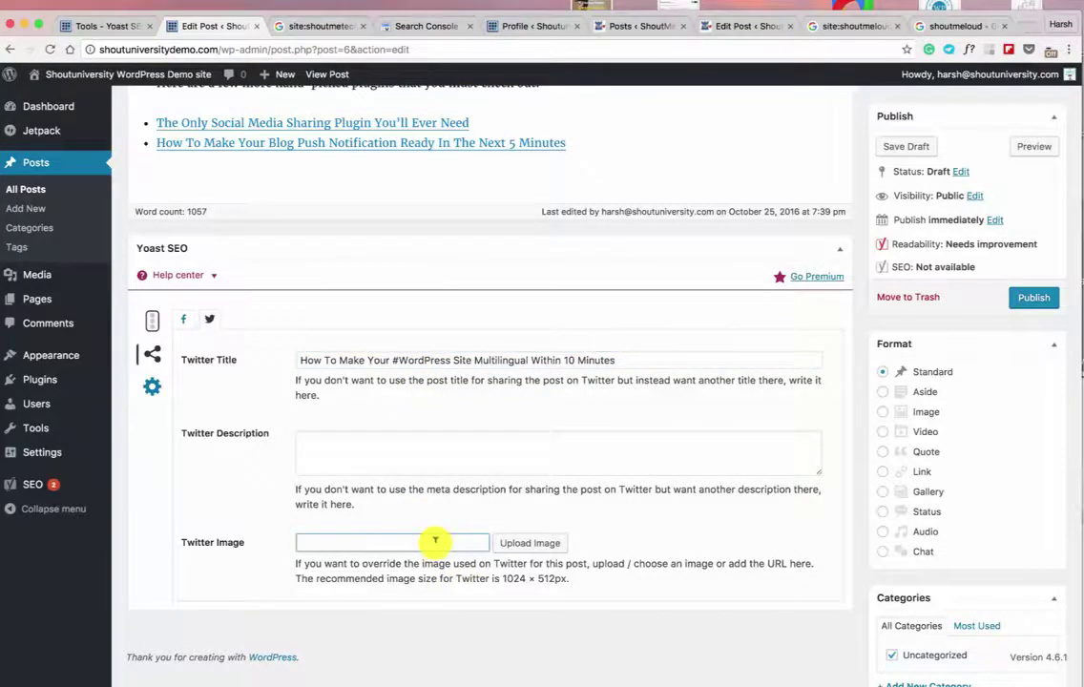
{"action": "left_click", "coordinate": [418, 459]}
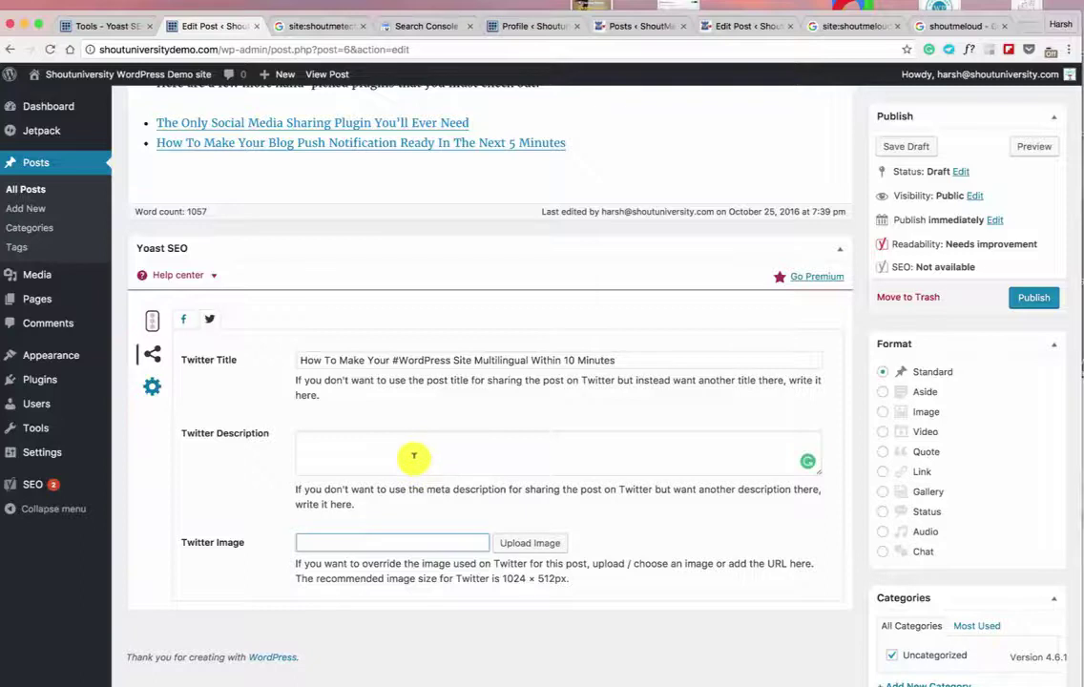
Set 1-Facebook.png from the media library as the Facebook sharing image.
{"action": "left_click", "coordinate": [185, 319]}
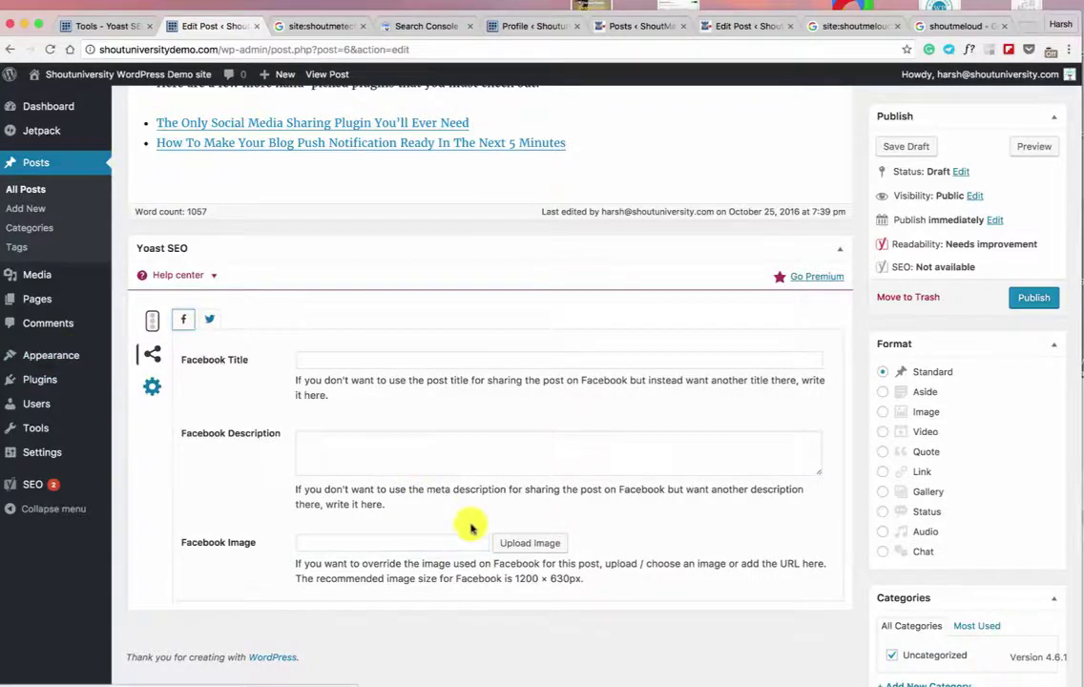
{"action": "left_click", "coordinate": [531, 544]}
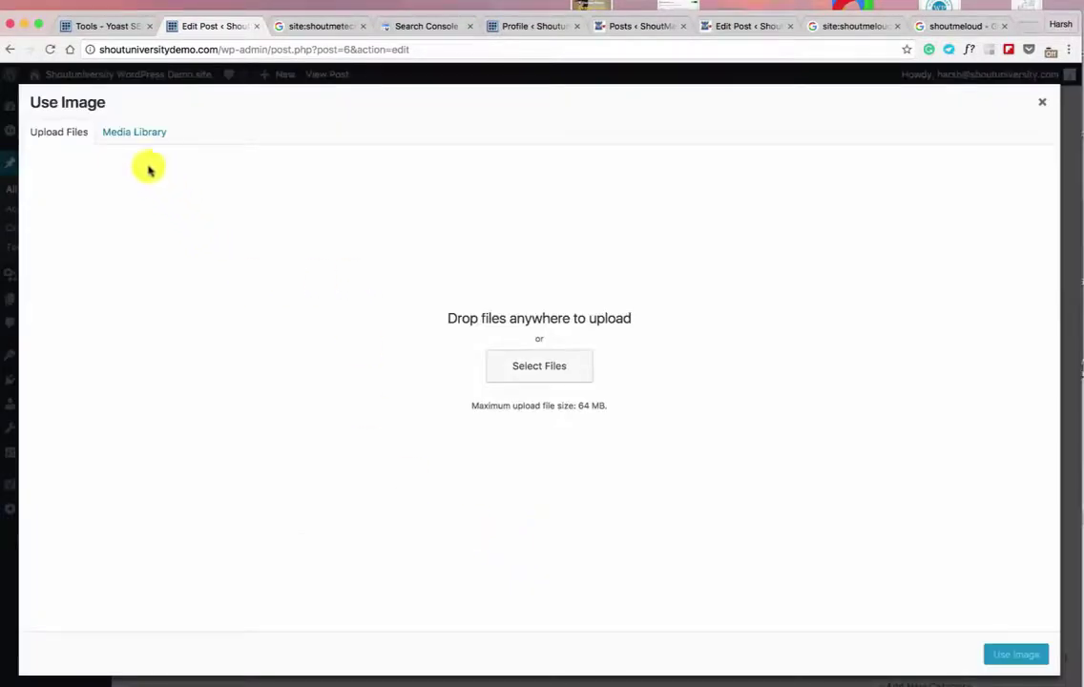
{"action": "left_click", "coordinate": [135, 132]}
{"action": "left_click", "coordinate": [68, 239]}
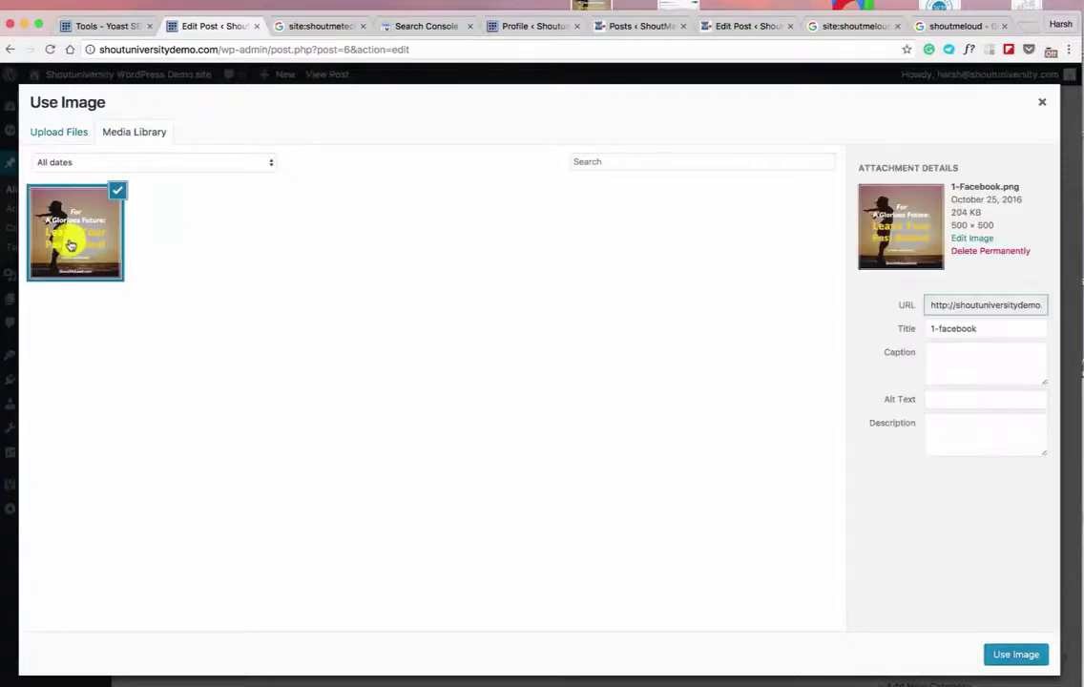
{"action": "left_click", "coordinate": [1028, 655]}
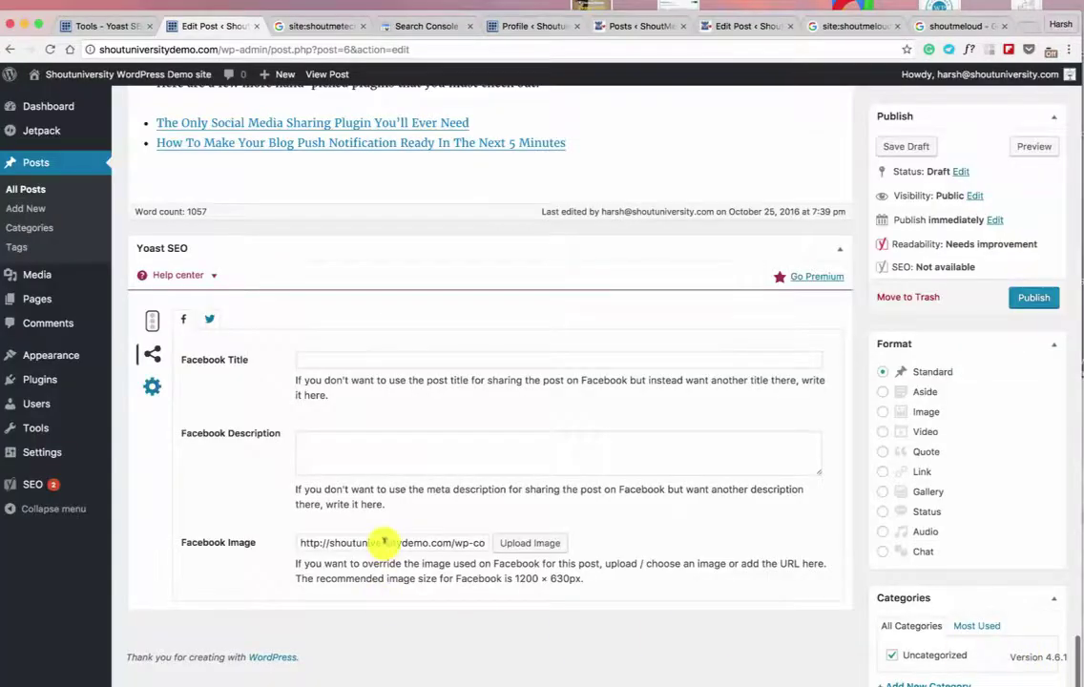
Set 1-Facebook.png as the Twitter sharing image too, then scroll back up the post.
{"action": "left_click", "coordinate": [209, 319]}
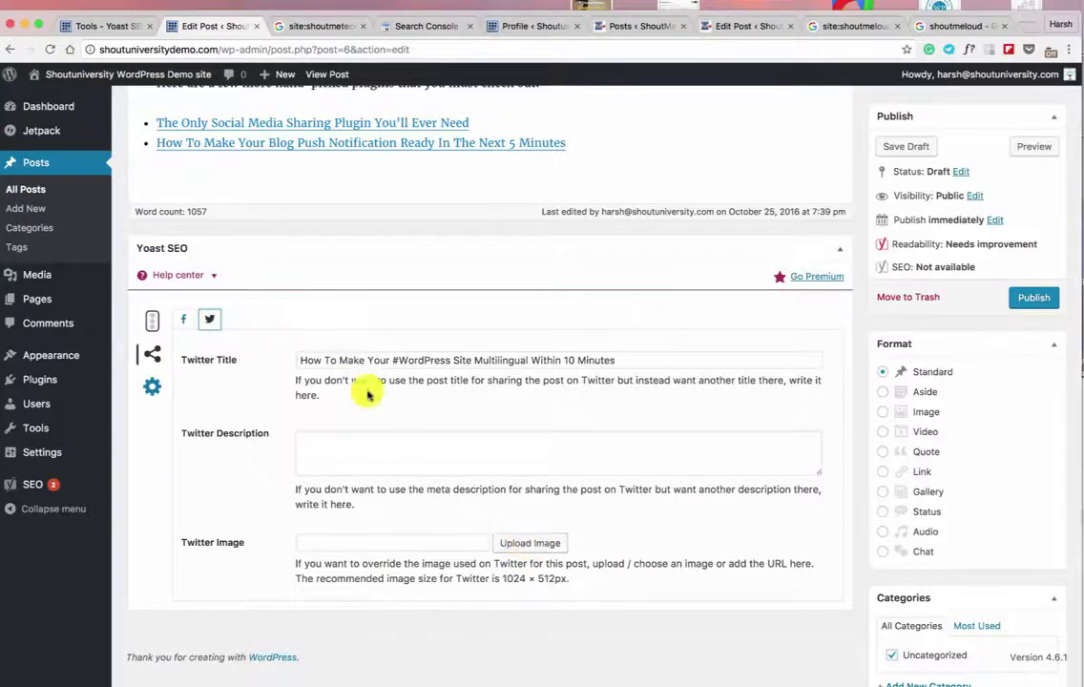
{"action": "left_click_drag", "start_coordinate": [569, 575], "coordinate": [501, 576]}
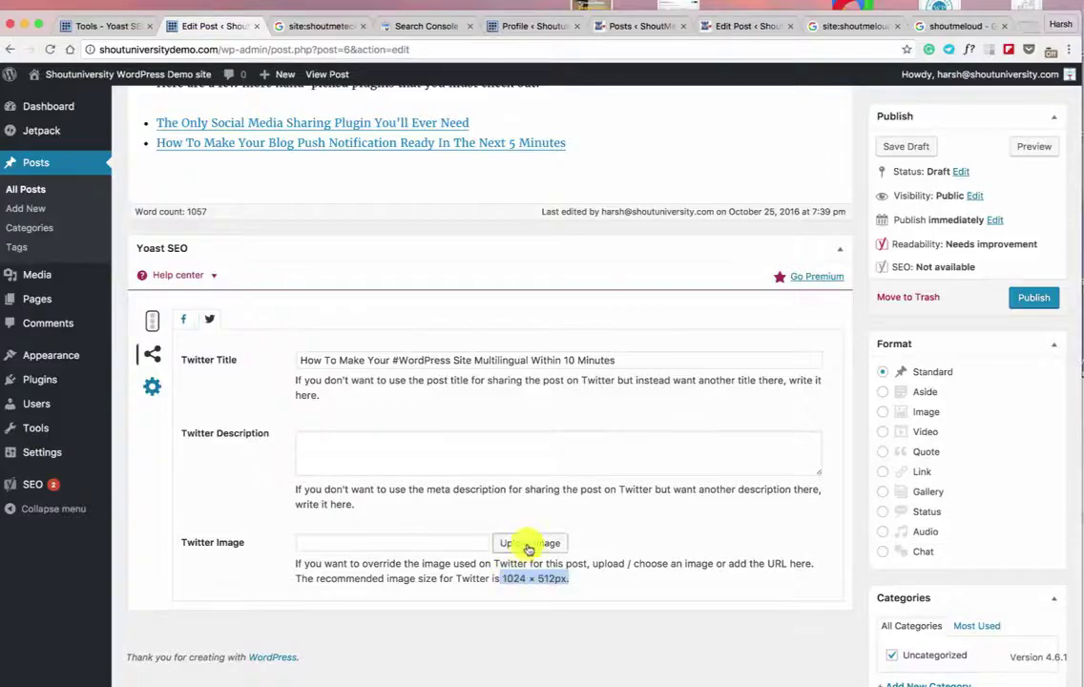
{"action": "left_click", "coordinate": [527, 545]}
{"action": "left_click", "coordinate": [109, 243]}
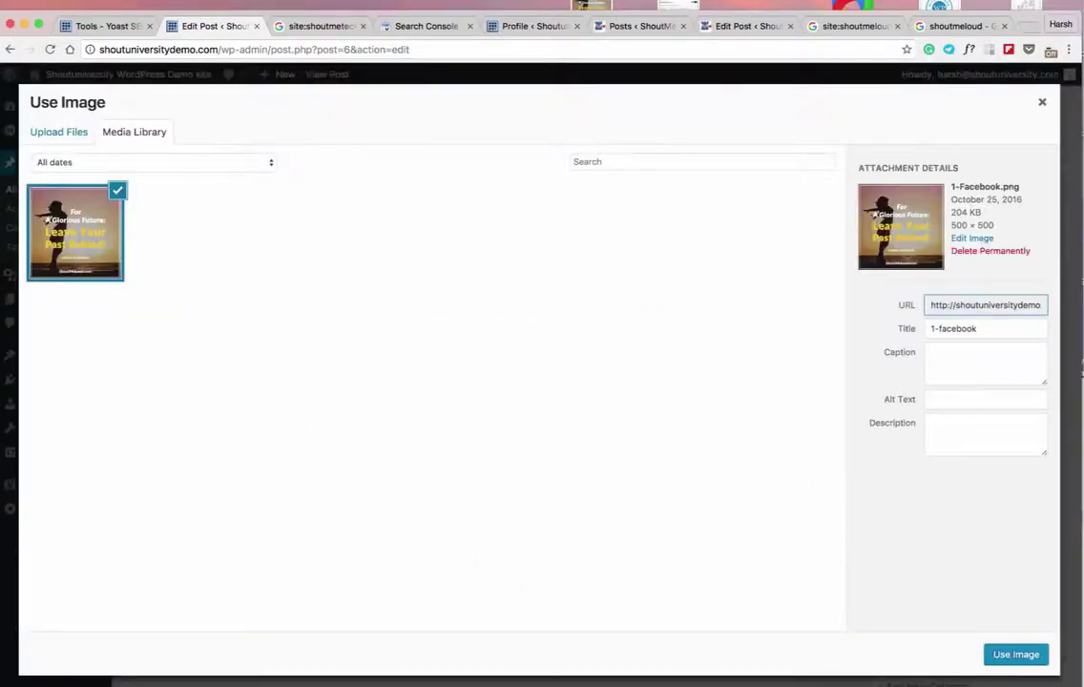
{"action": "left_click", "coordinate": [1017, 654]}
{"action": "scroll", "coordinate": [525, 501], "scroll_direction": "up", "scroll_amount": 20}
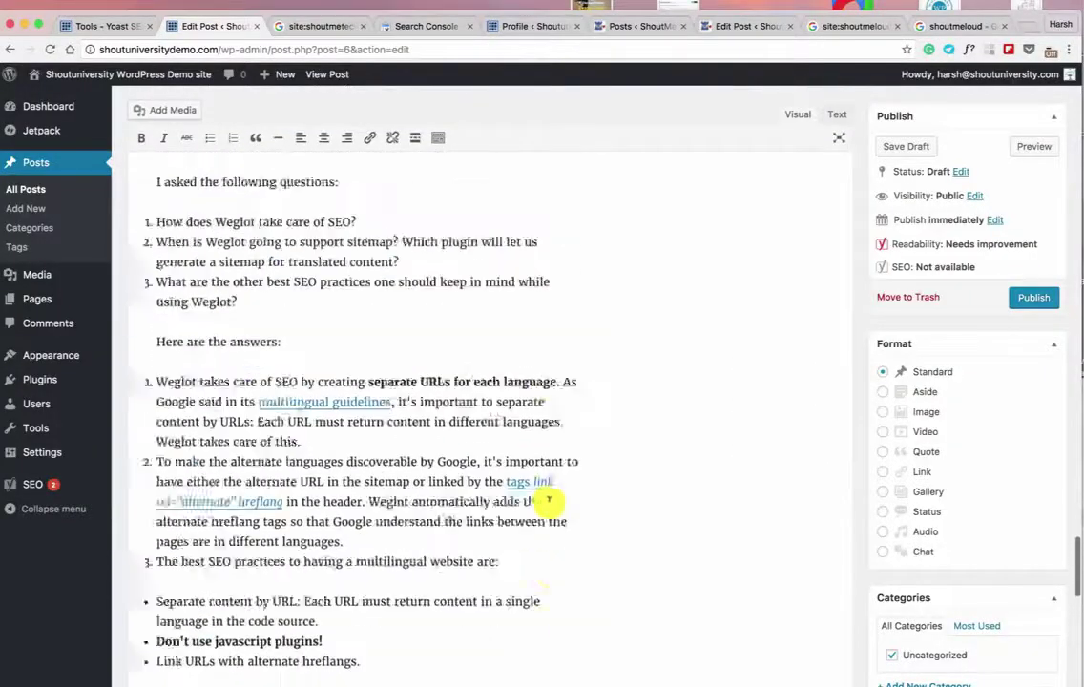
{"action": "scroll", "coordinate": [549, 497], "scroll_direction": "up", "scroll_amount": 20}
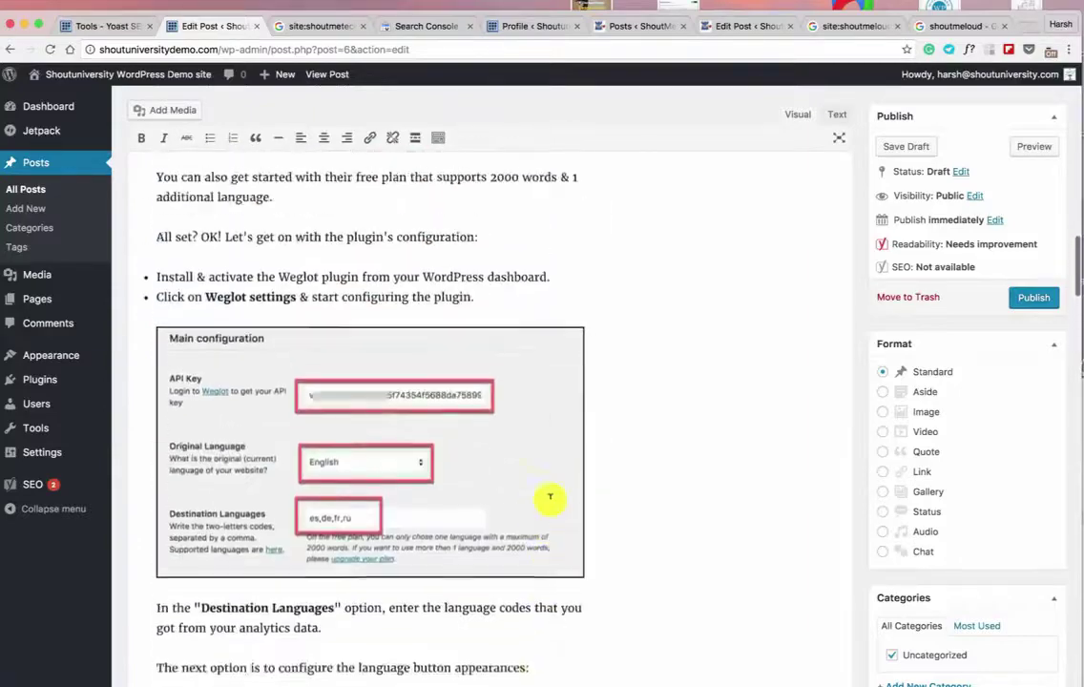
{"action": "scroll", "coordinate": [549, 497], "scroll_direction": "up", "scroll_amount": 1}
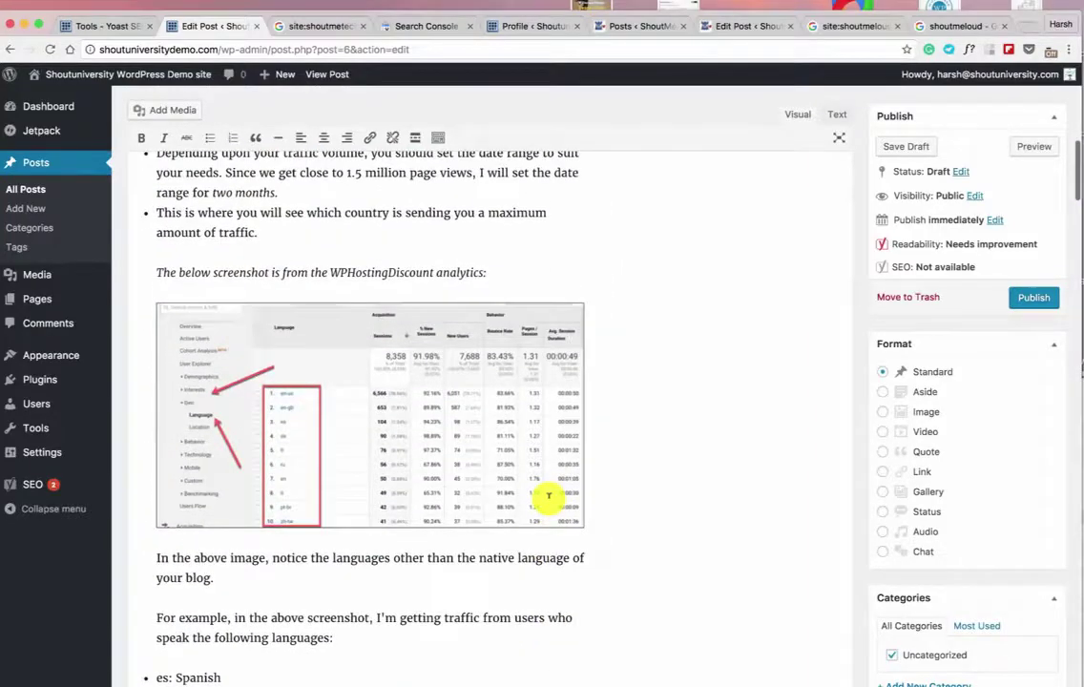